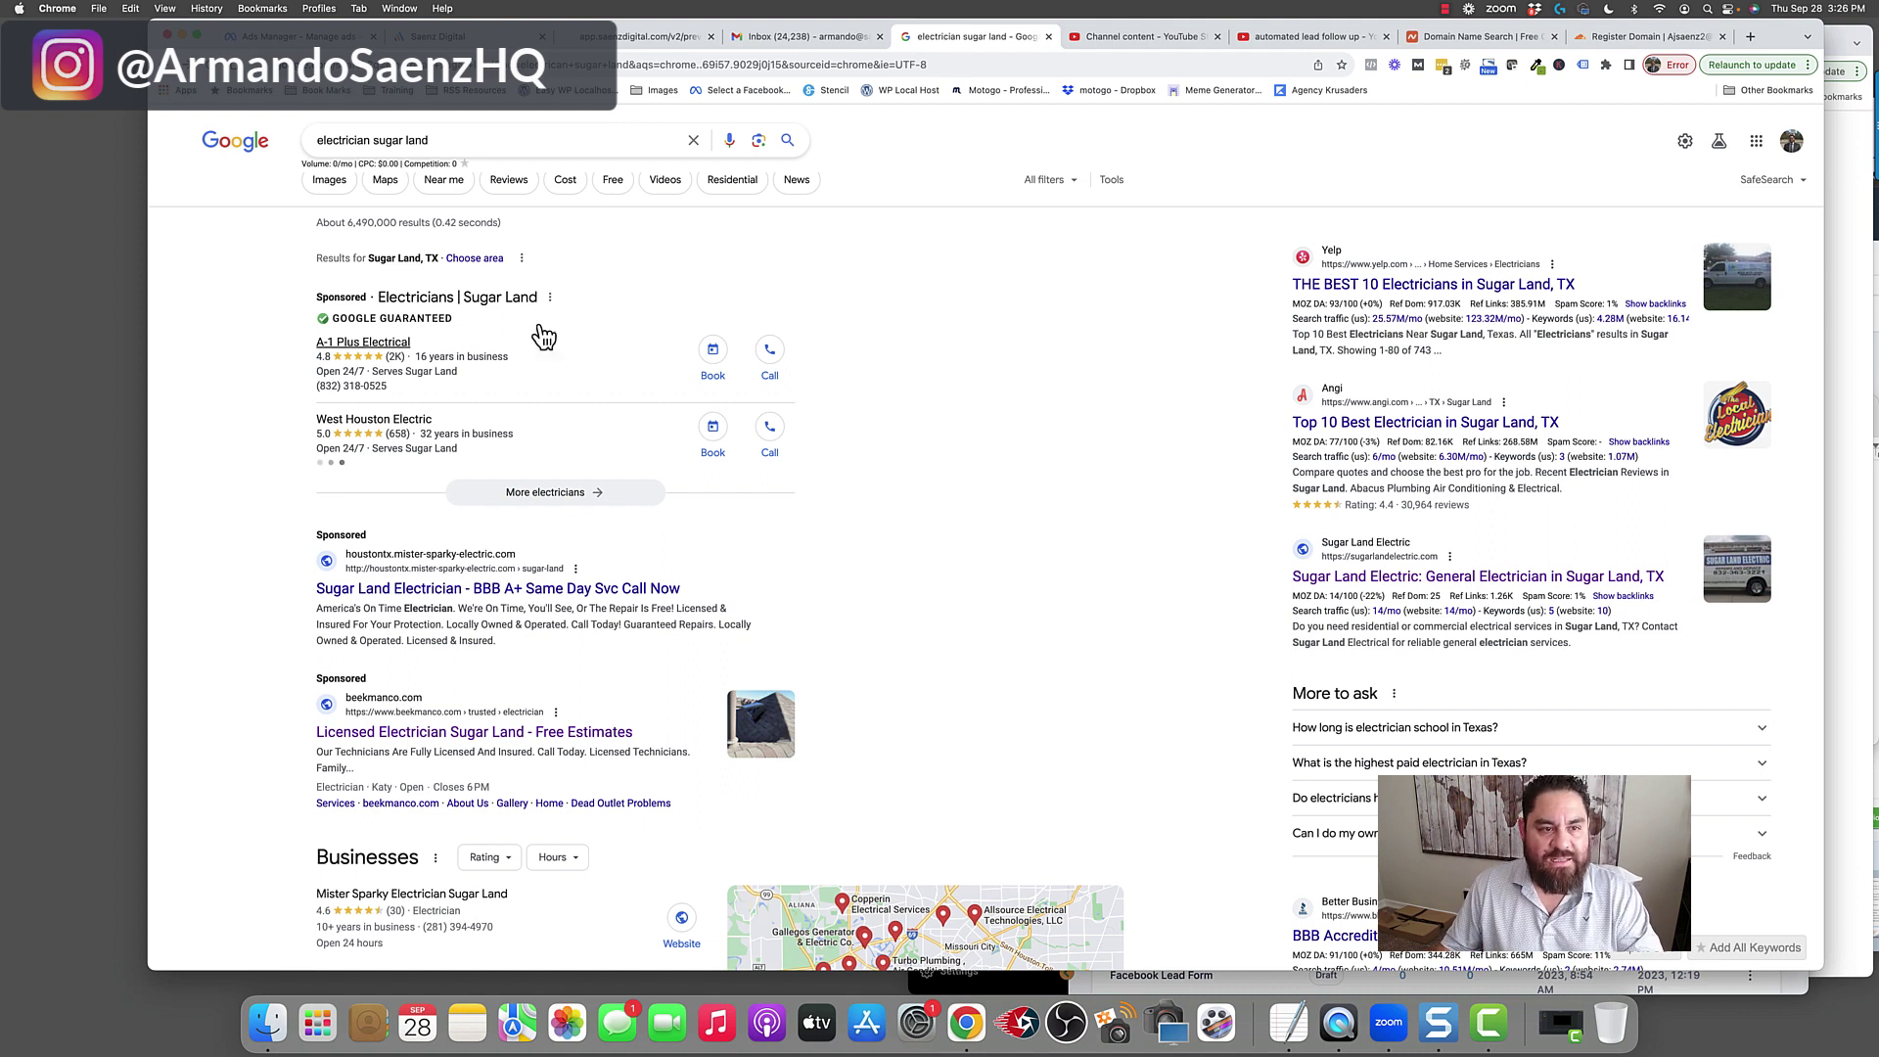
- Scroll the 'electrician sugar land' results and bring up link options for the sponsored beekmanco.com ad
click(454, 140)
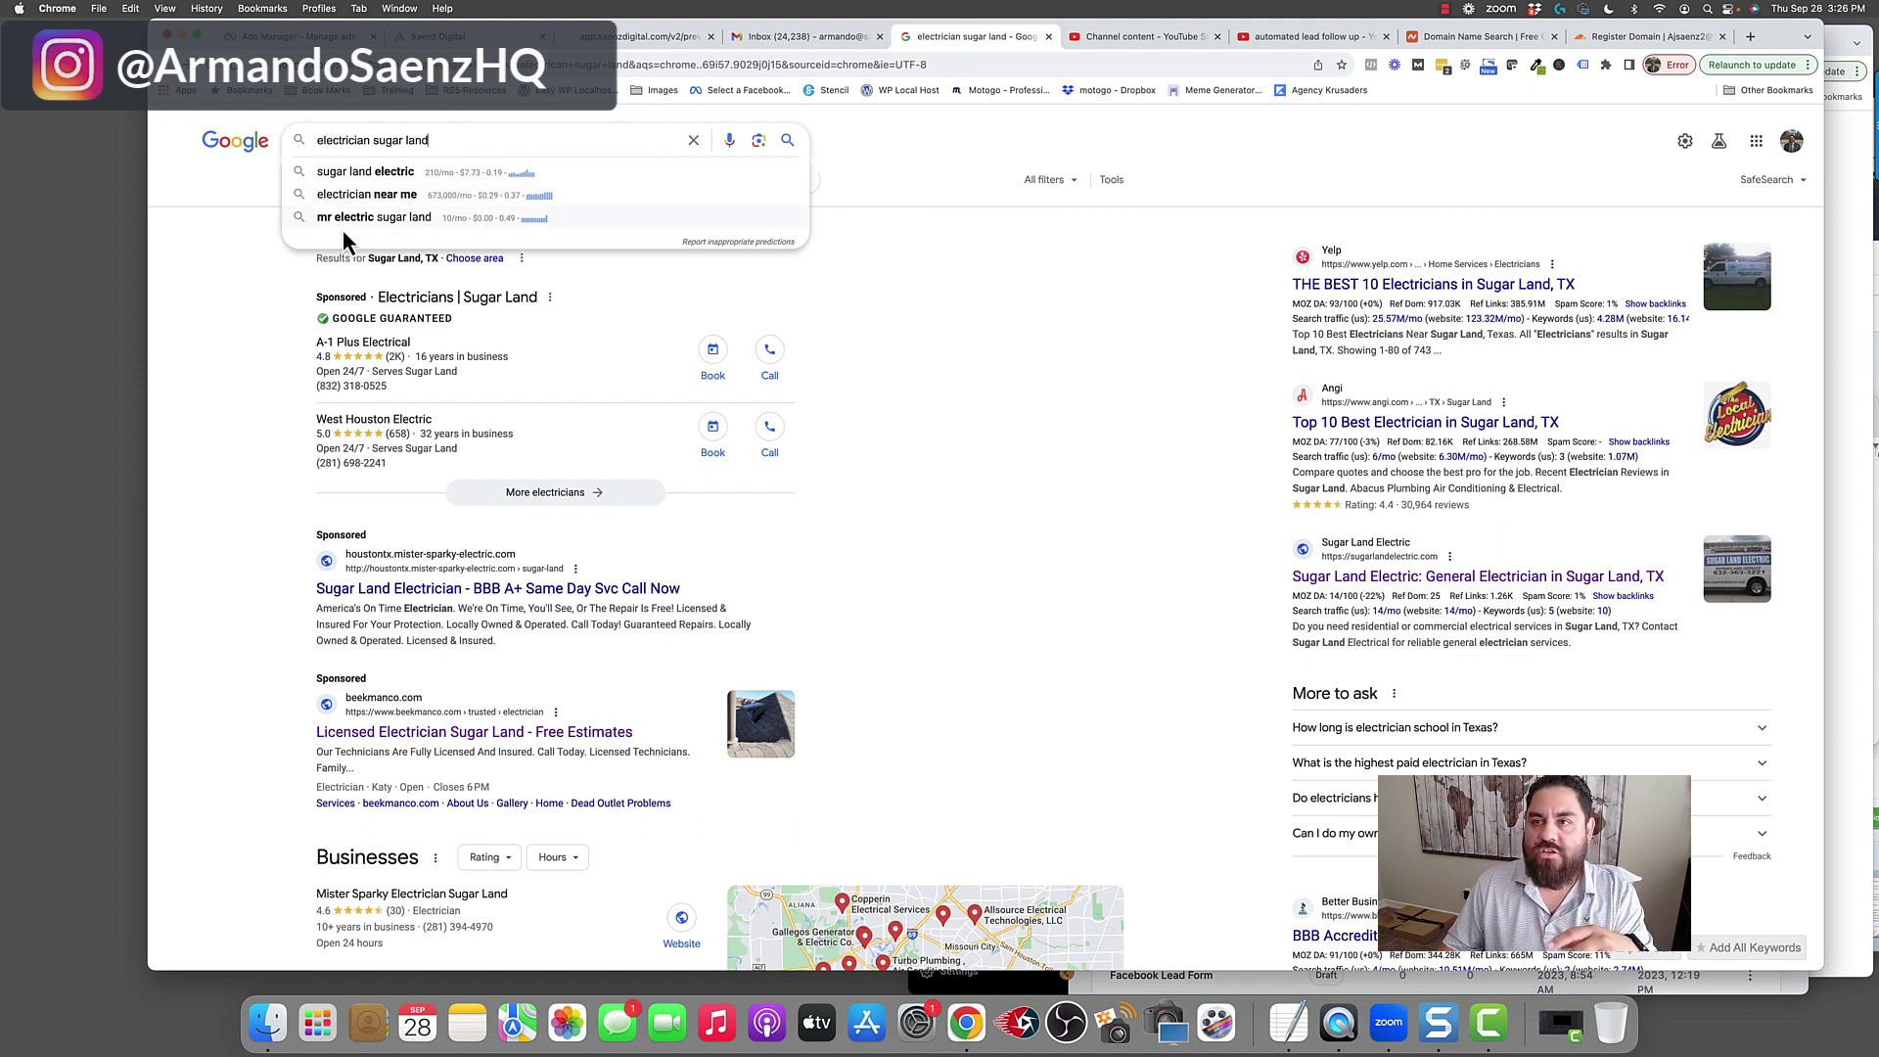
click(271, 293)
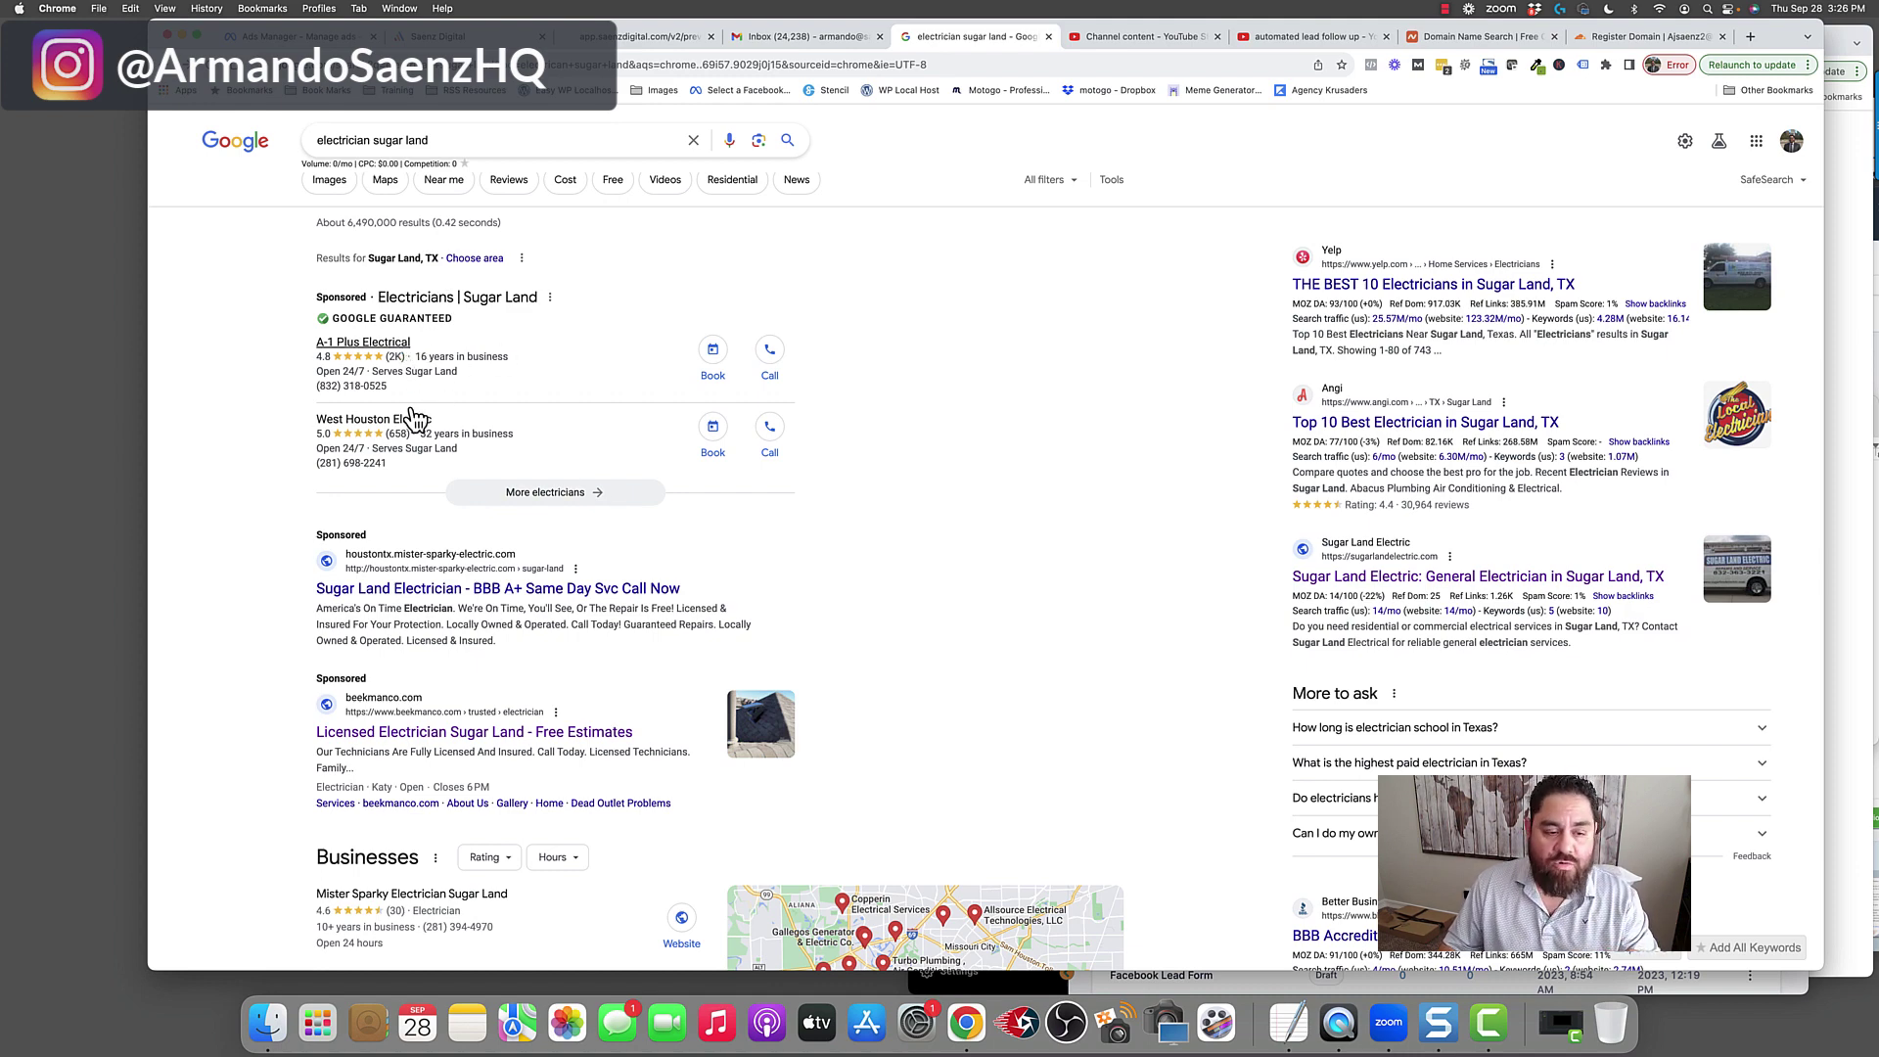
scroll(416, 431, down, 3)
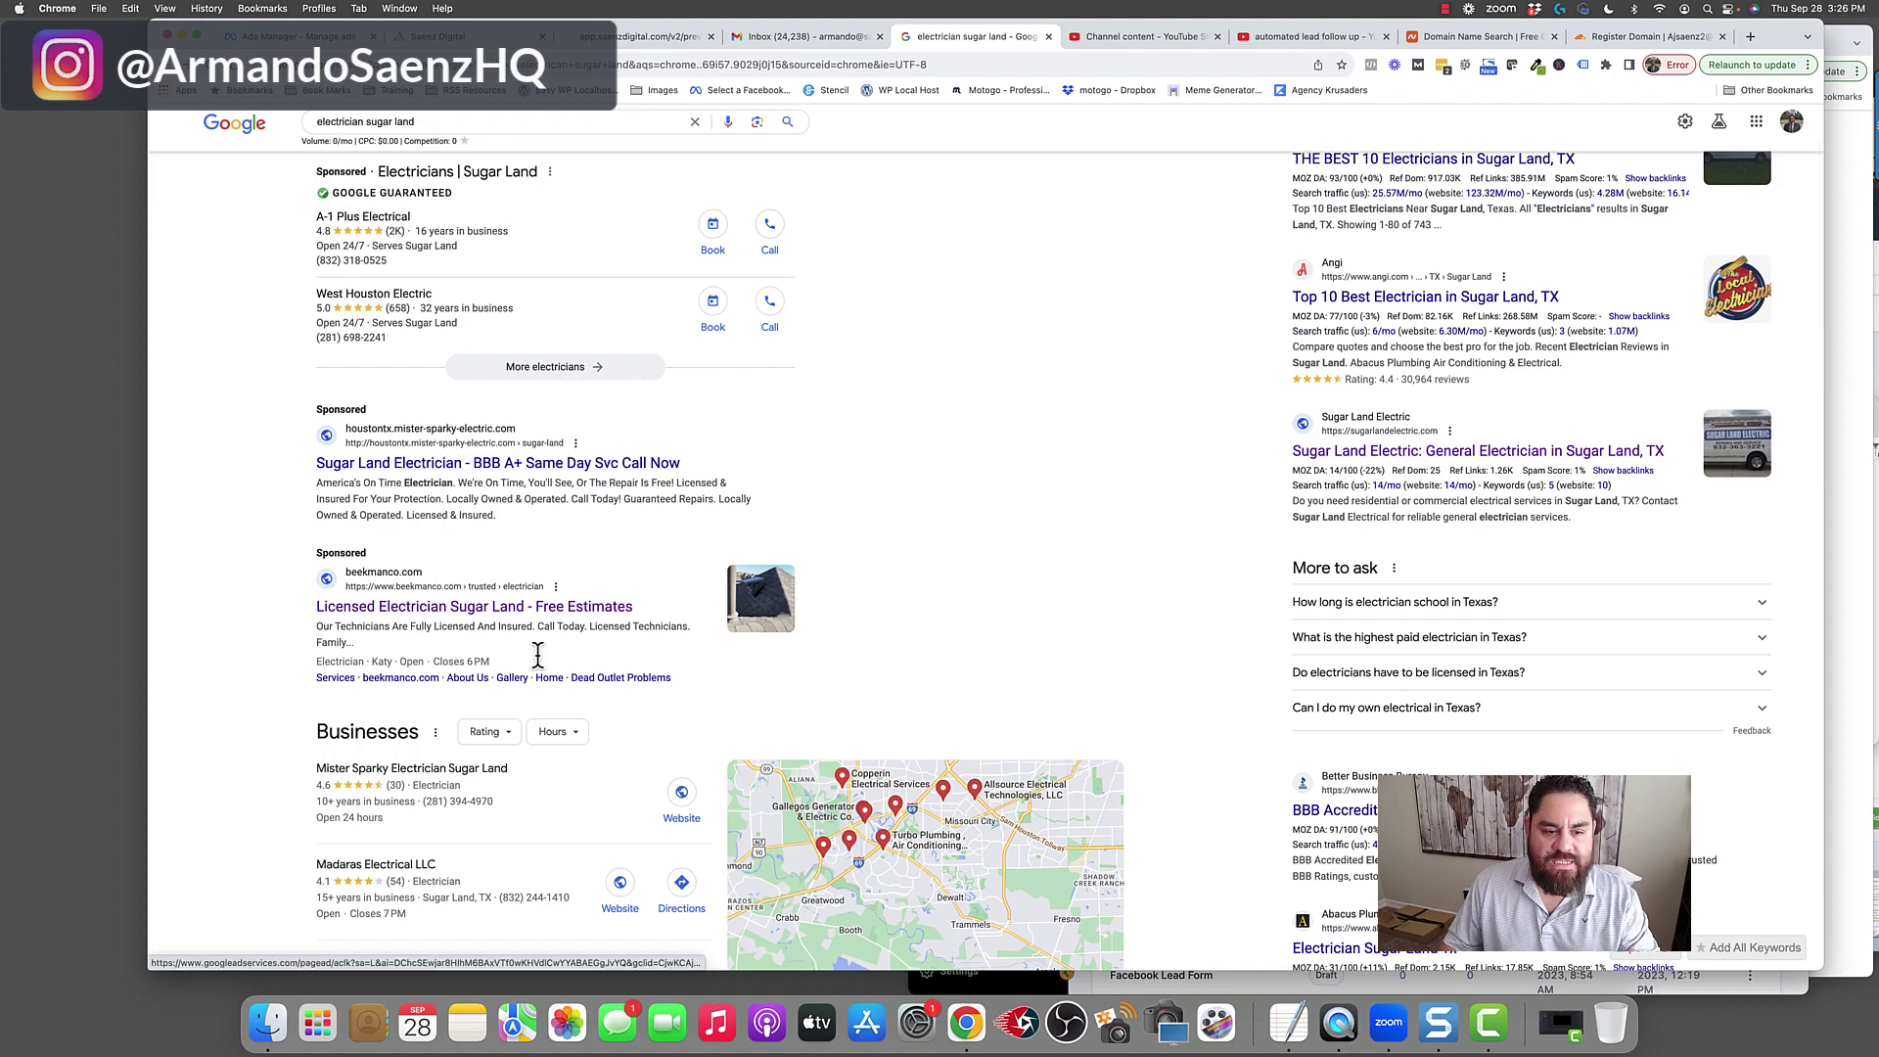
scroll(413, 546, down, 5)
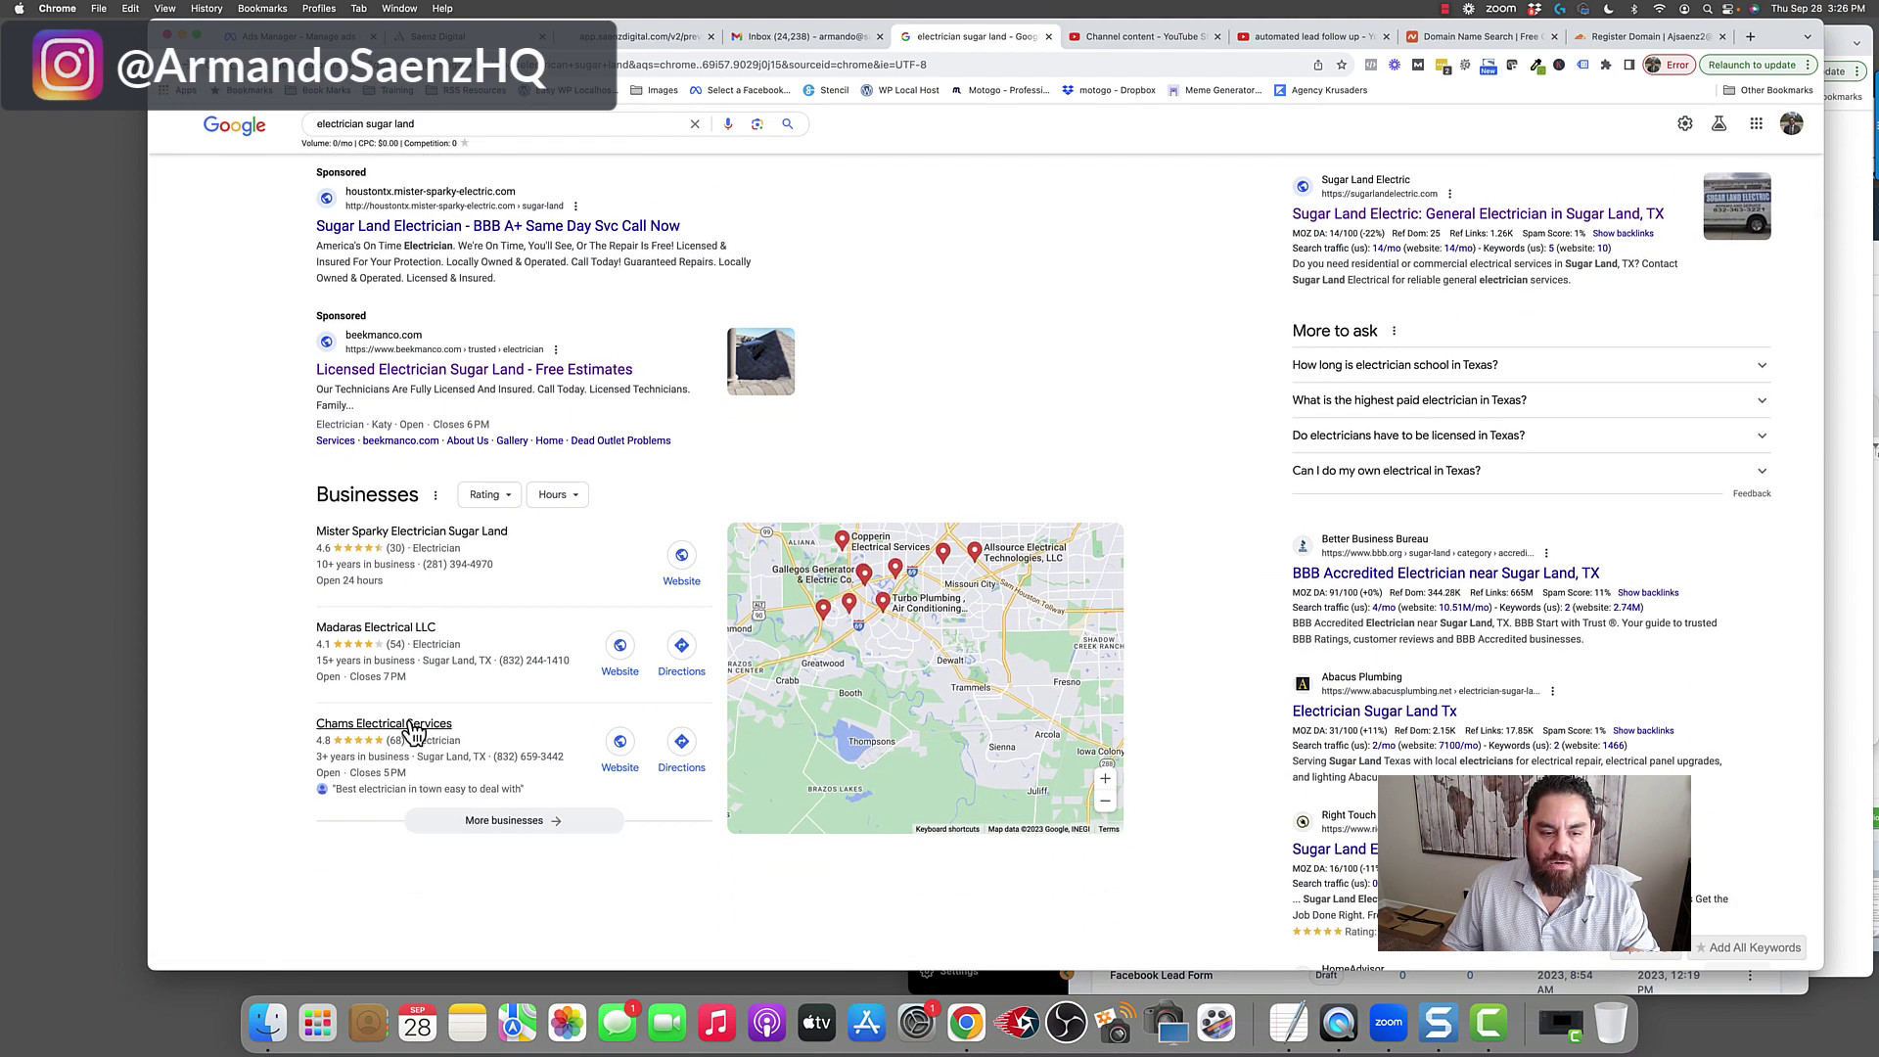
scroll(507, 582, down, 7)
scroll(505, 582, down, 5)
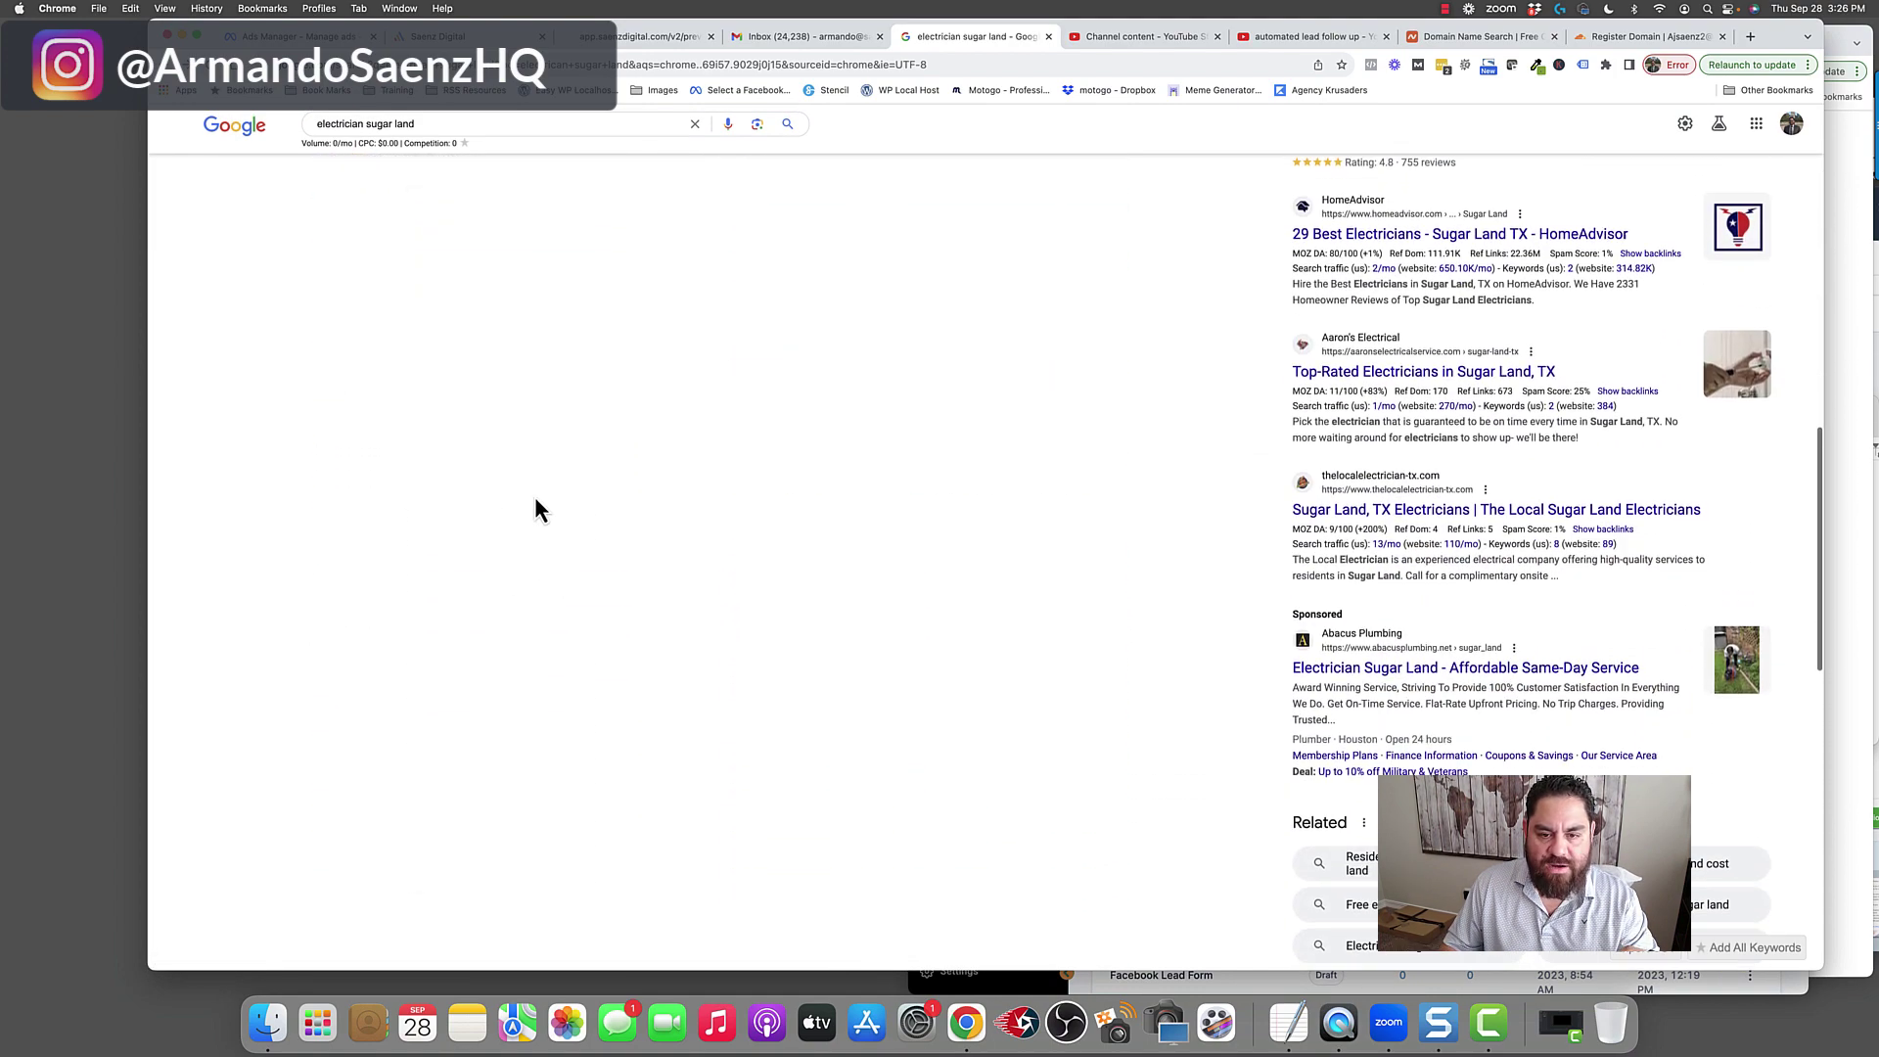
scroll(538, 504, up, 5)
scroll(543, 587, up, 6)
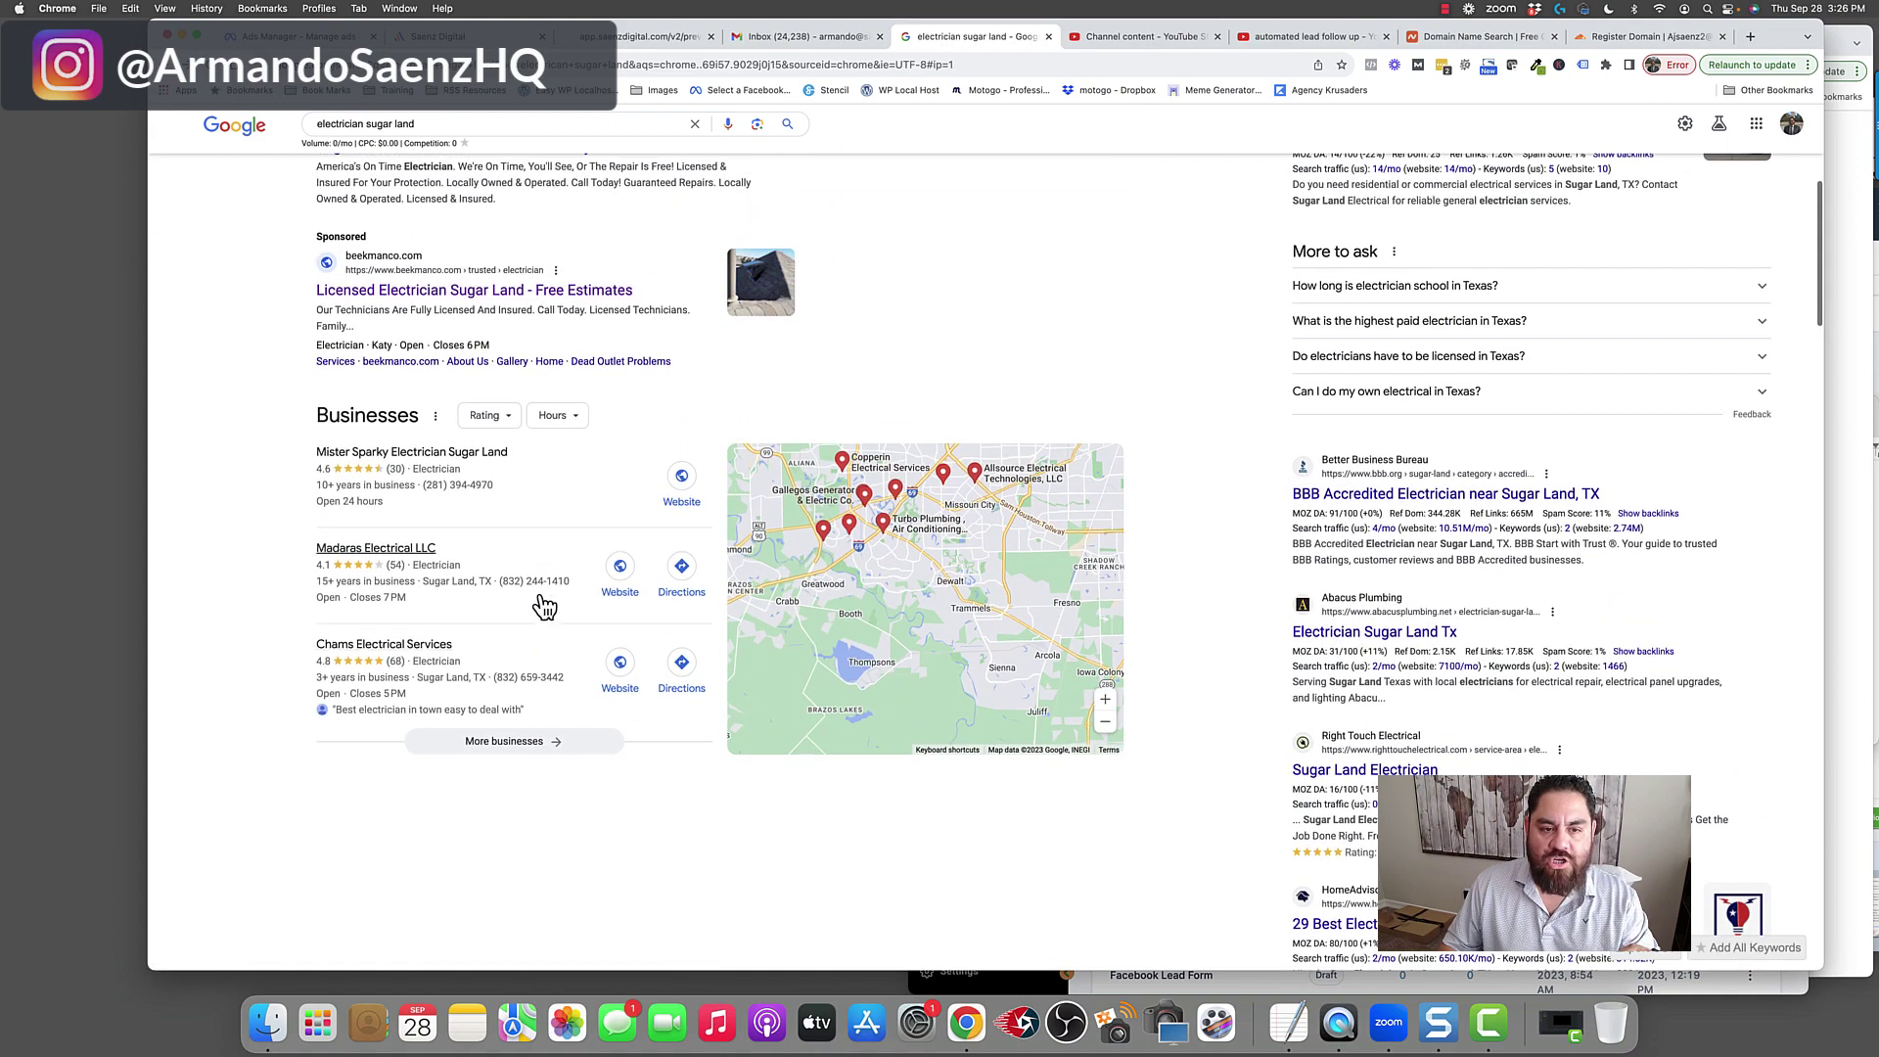
scroll(545, 584, up, 5)
scroll(555, 570, up, 1)
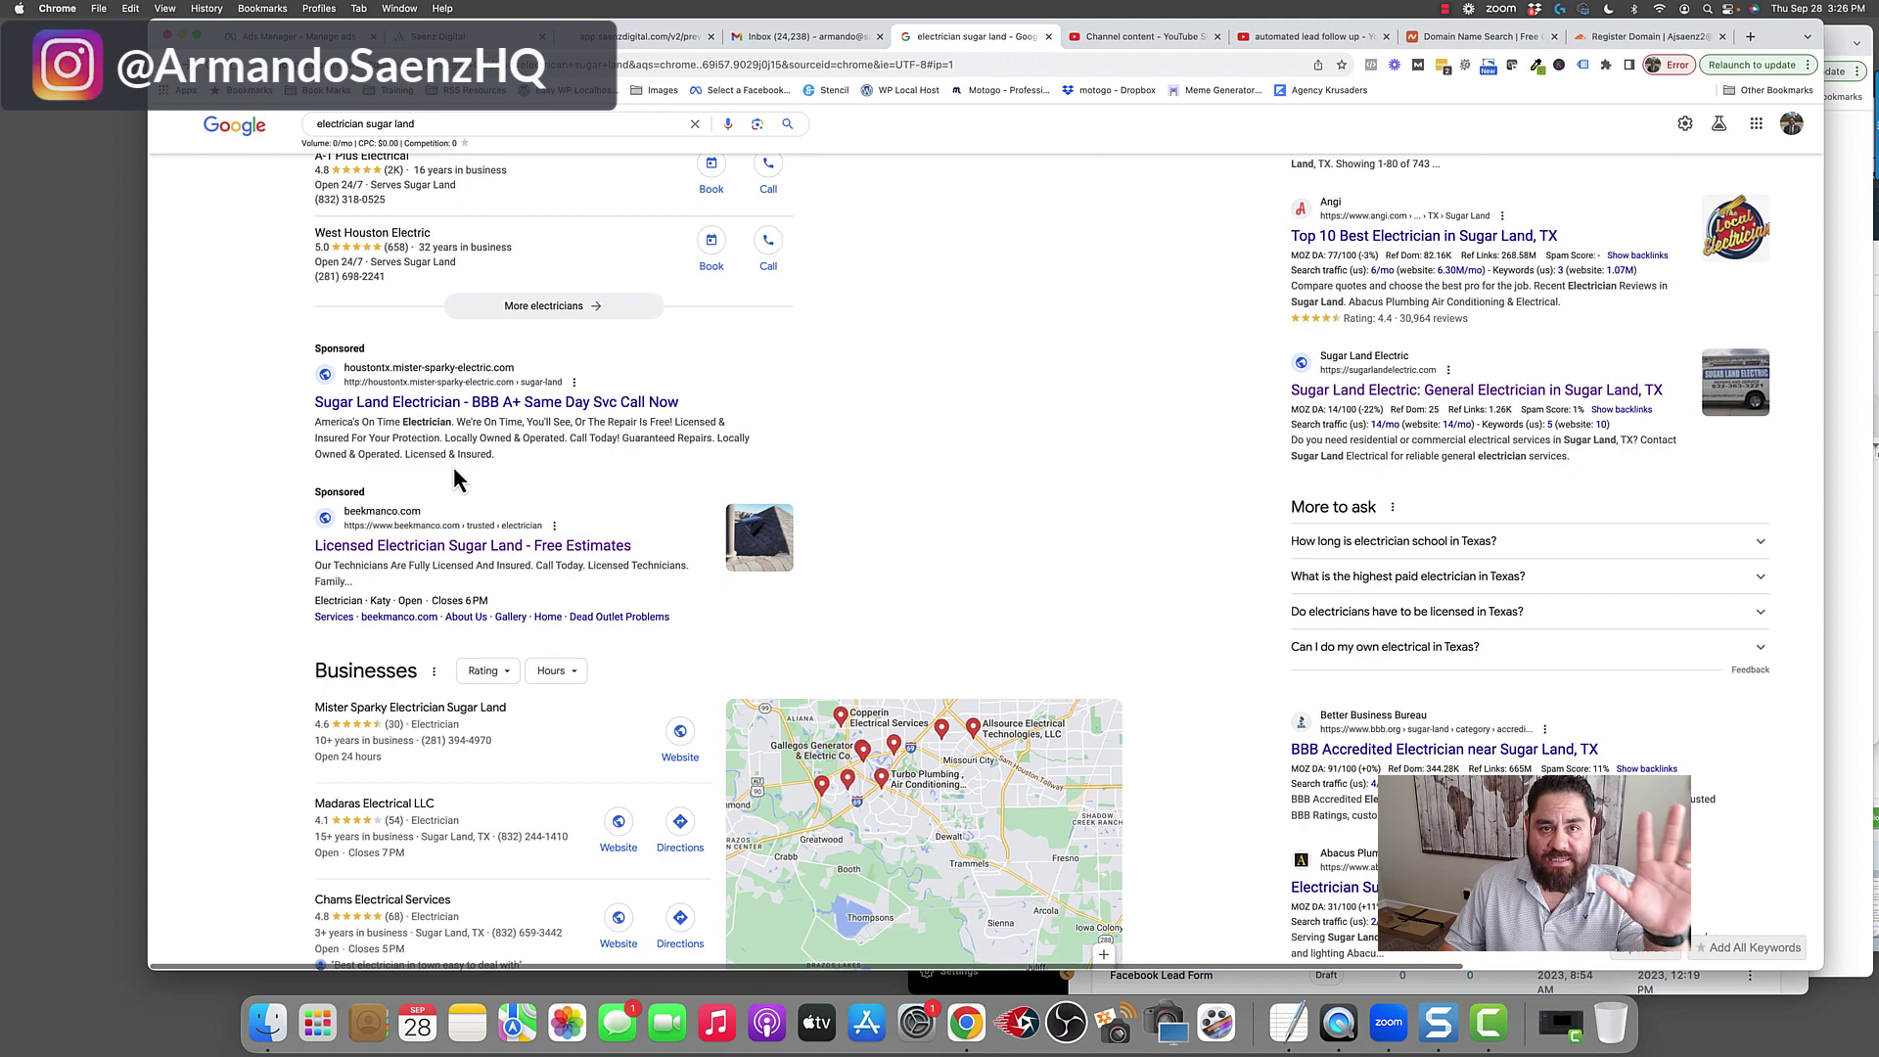
scroll(454, 470, down, 1)
scroll(452, 548, down, 1)
right_click(452, 540)
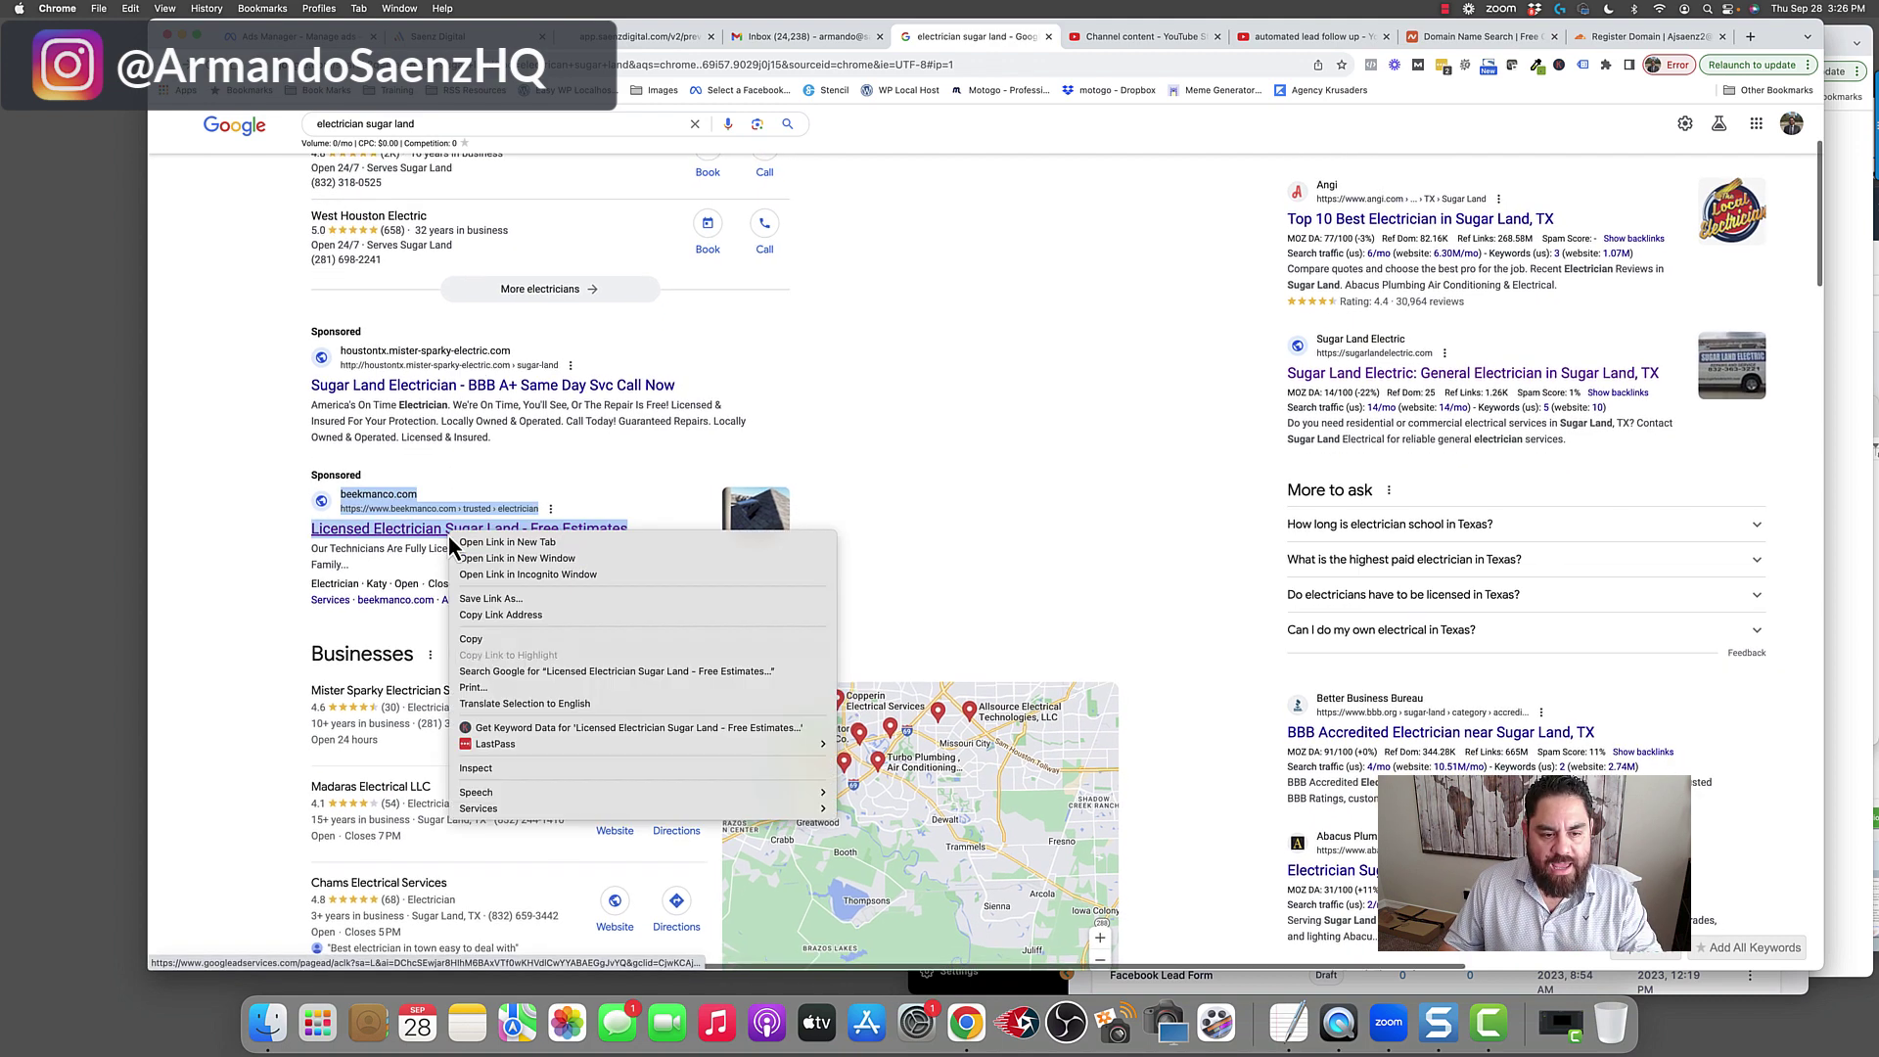
- Open the beekmanco.com ad in a new tab, view its Contact Us estimate form, then return to Google
click(478, 544)
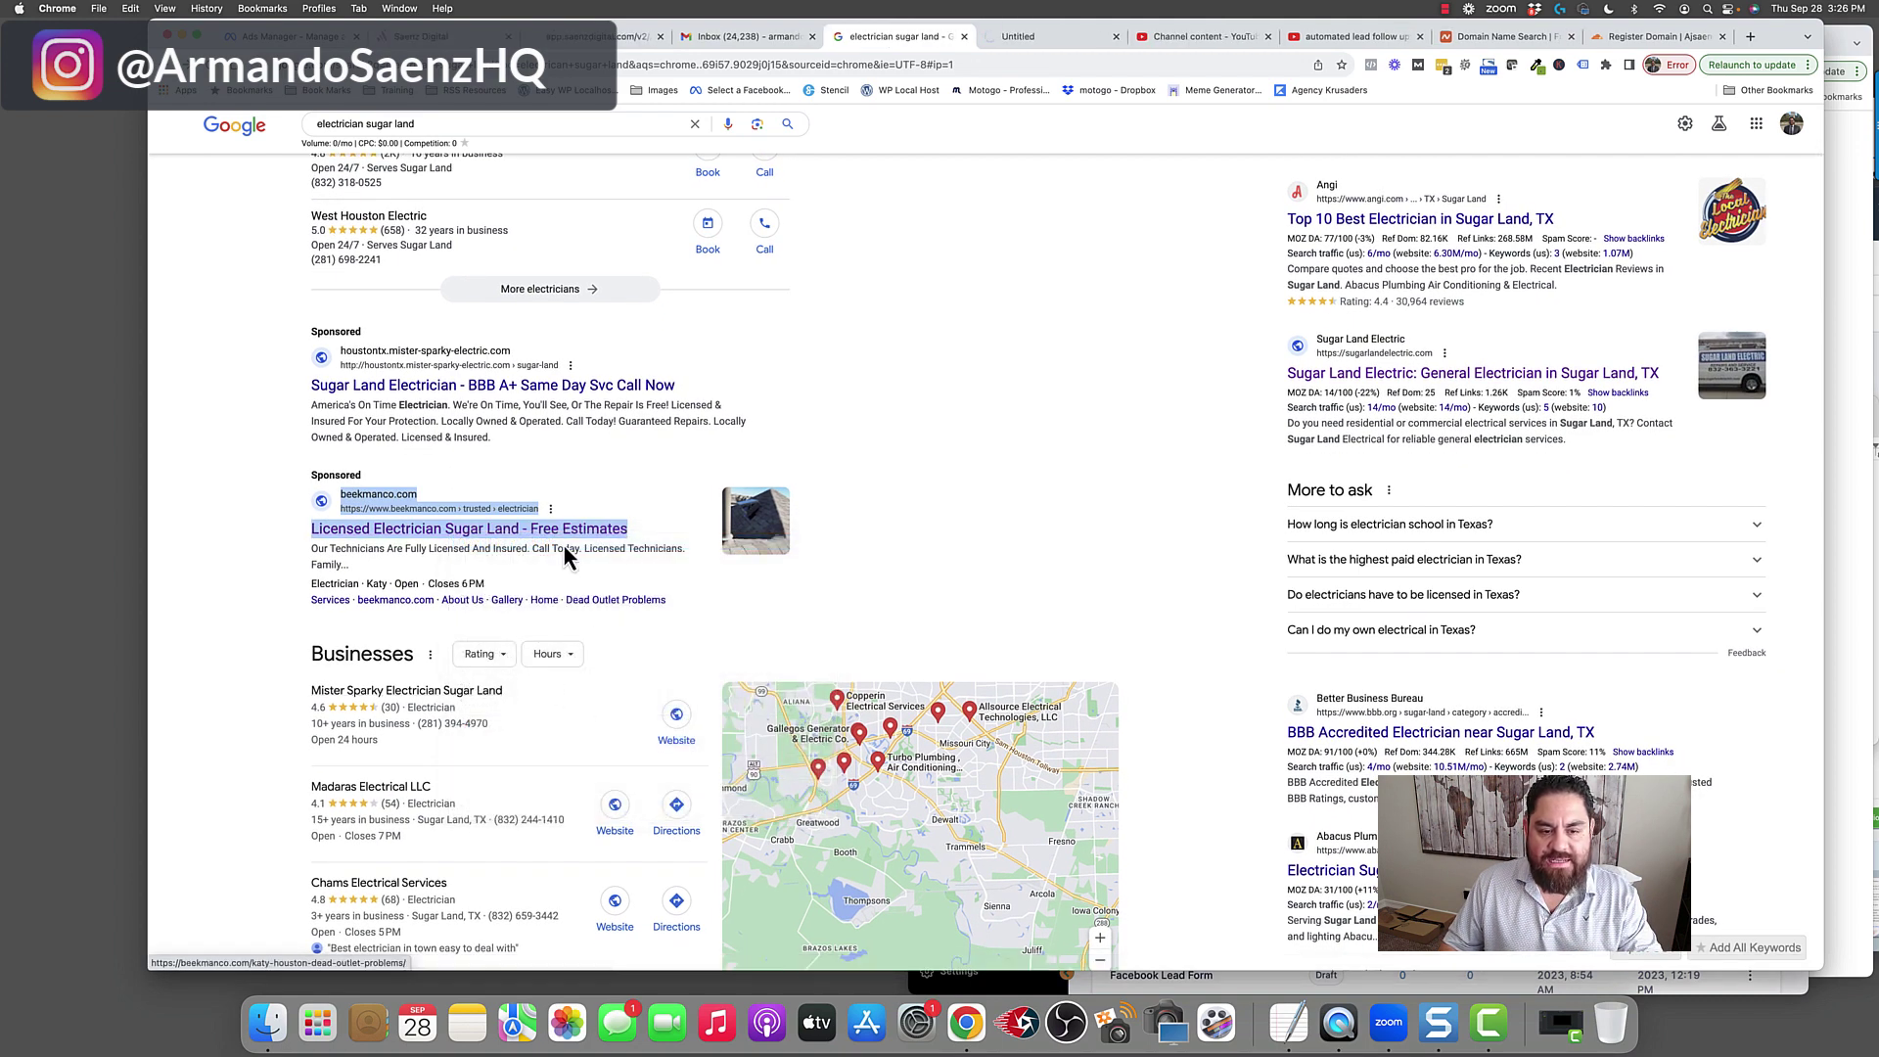
click(1054, 38)
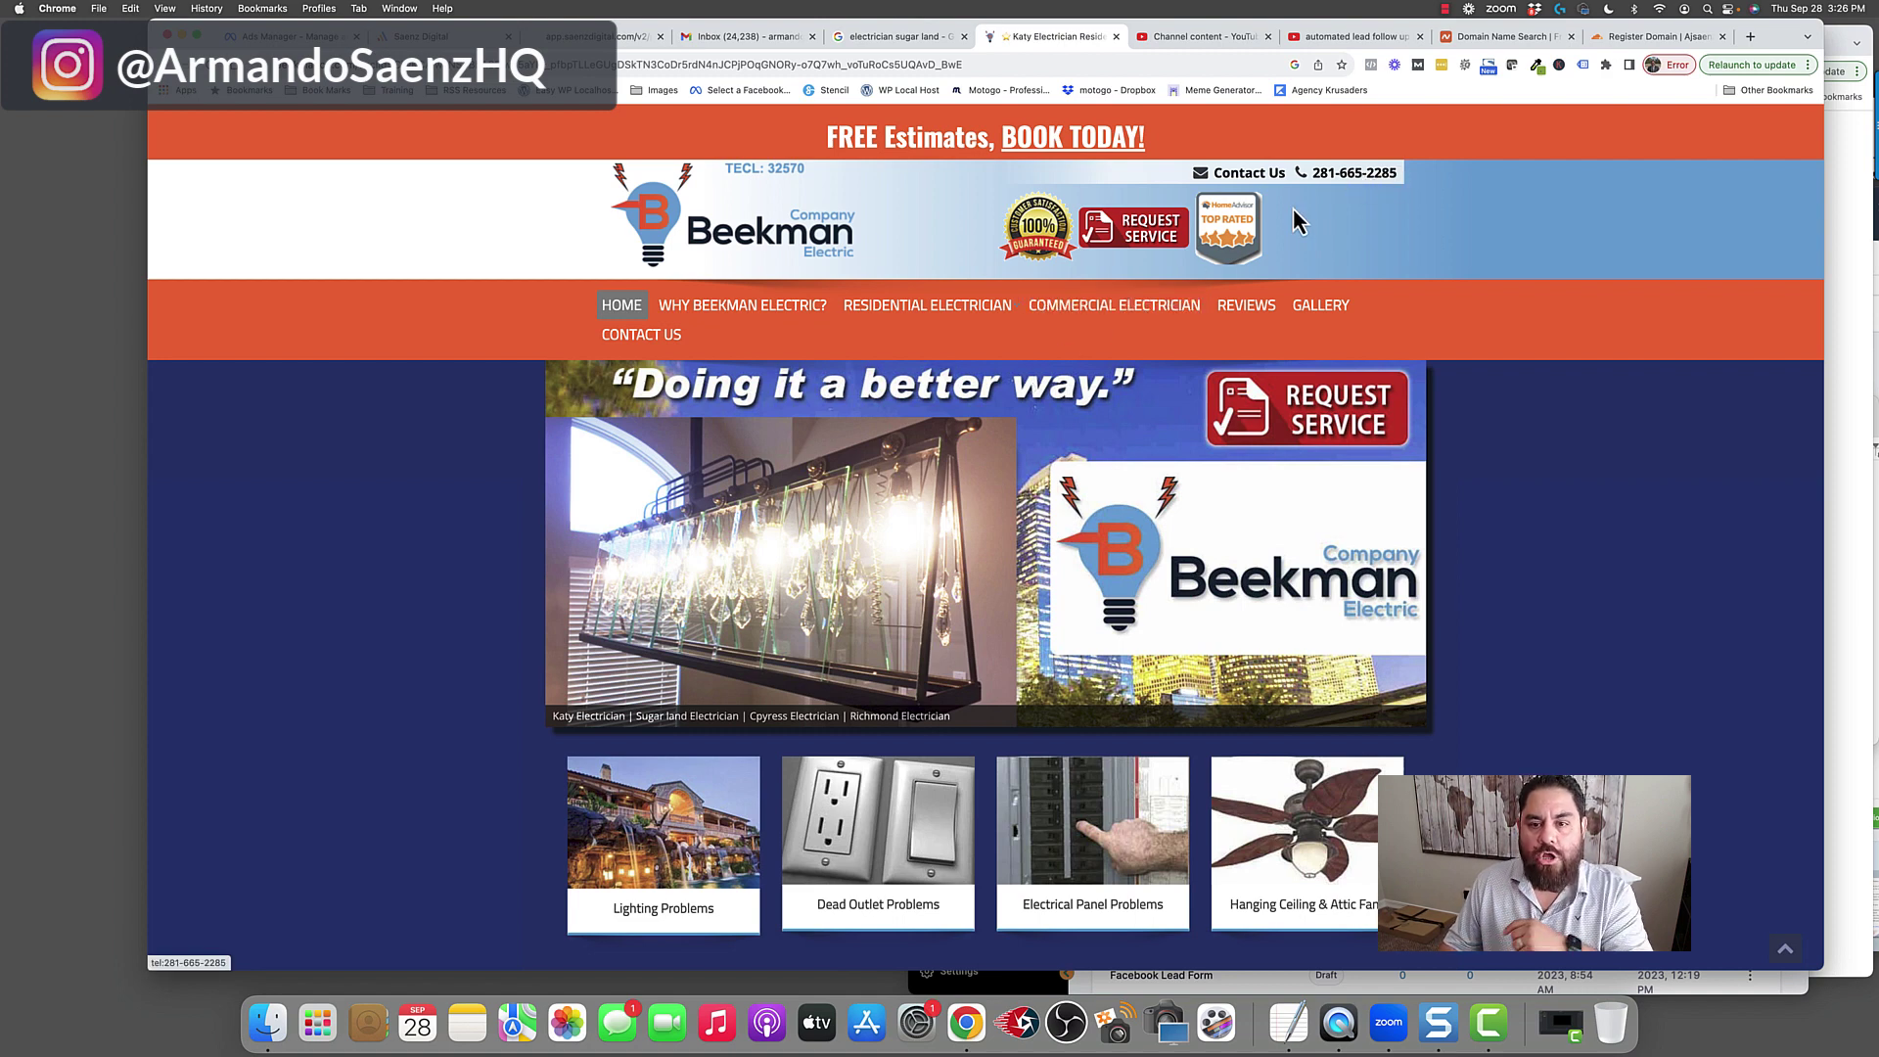
click(691, 335)
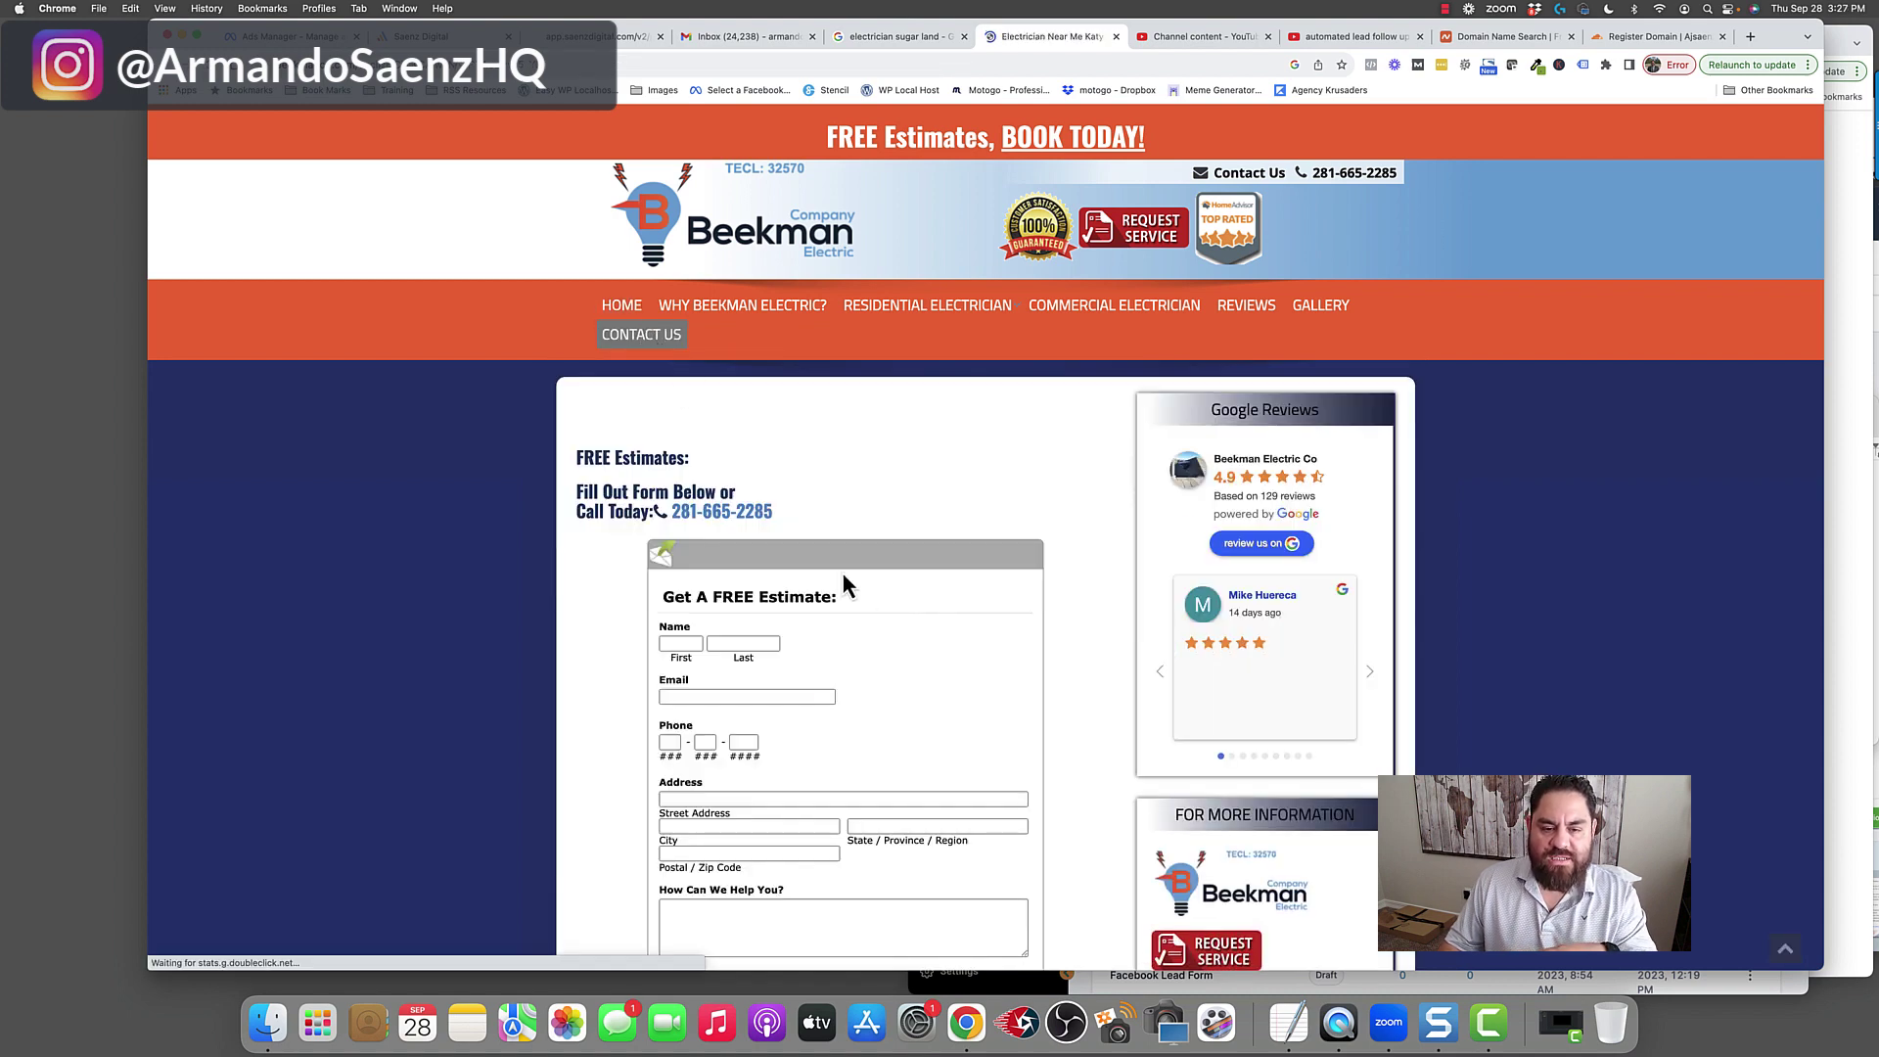
scroll(830, 560, down, 3)
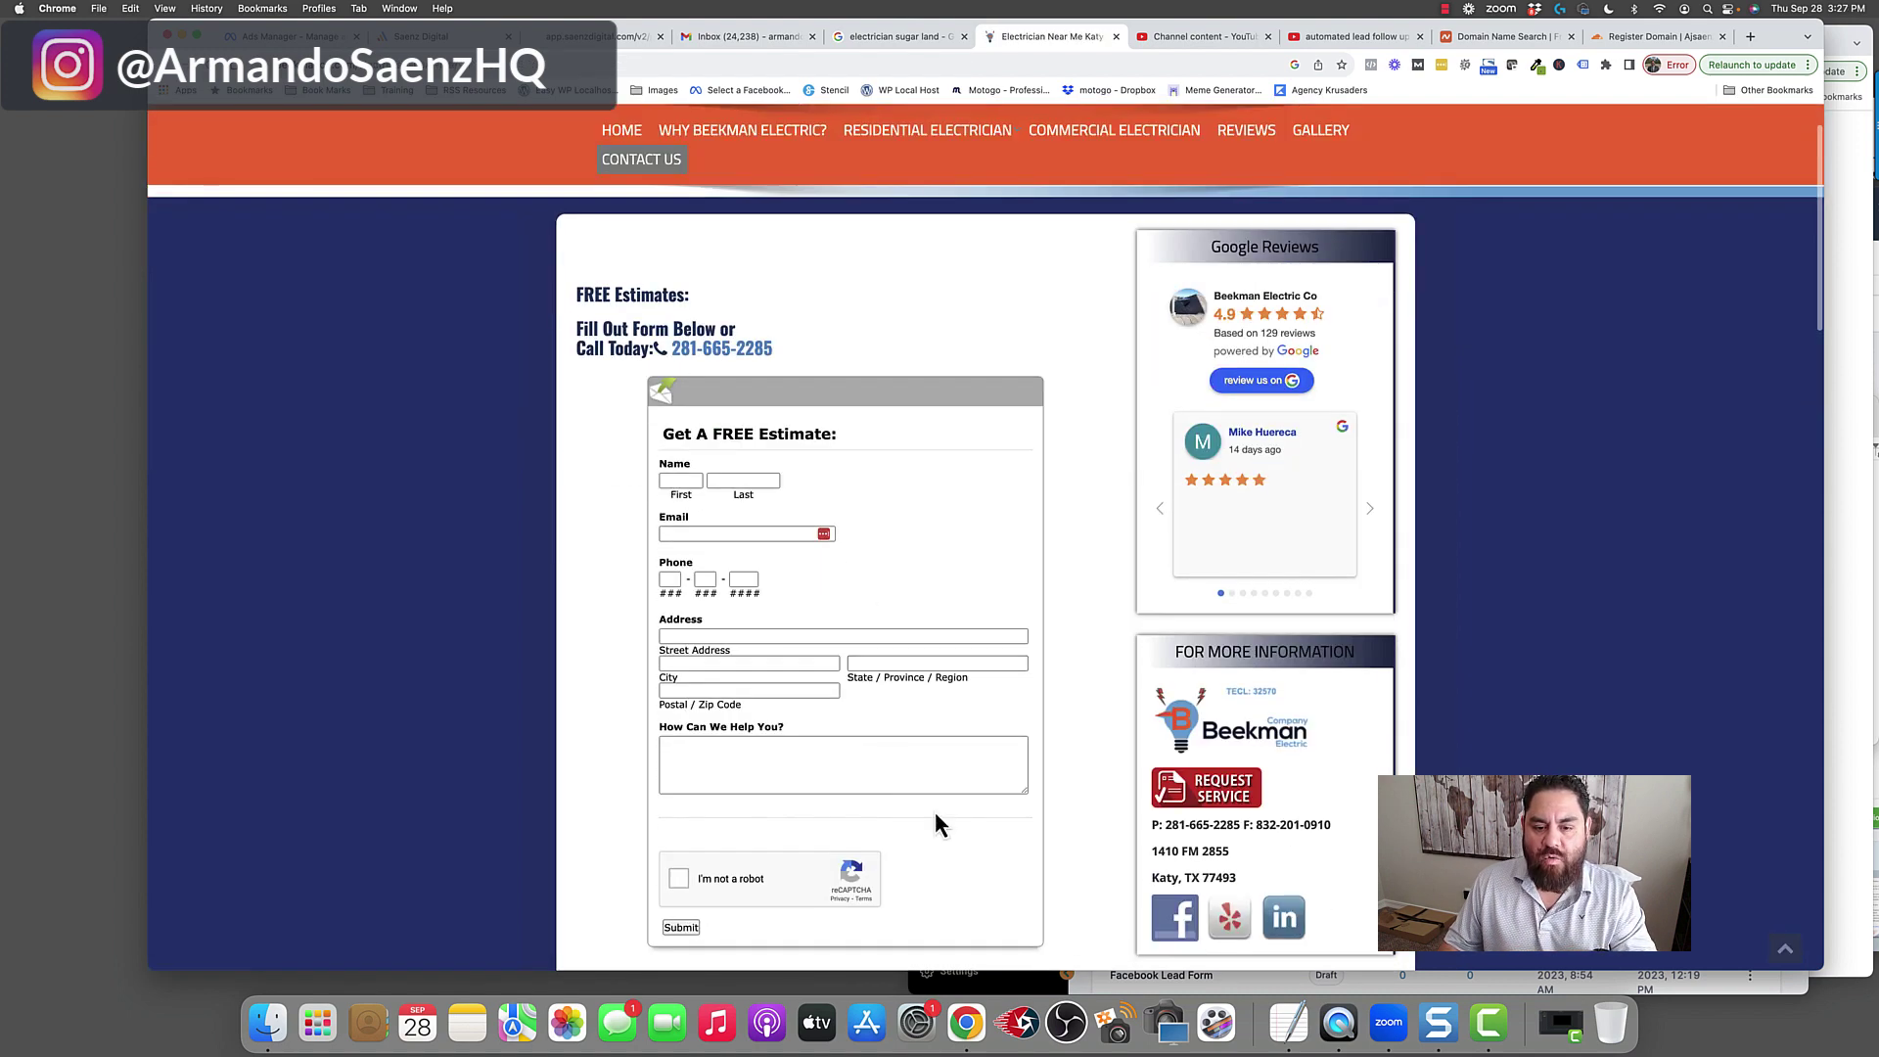
scroll(1039, 768, up, 3)
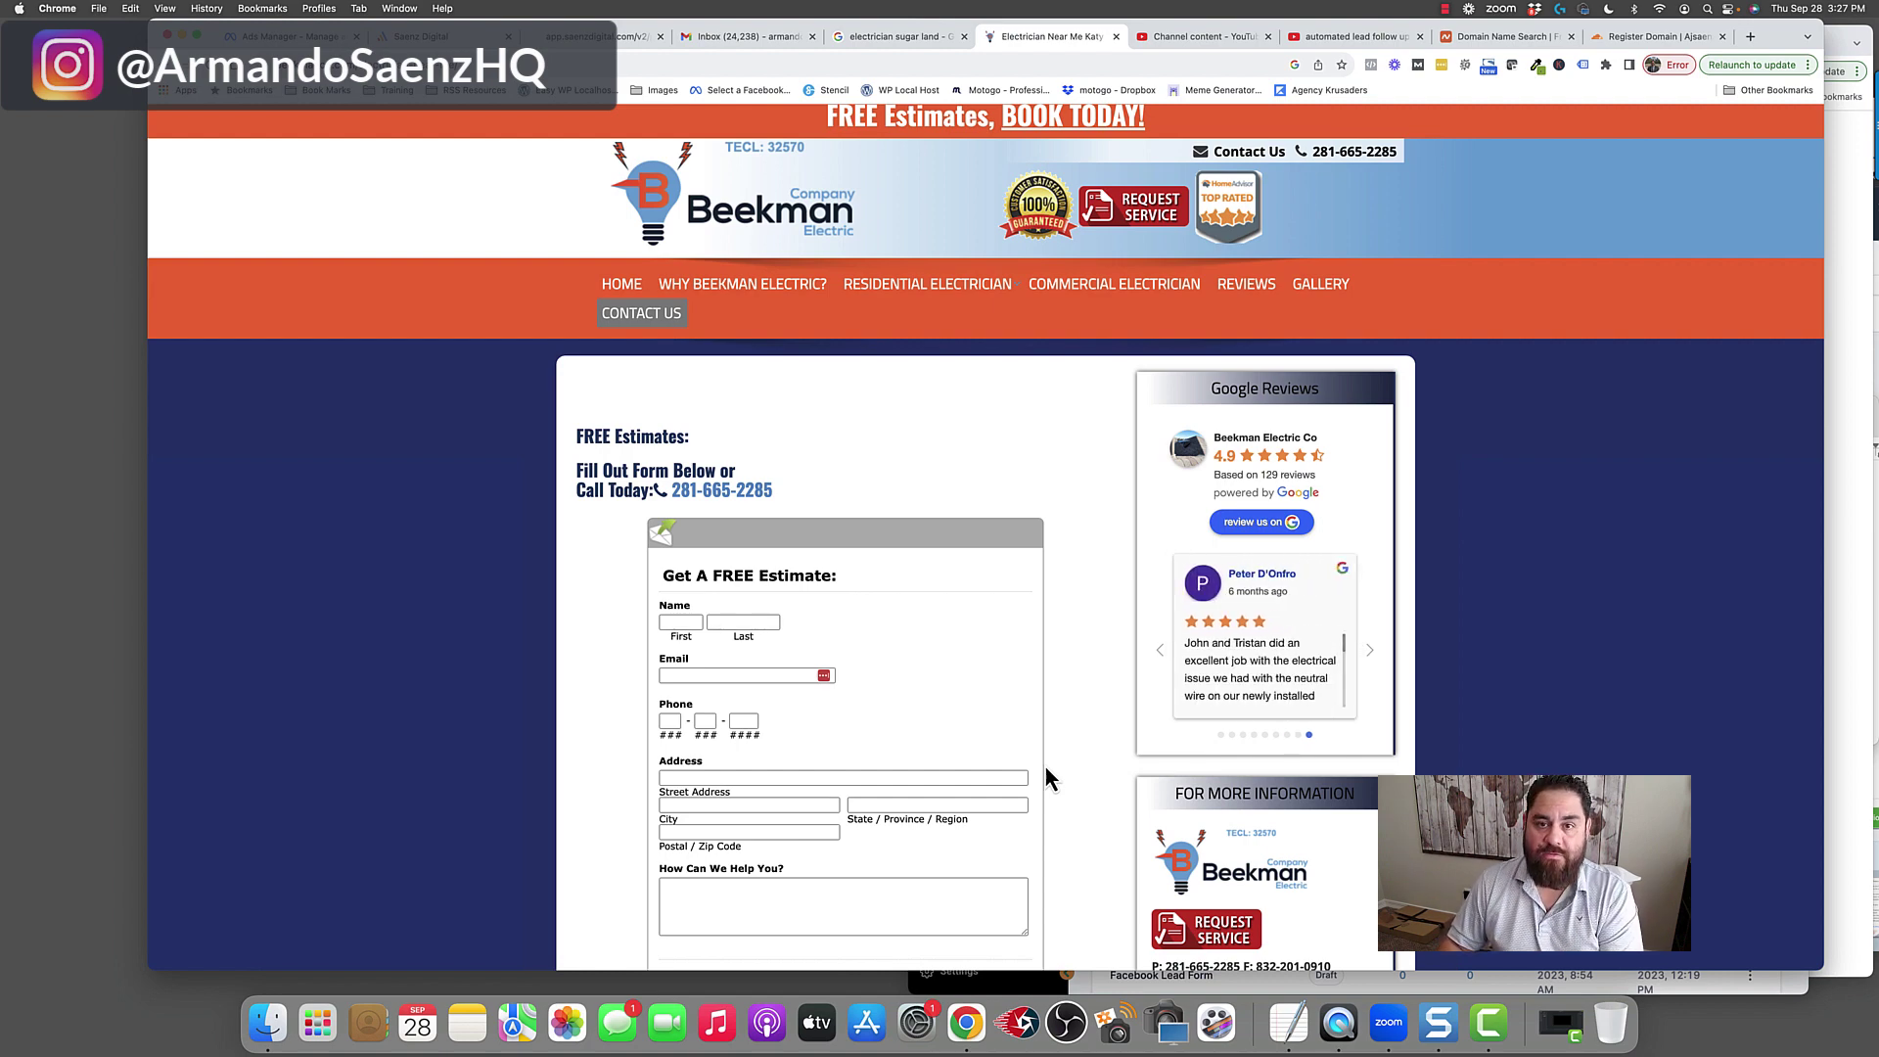
key(ctrl+shift+Tab)
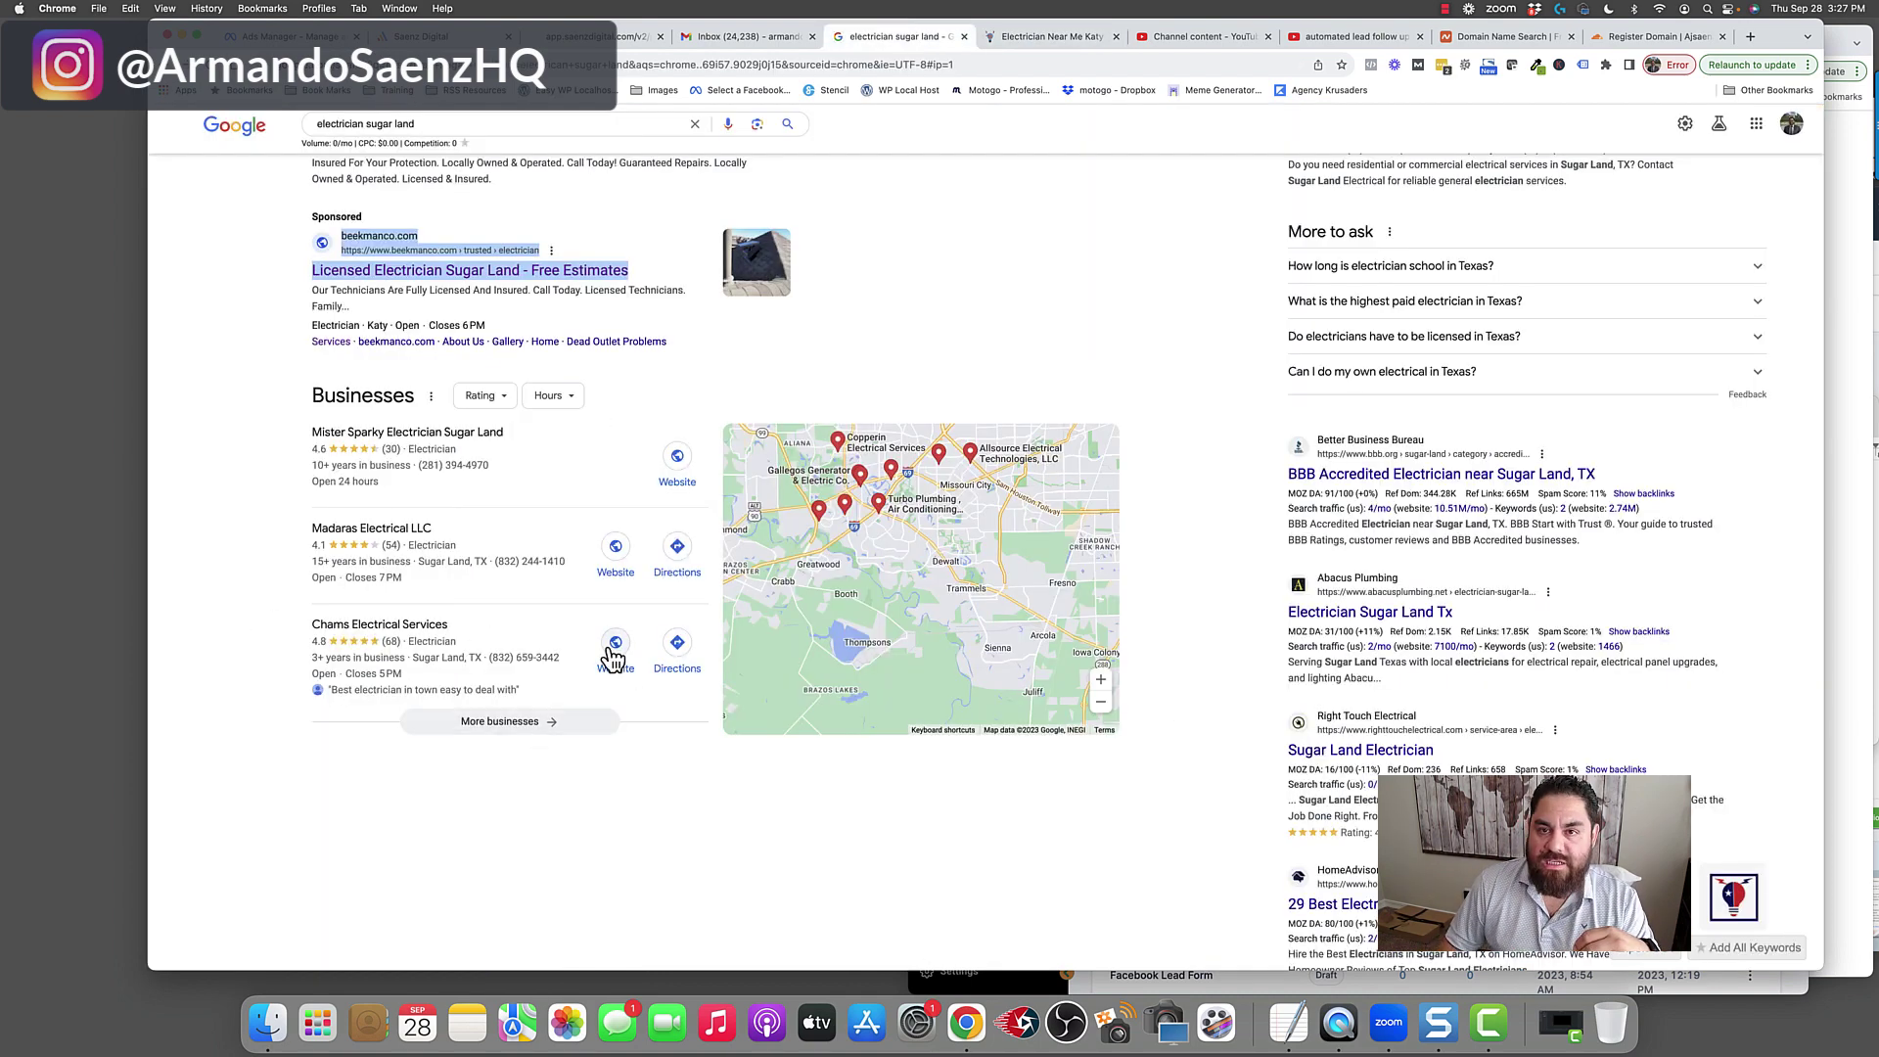
- Open a competitor's Website link in a new tab, see its Coming Soon page, and return to Beekman
right_click(615, 557)
click(690, 573)
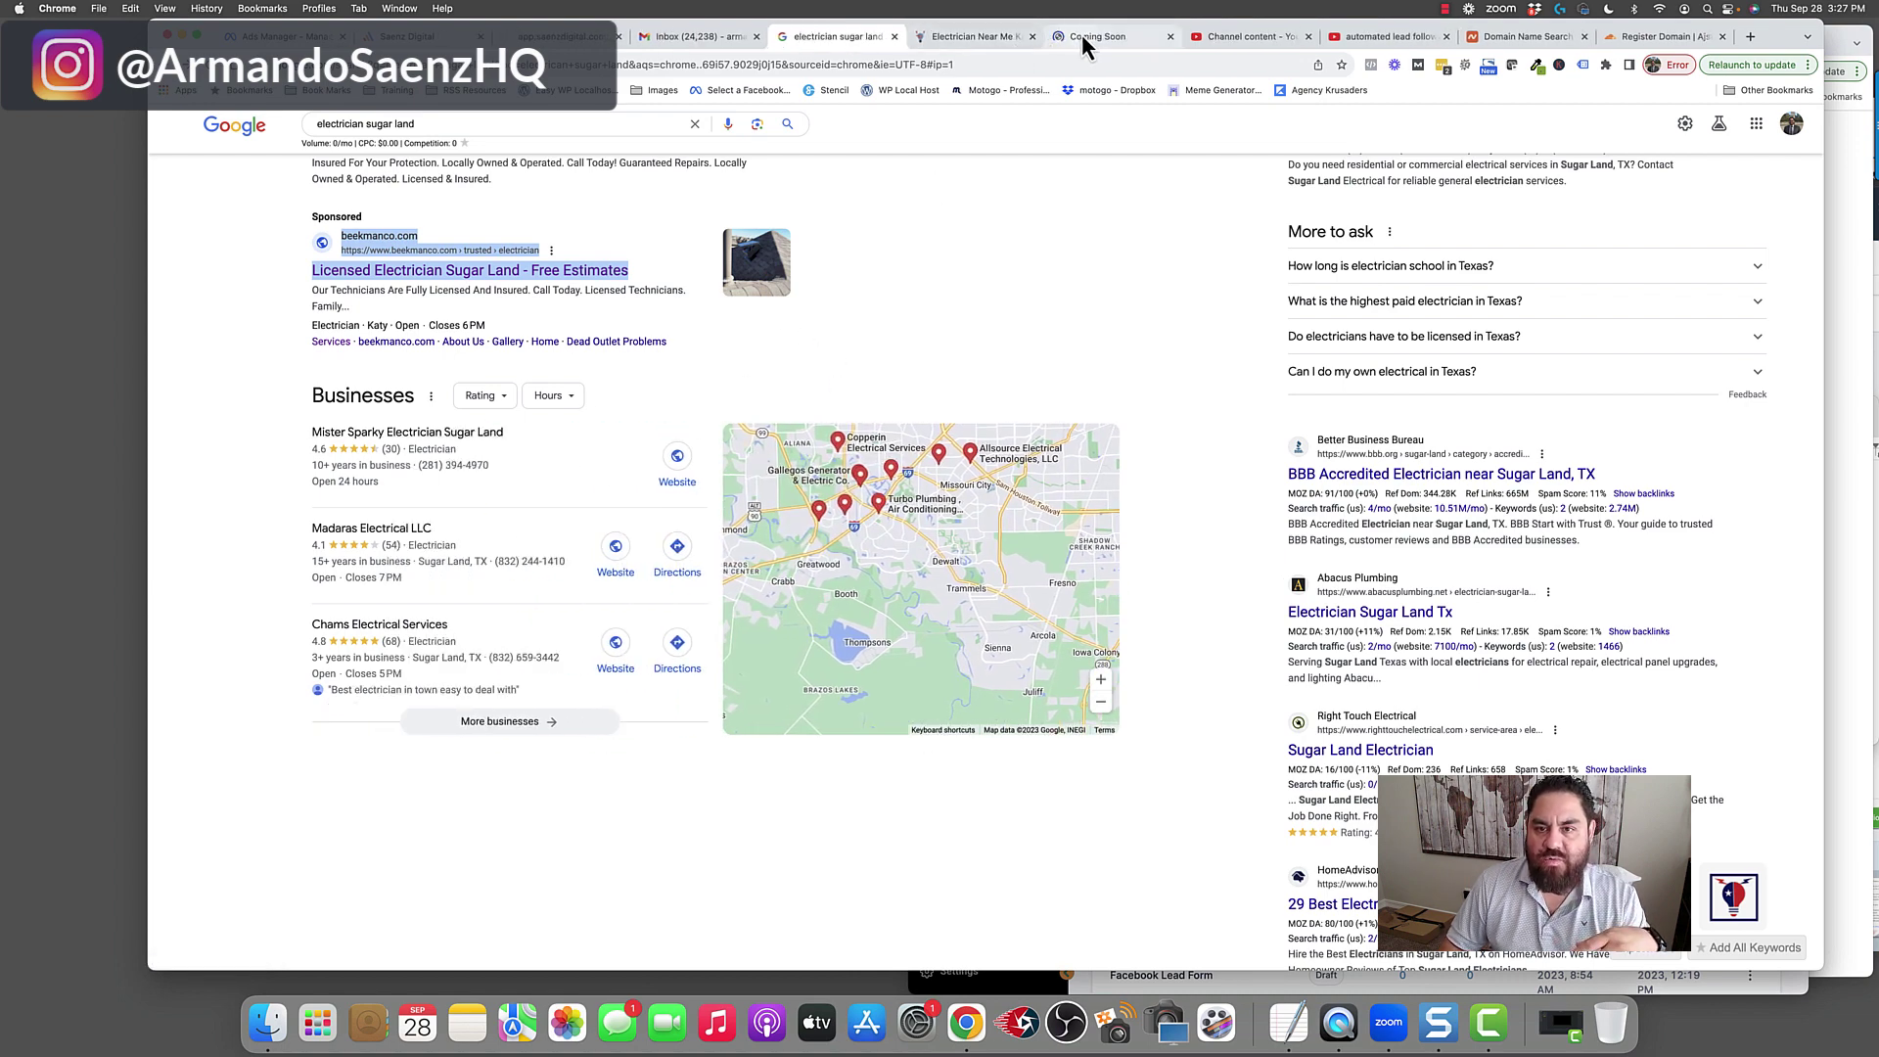
click(1086, 37)
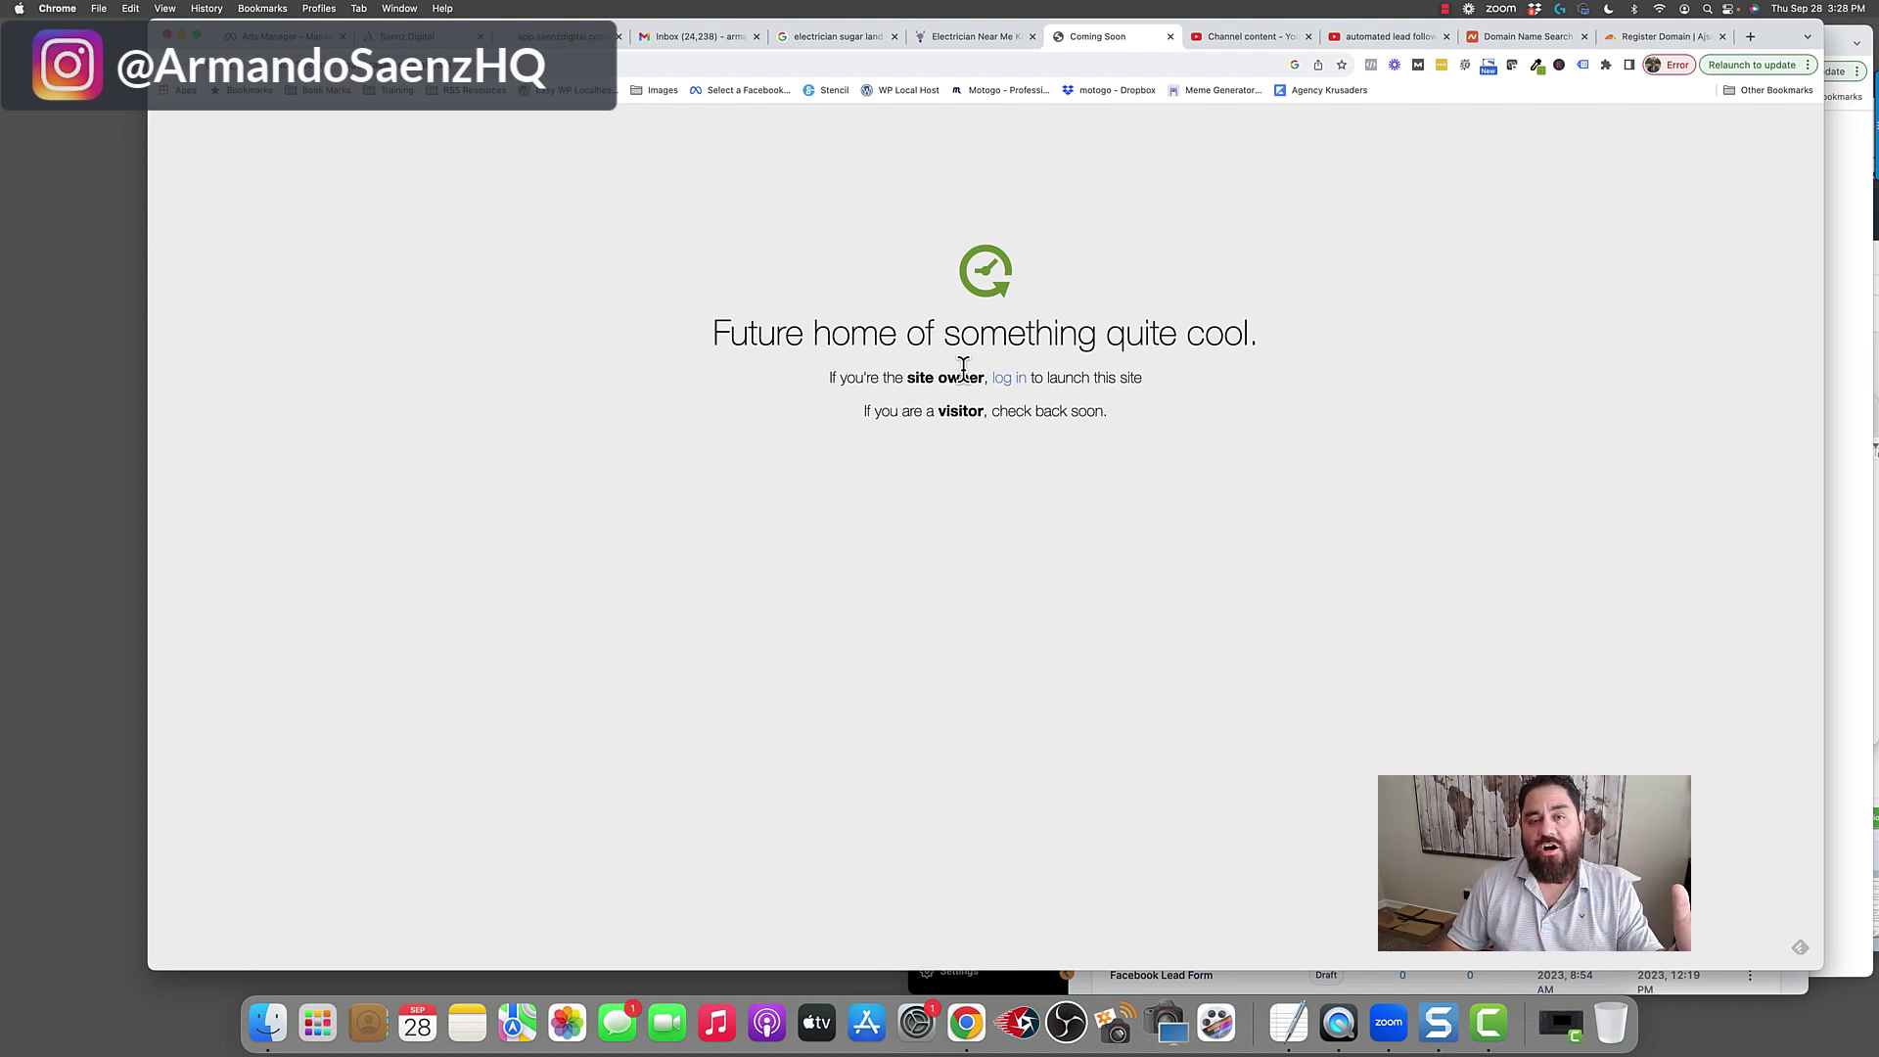
key(ctrl+shift+Tab)
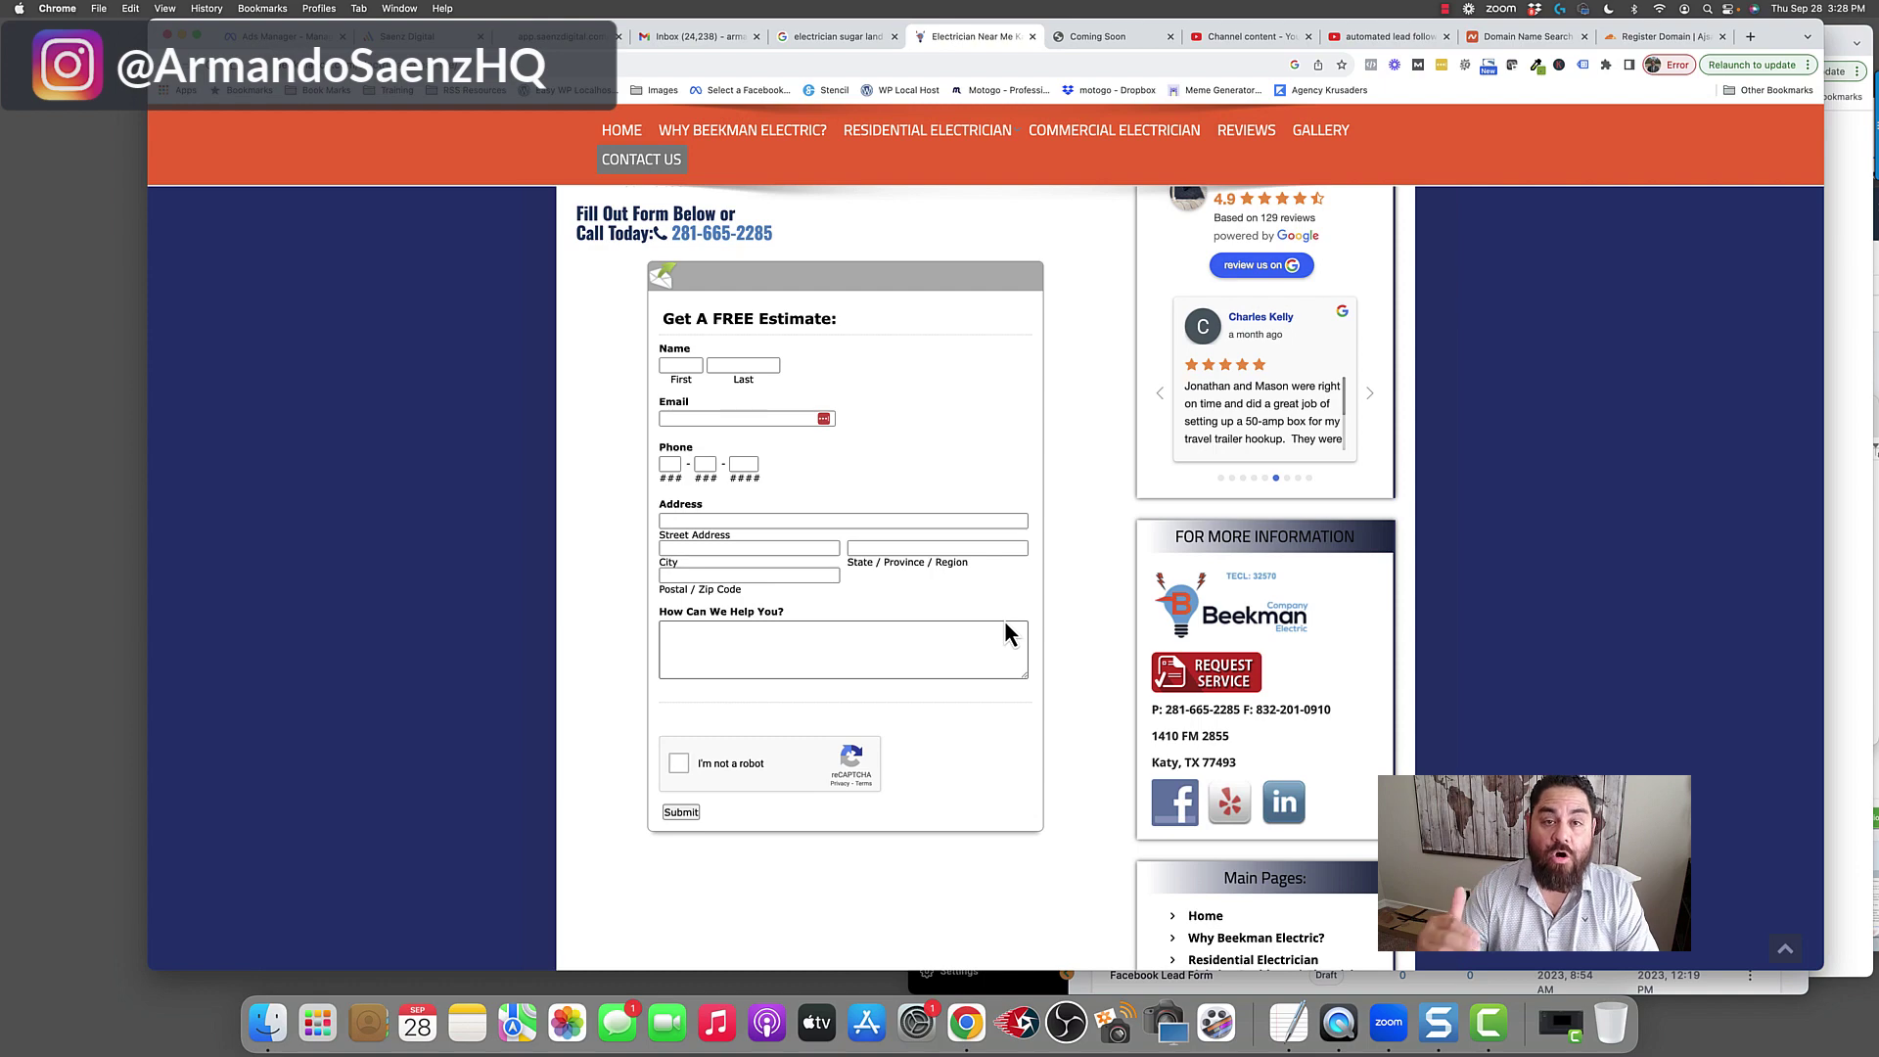
- Switch to the Saenz Digital tab showing HighLevel's Automation Workflow List
click(421, 39)
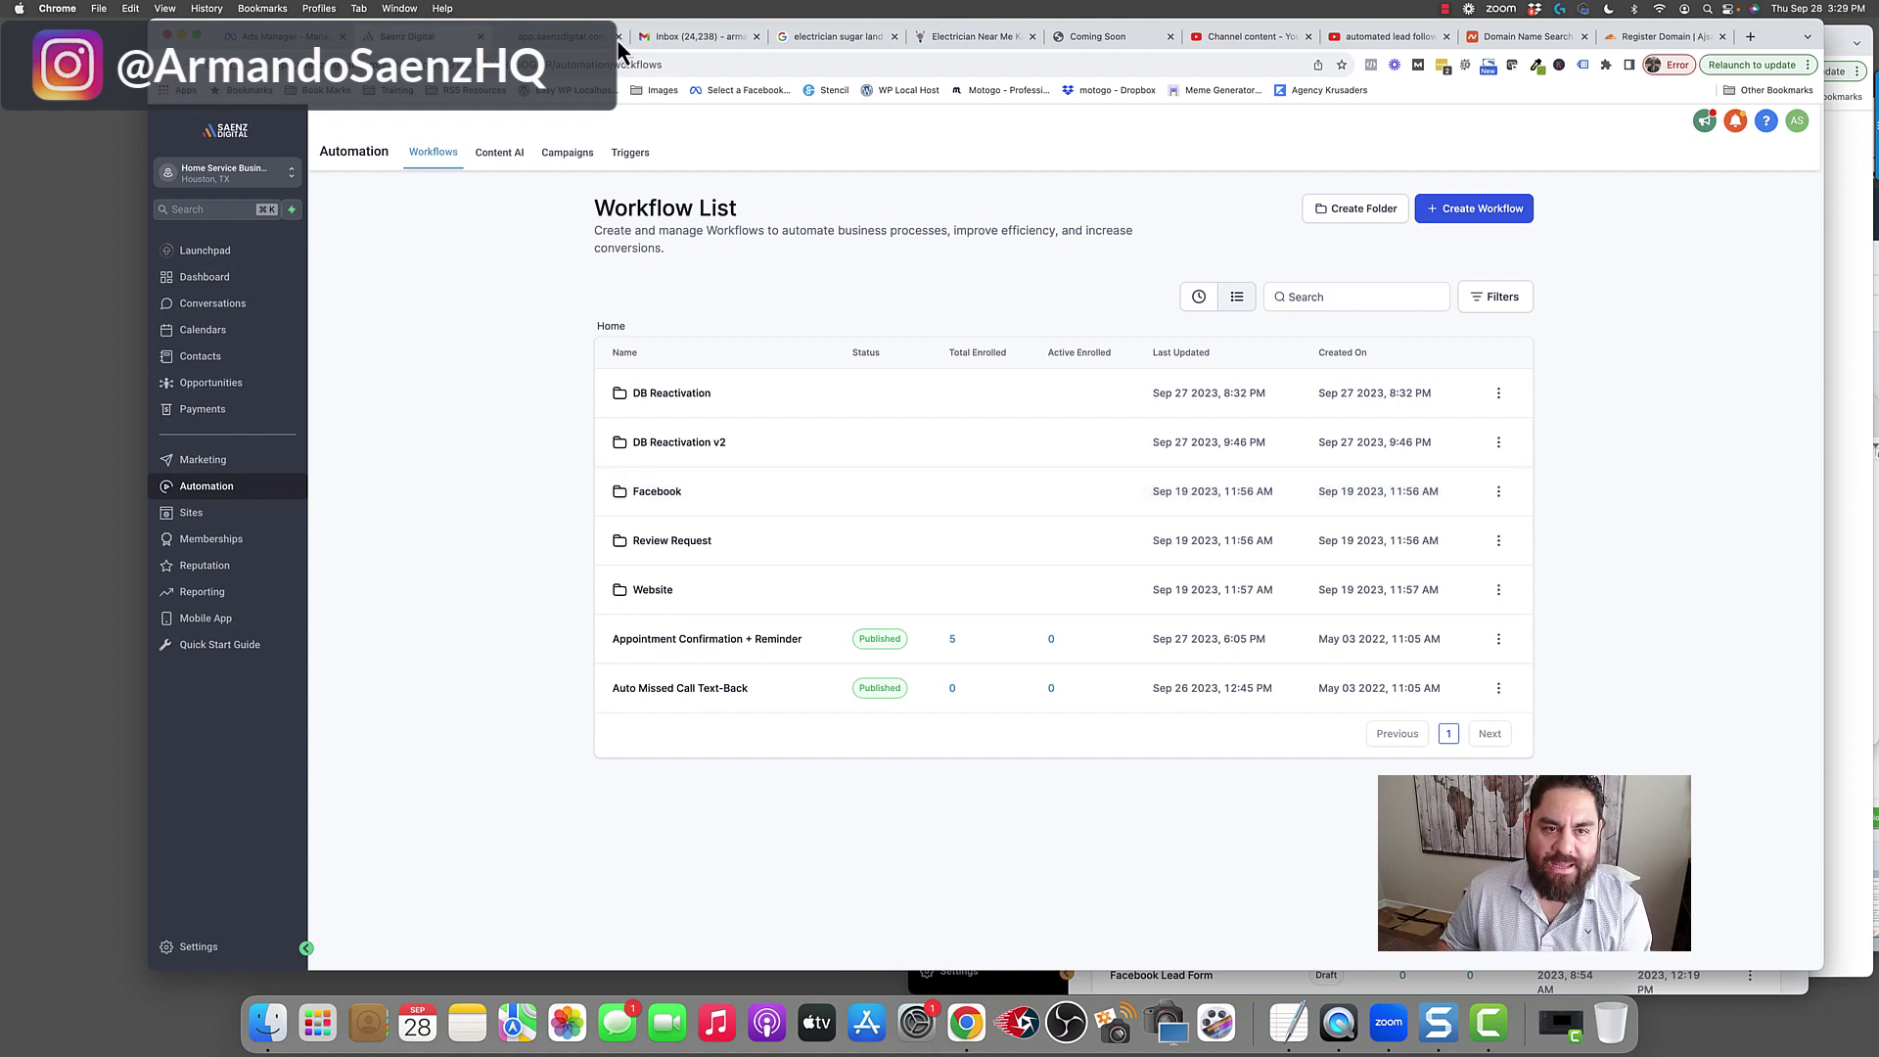
- Highlight the Beekman estimate form fields, then open the Website folder in HighLevel's workflow list
key(super+6)
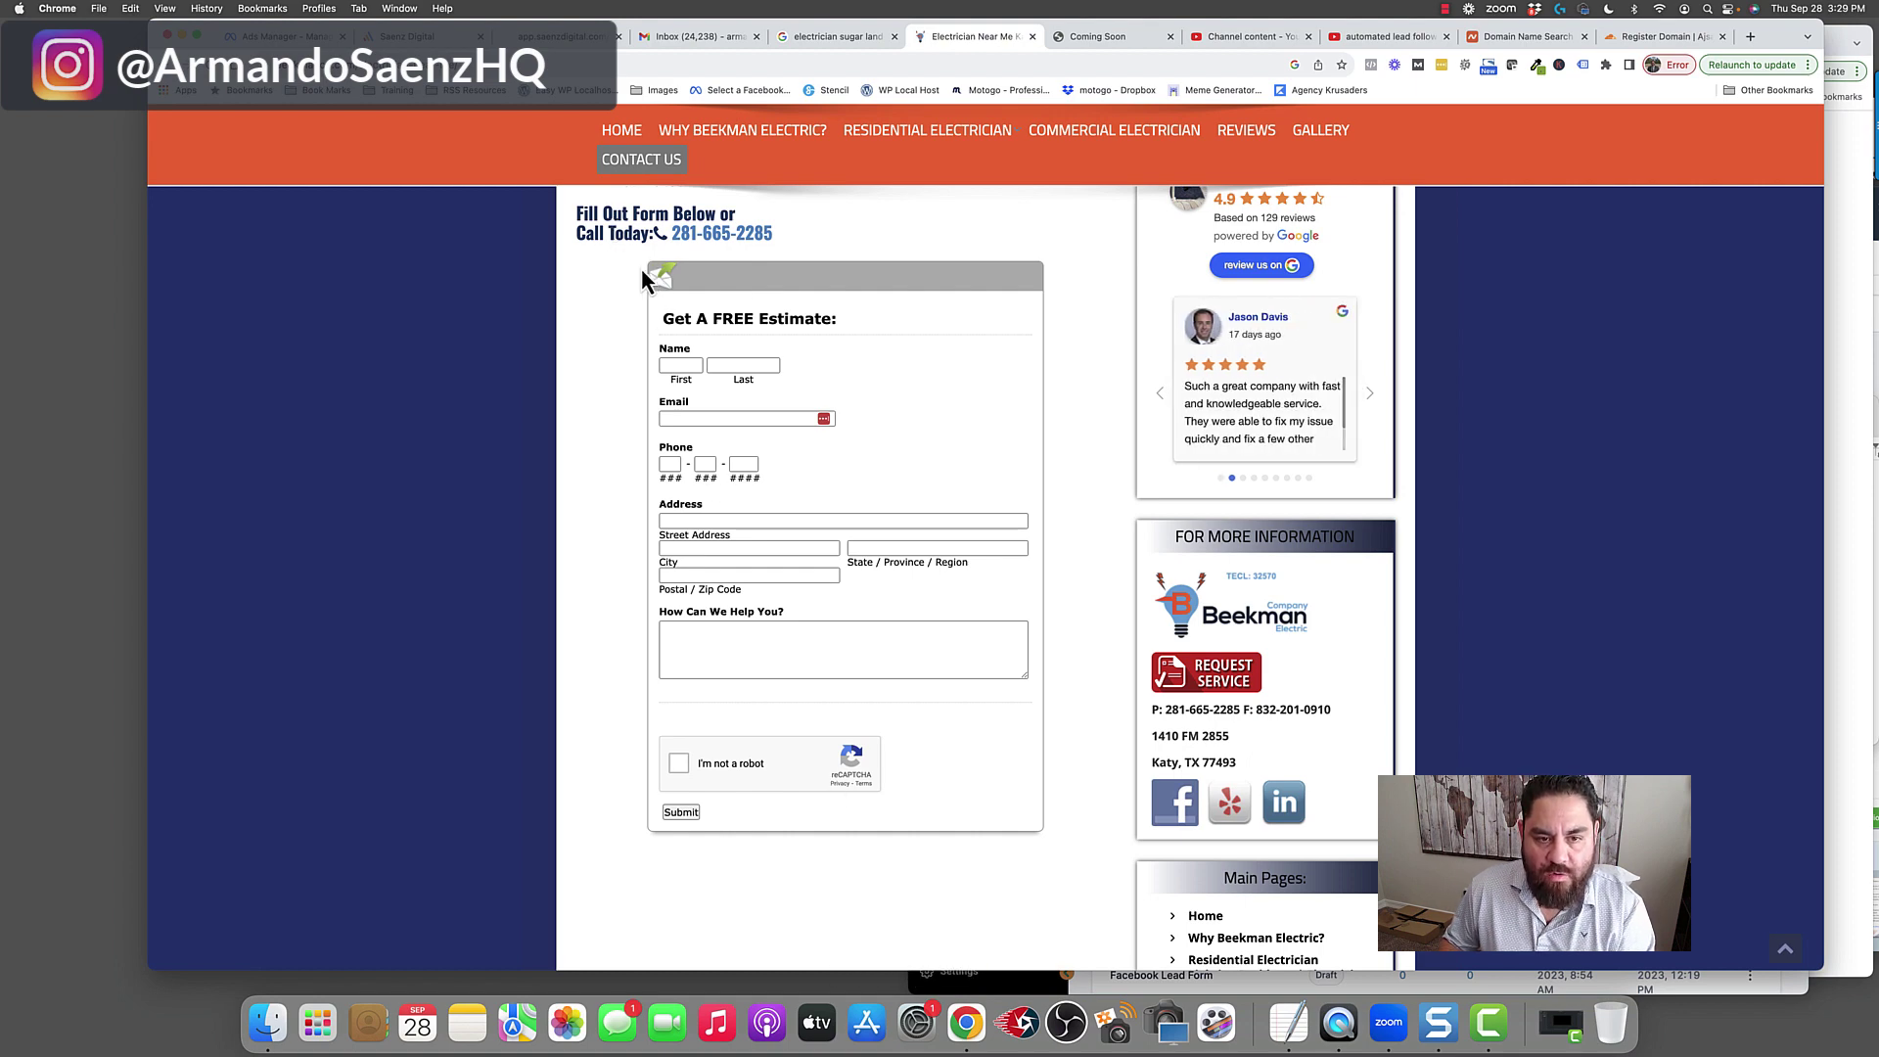
drag(656, 311, 936, 777)
click(566, 36)
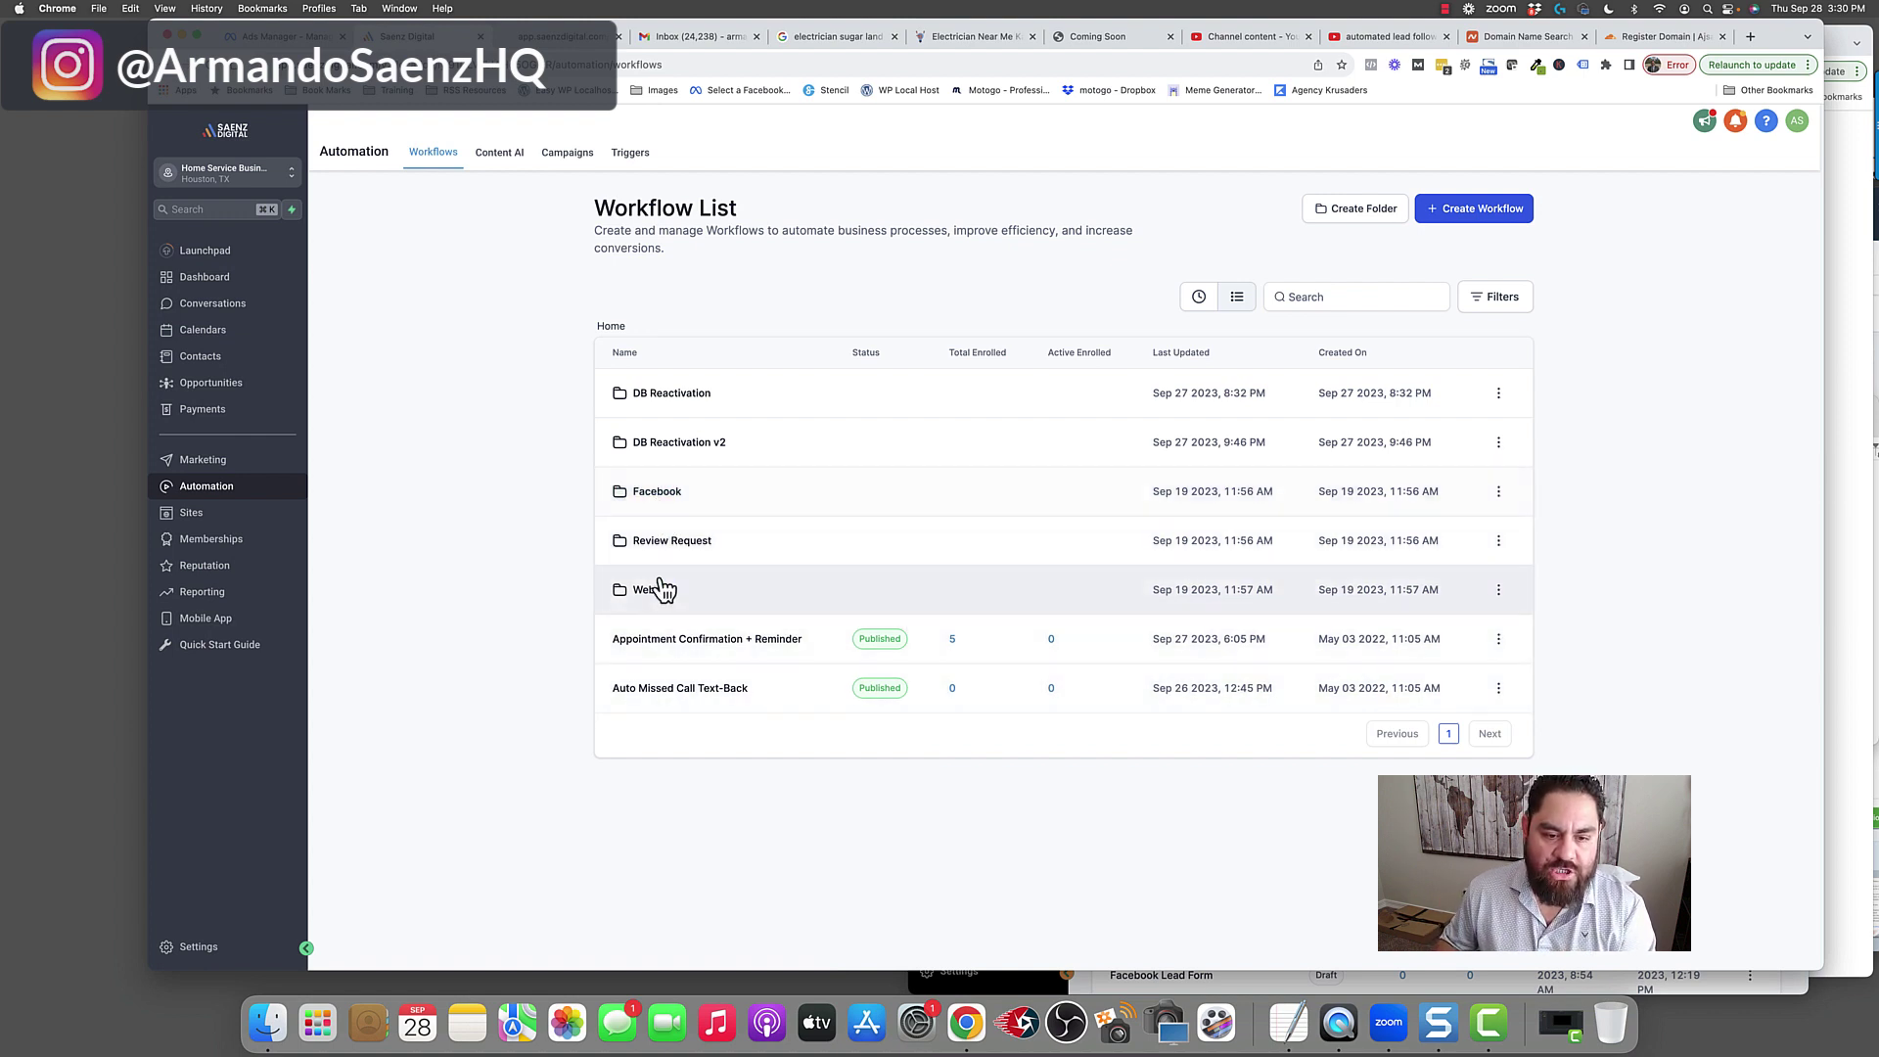
click(658, 592)
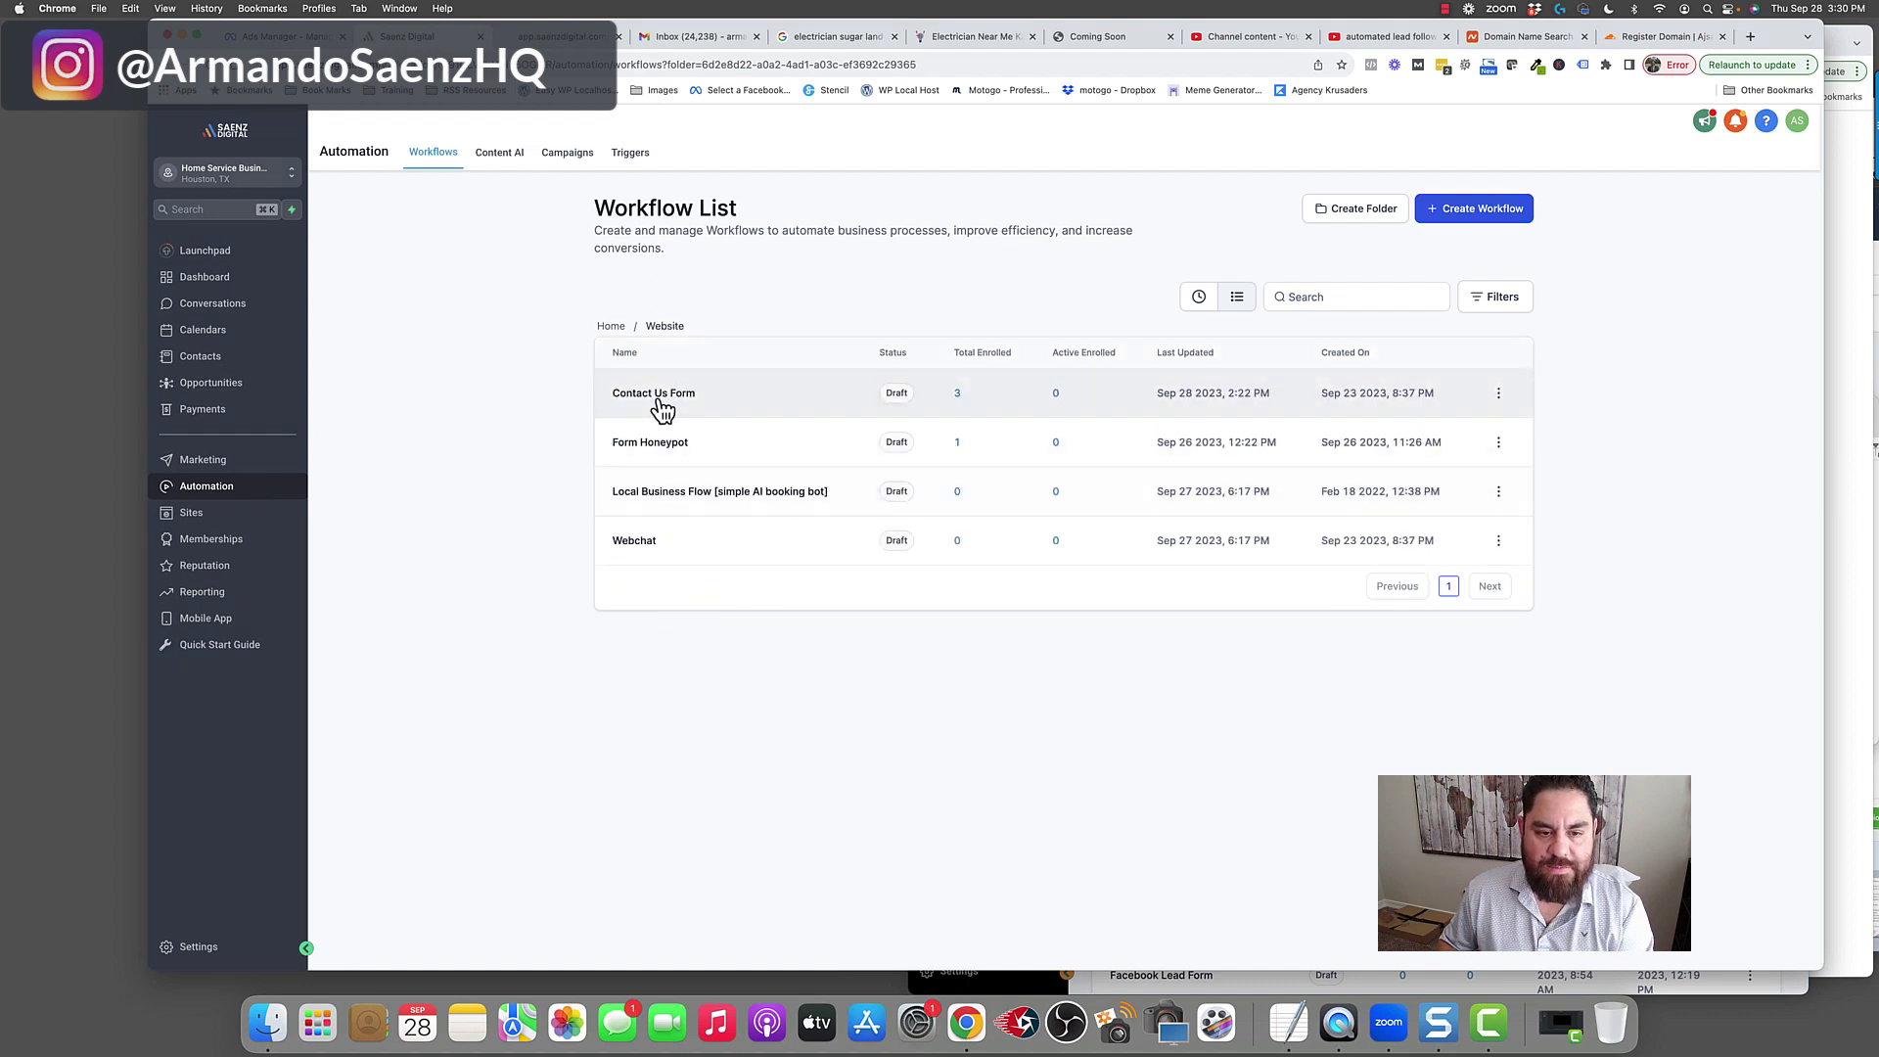
- Open the Contact Us Form workflow and inspect its form-submitted trigger settings without changes
click(655, 395)
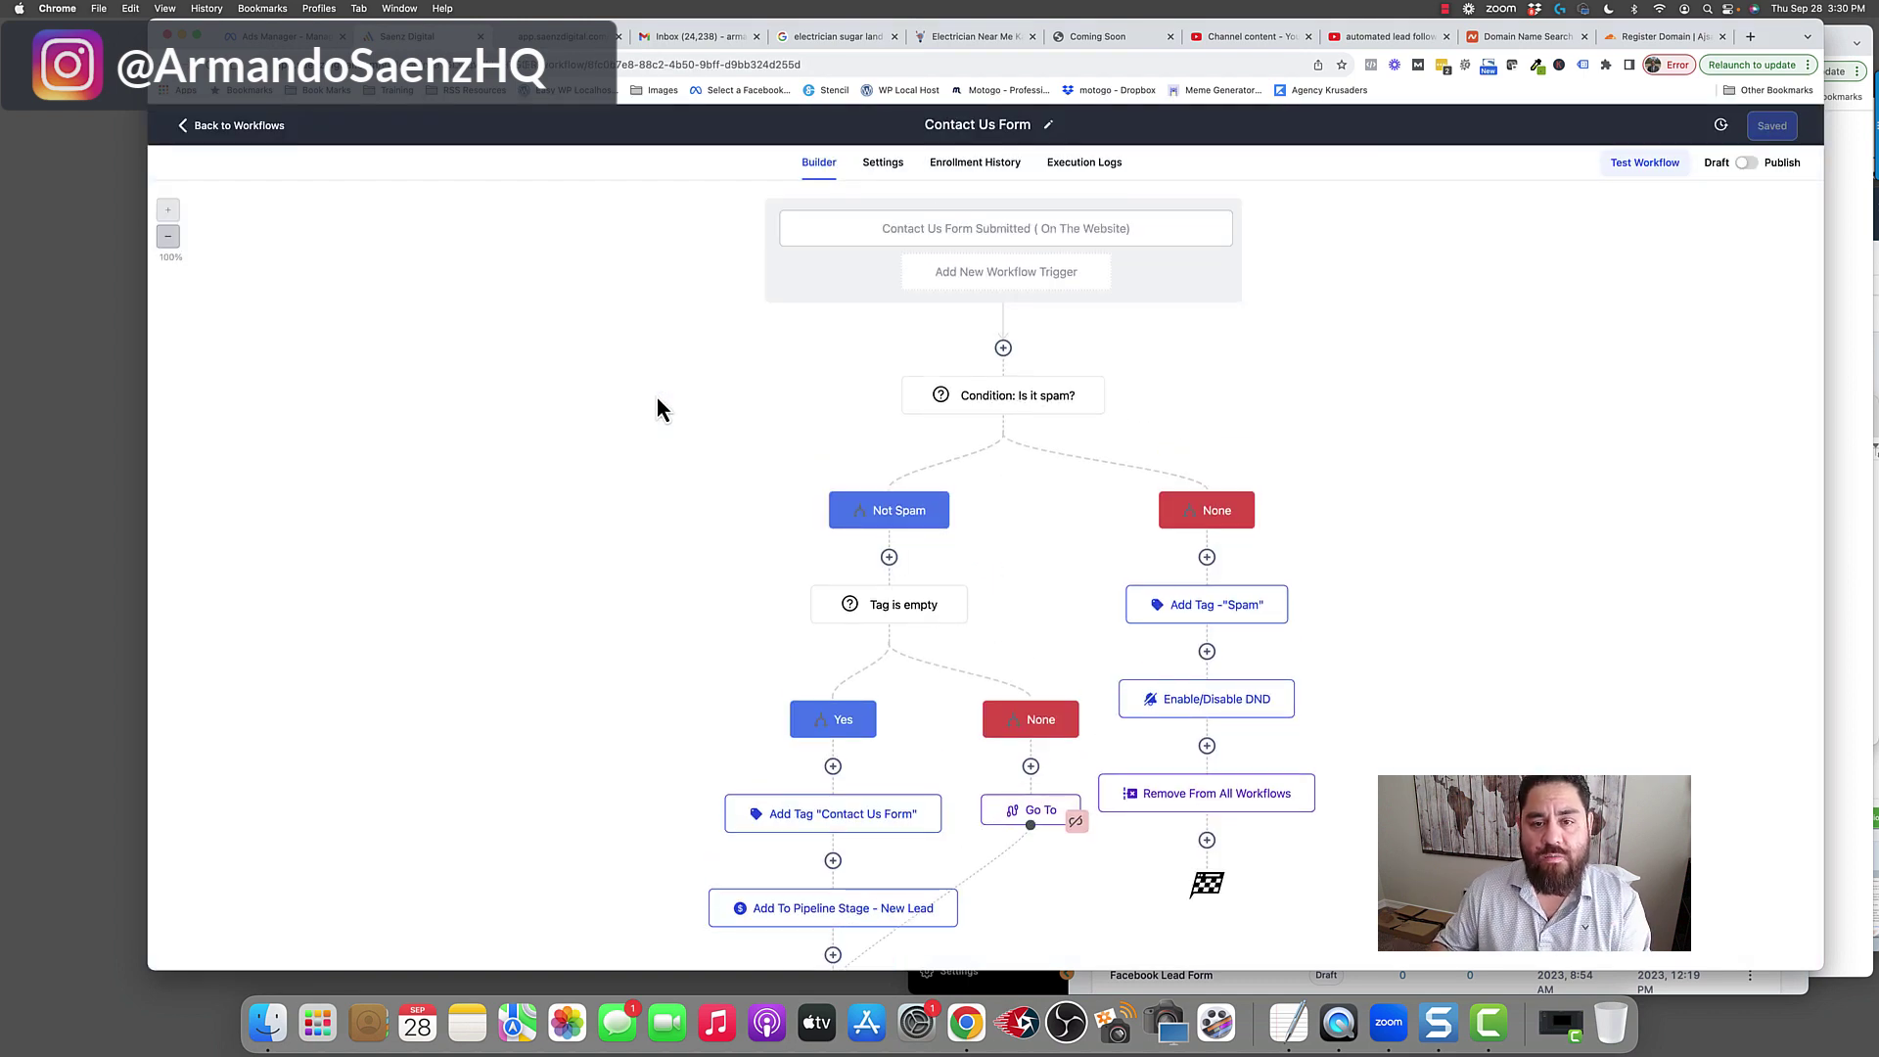
click(984, 235)
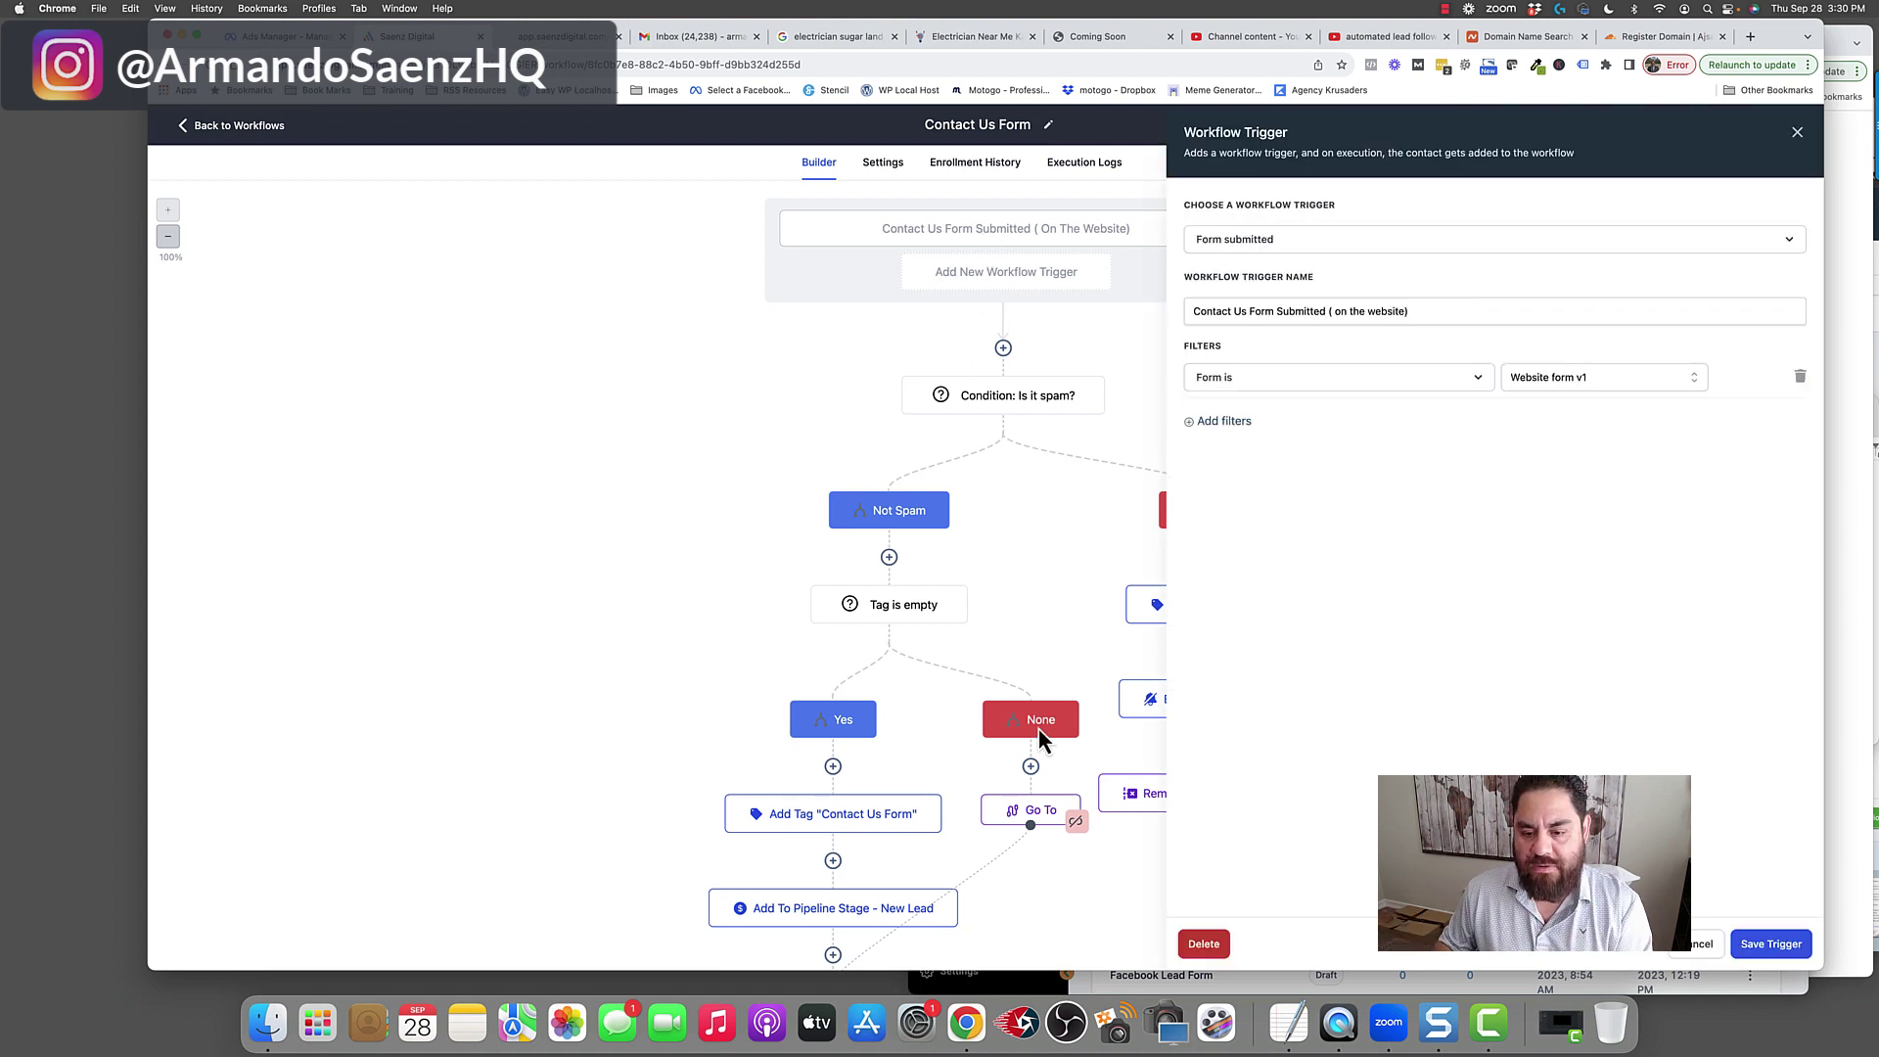
key(super+6)
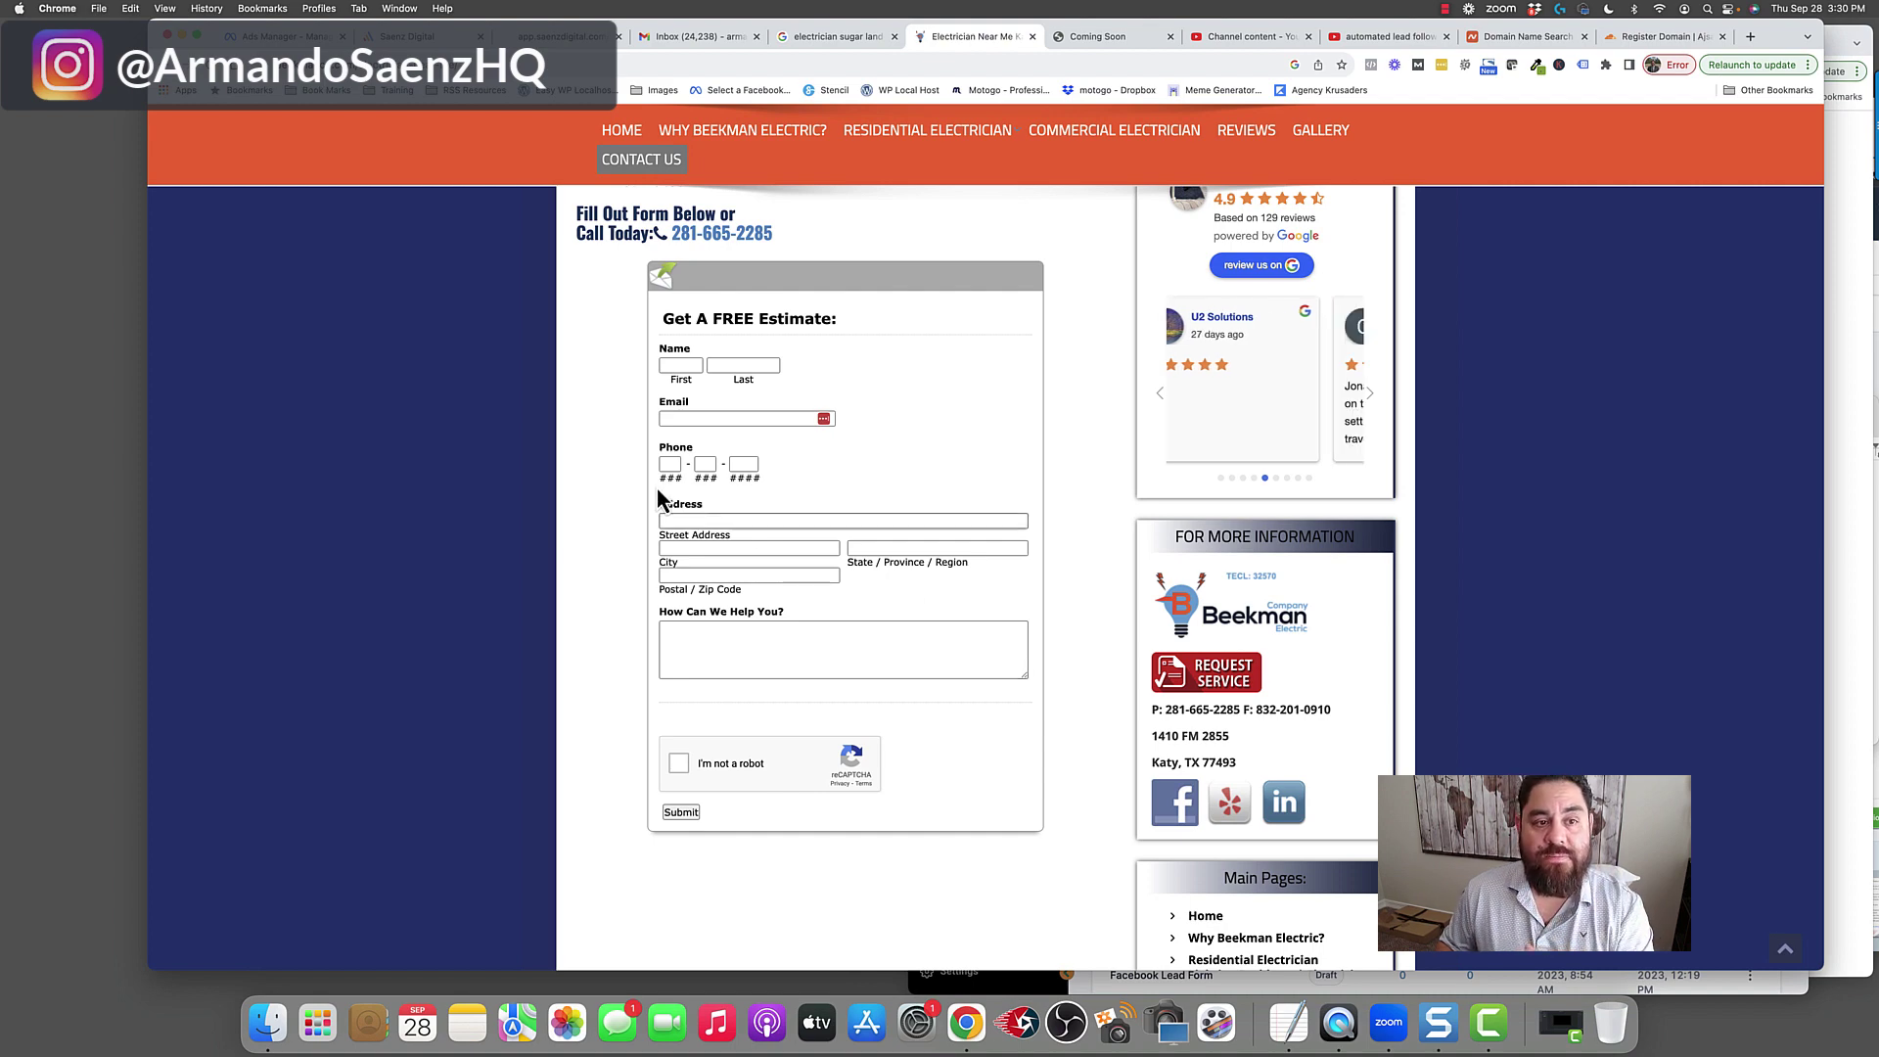
key(super+3)
click(1016, 237)
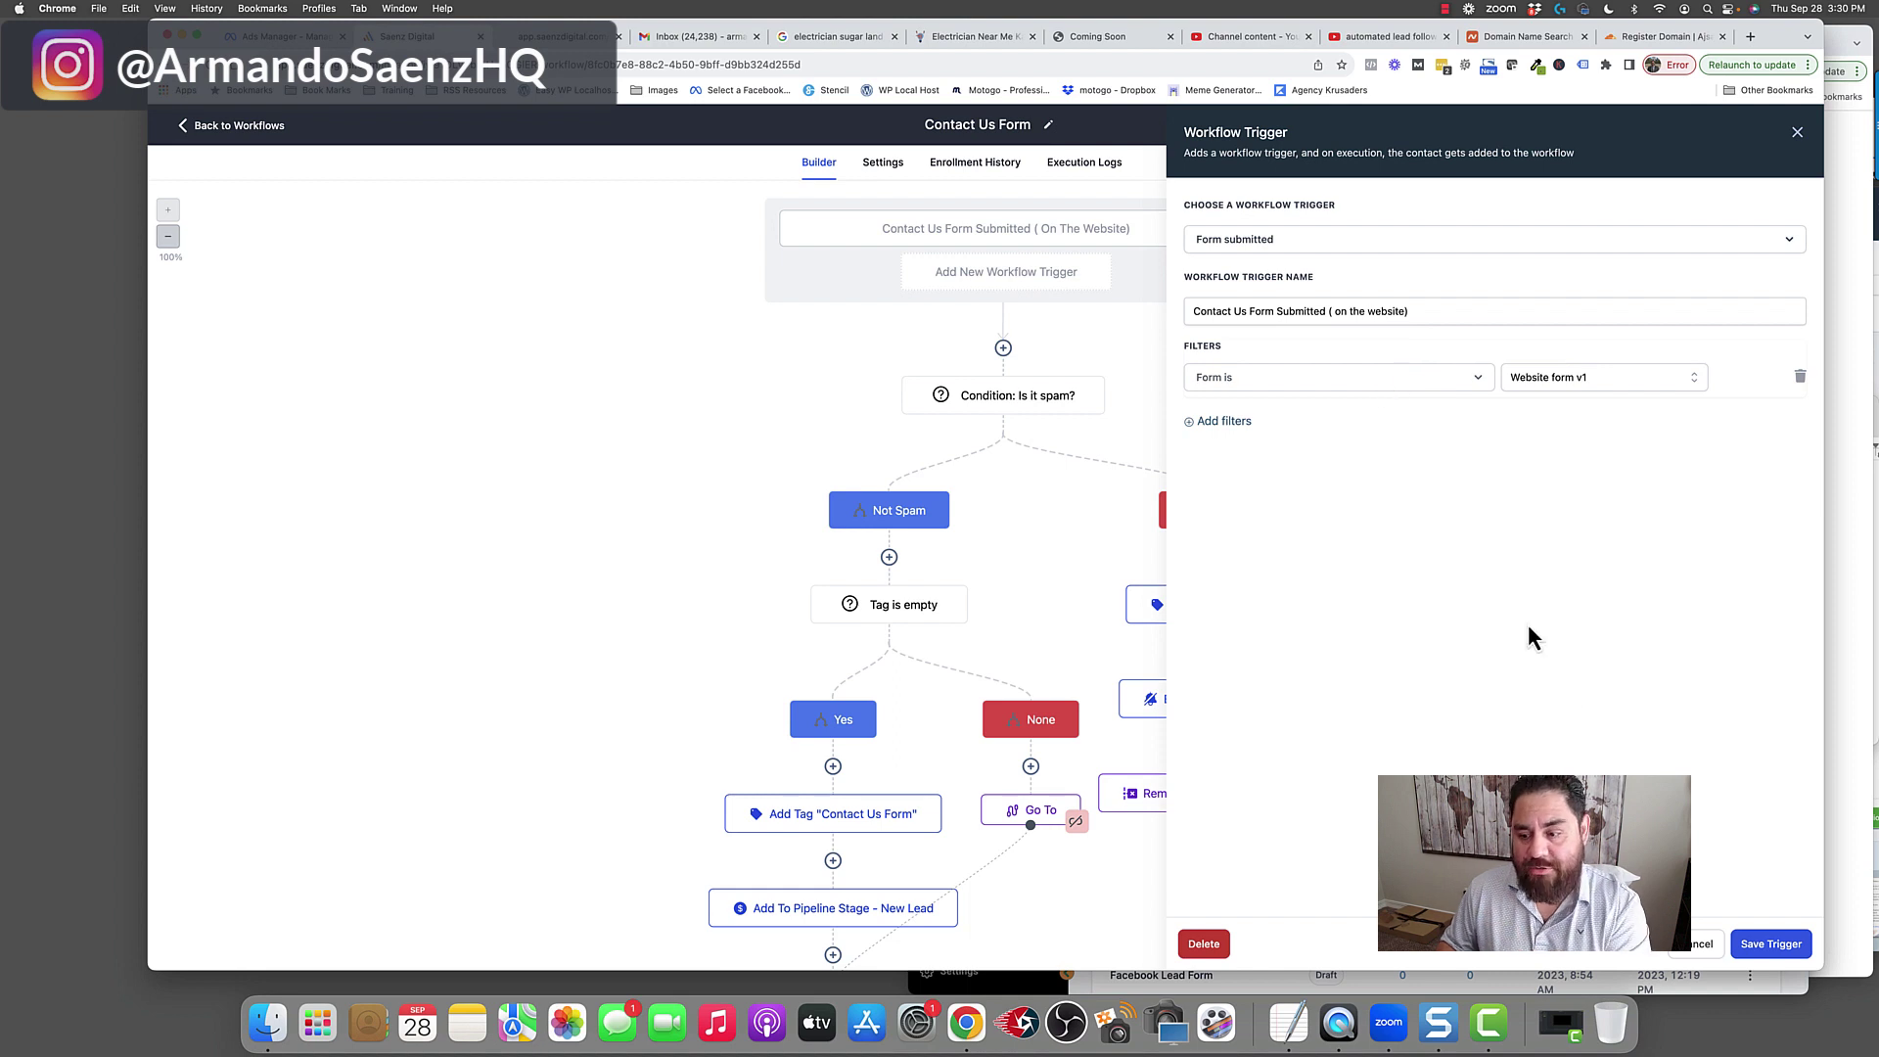
click(1700, 946)
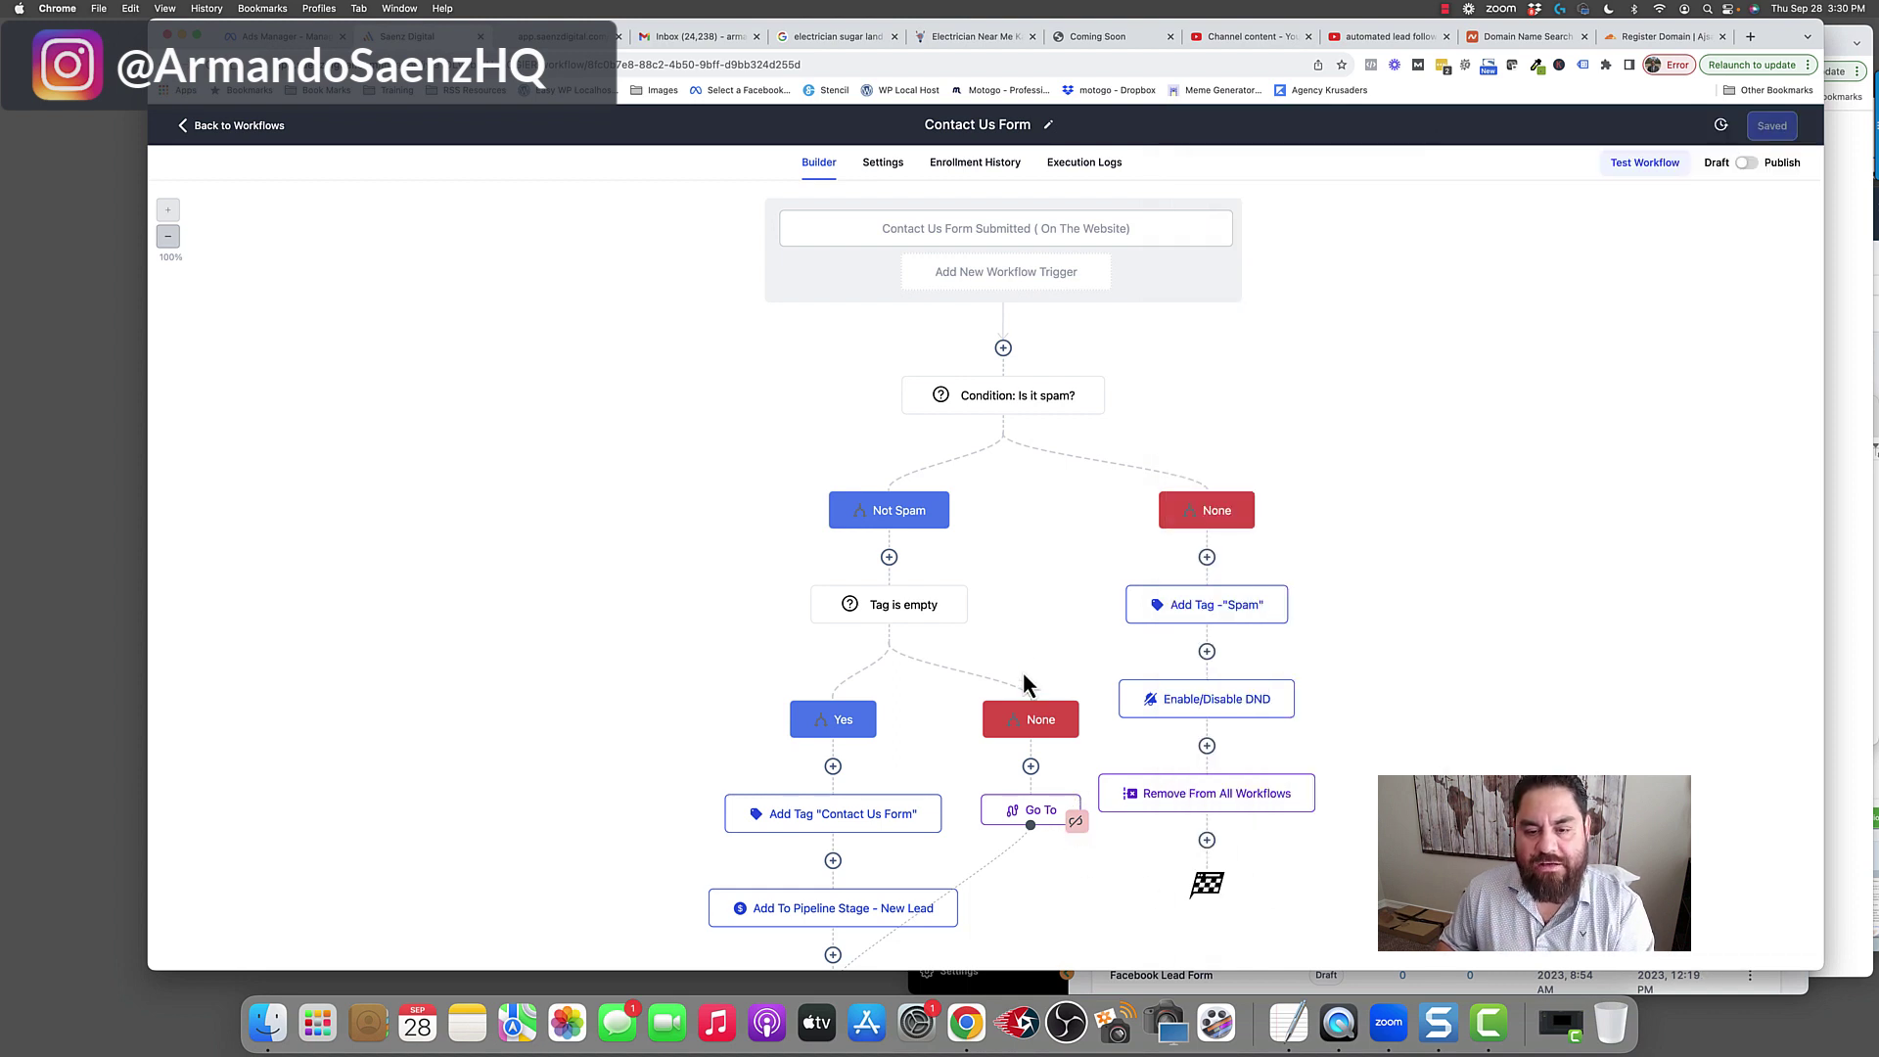
- Inspect the 'Is it spam?' condition, then scroll down through the tagging, pipeline and removal branches
scroll(1021, 522, down, 2)
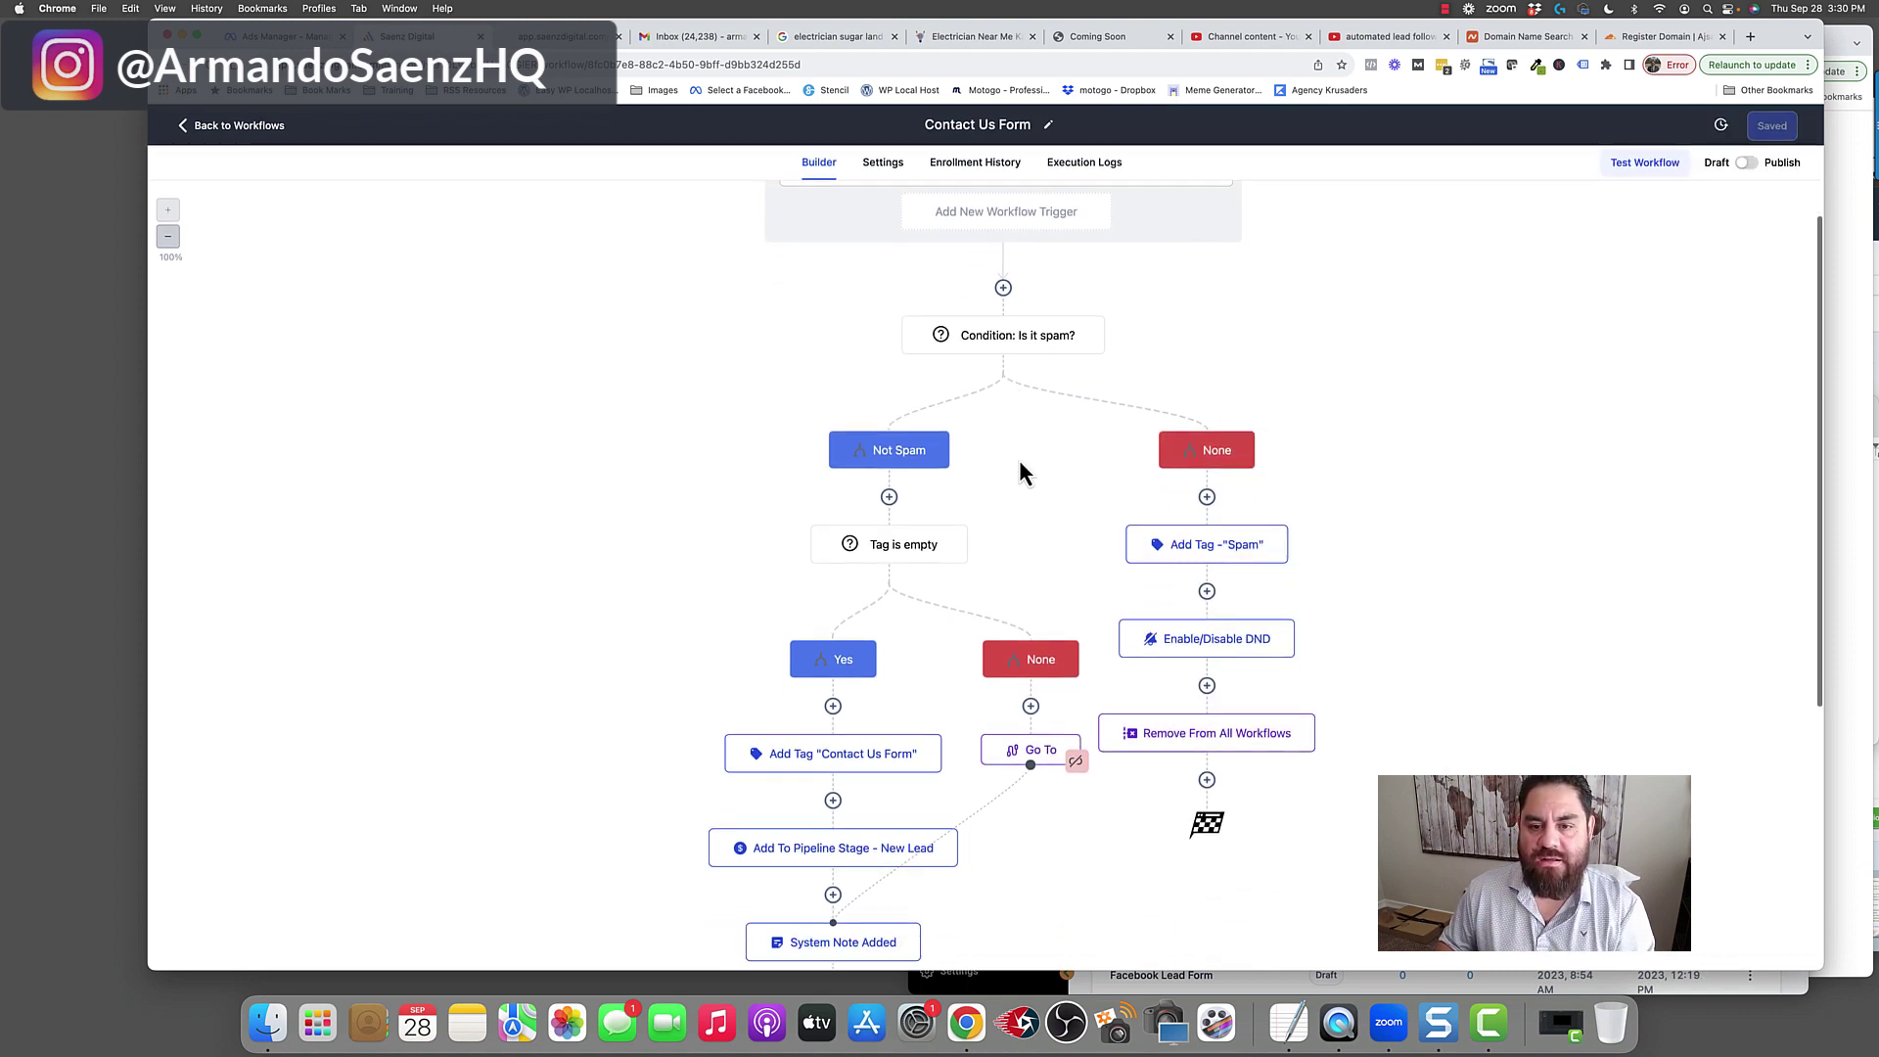
click(1014, 348)
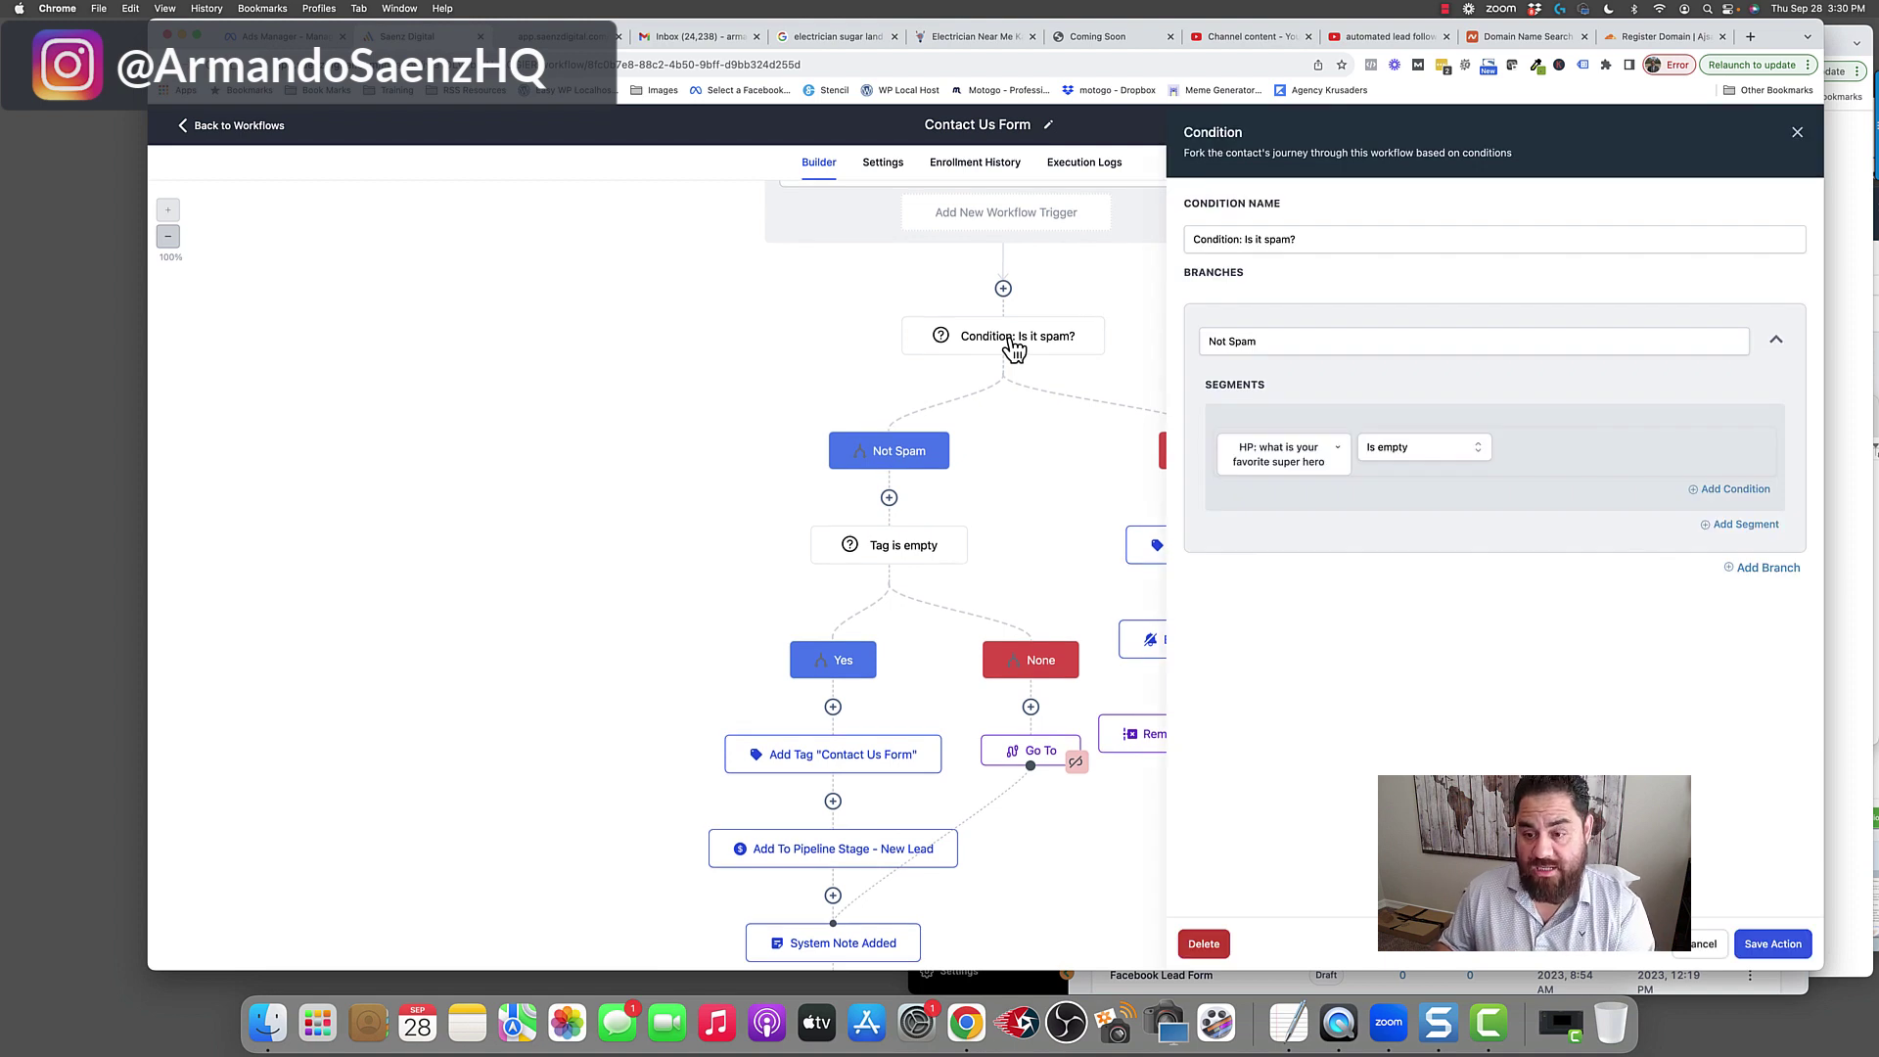
click(1772, 943)
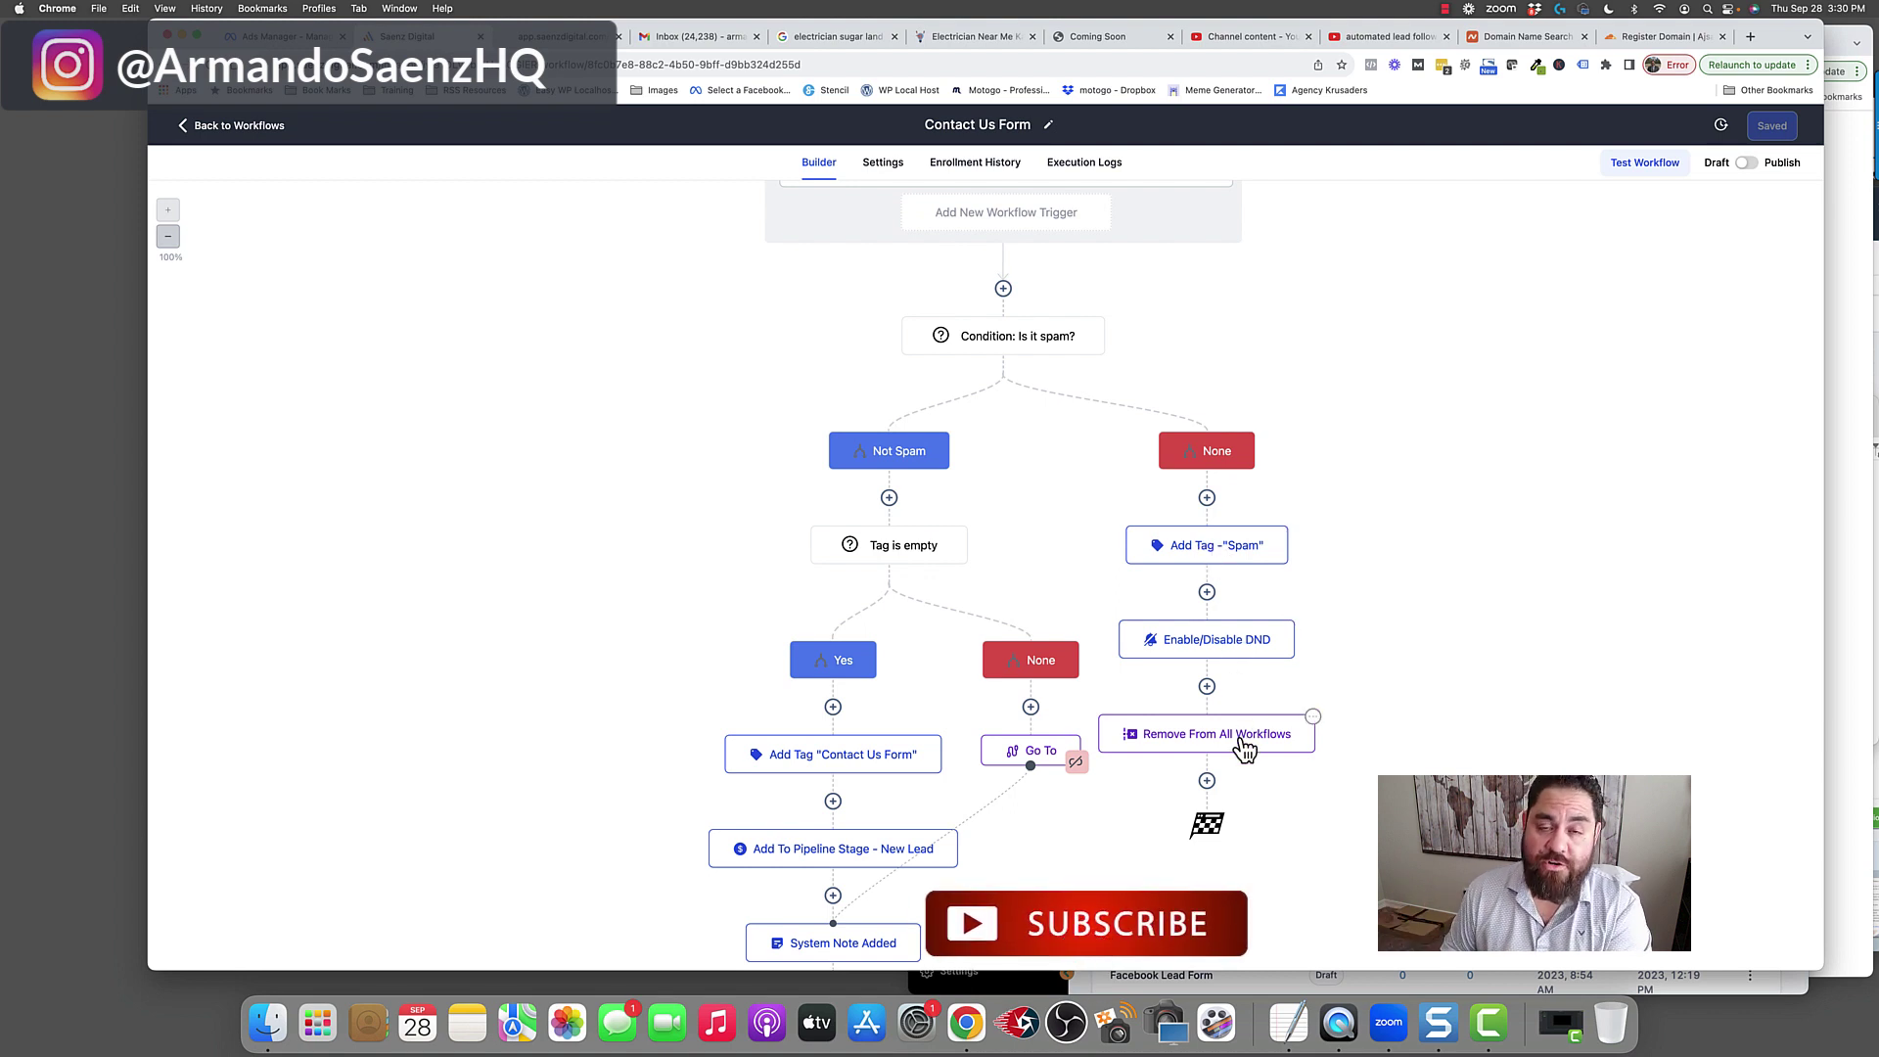
scroll(1120, 801, down, 2)
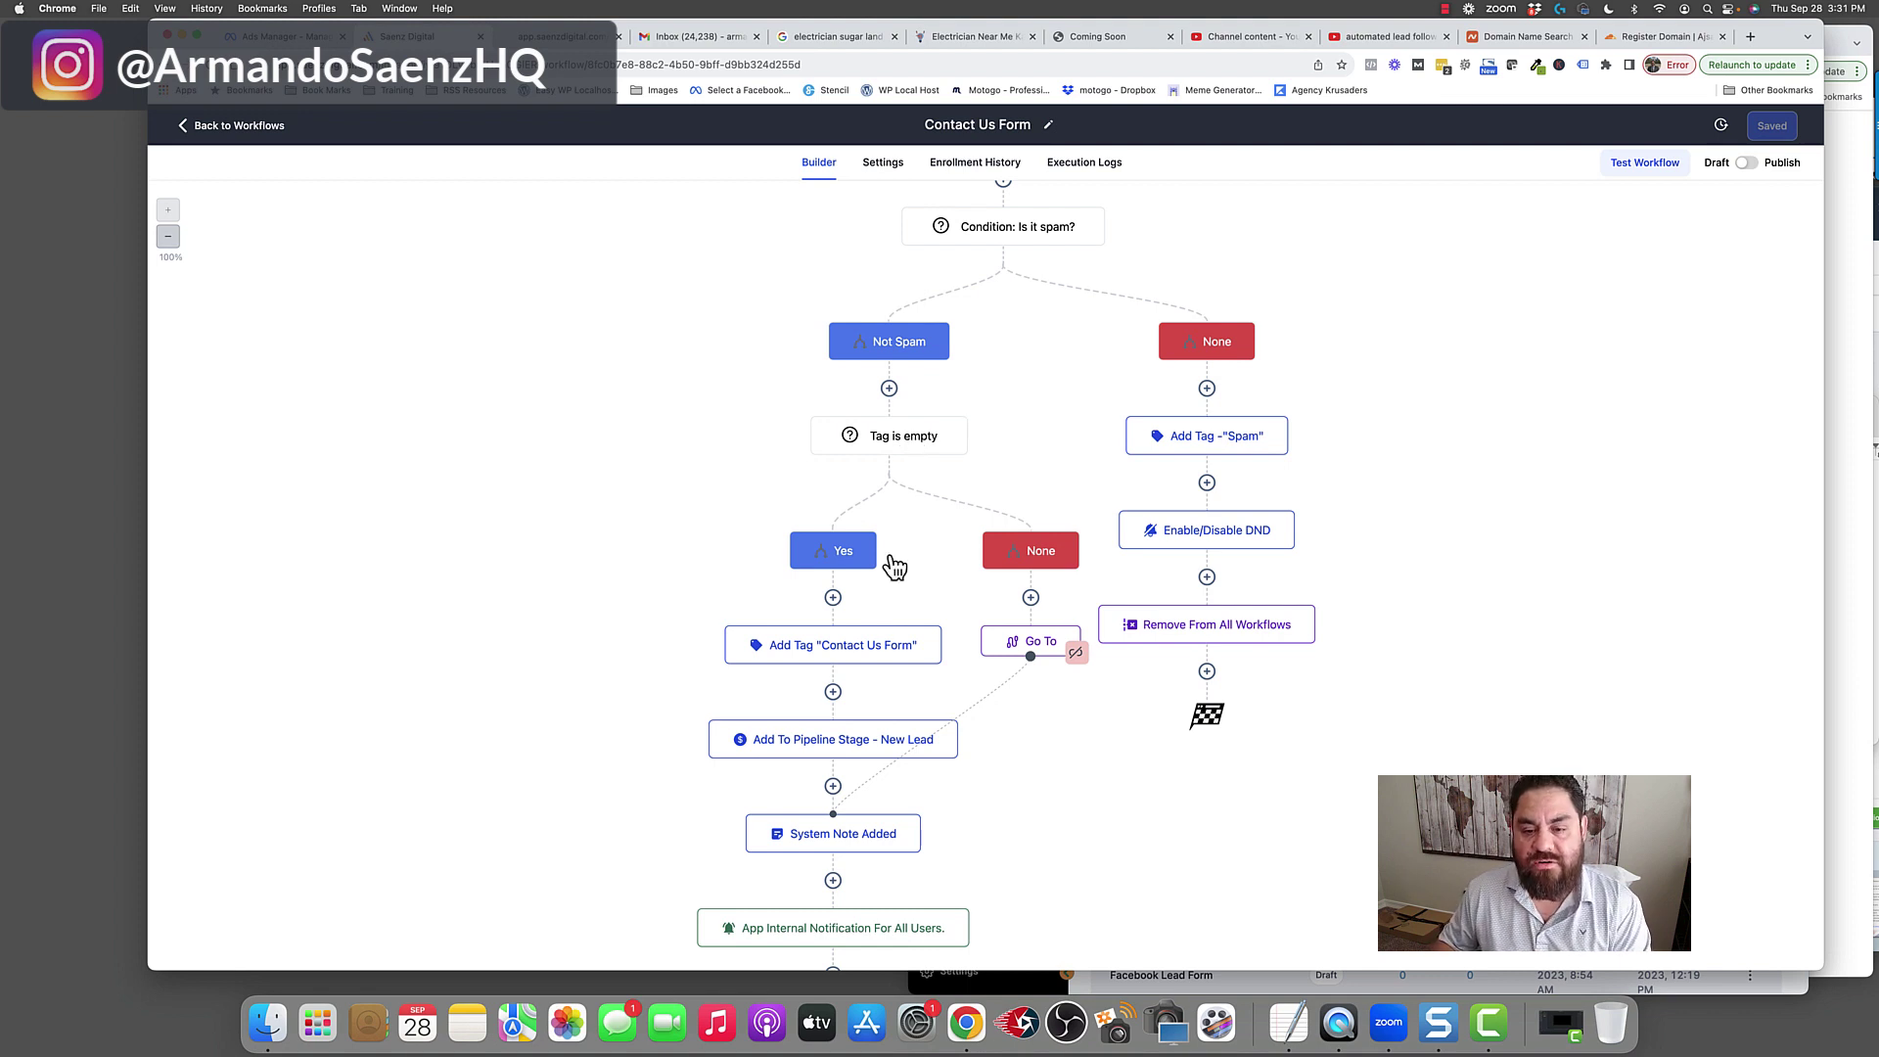
scroll(905, 724, down, 3)
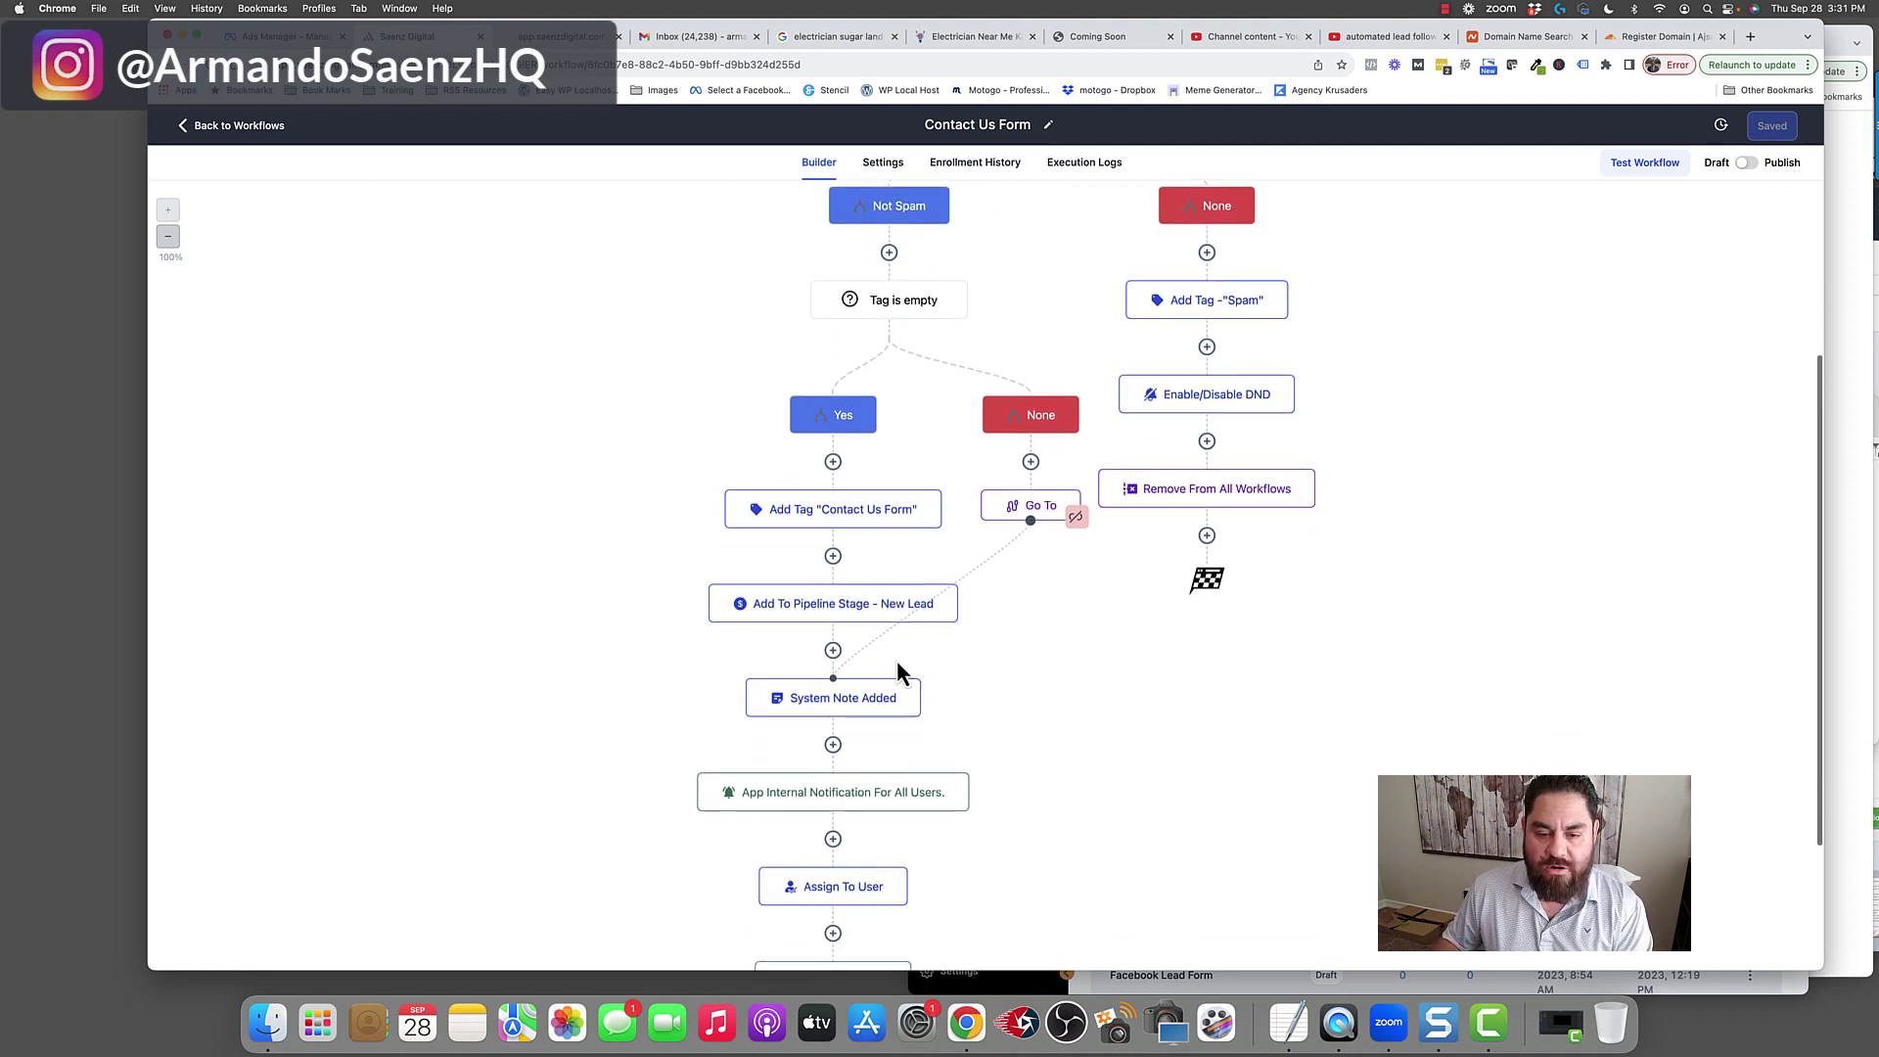
click(859, 703)
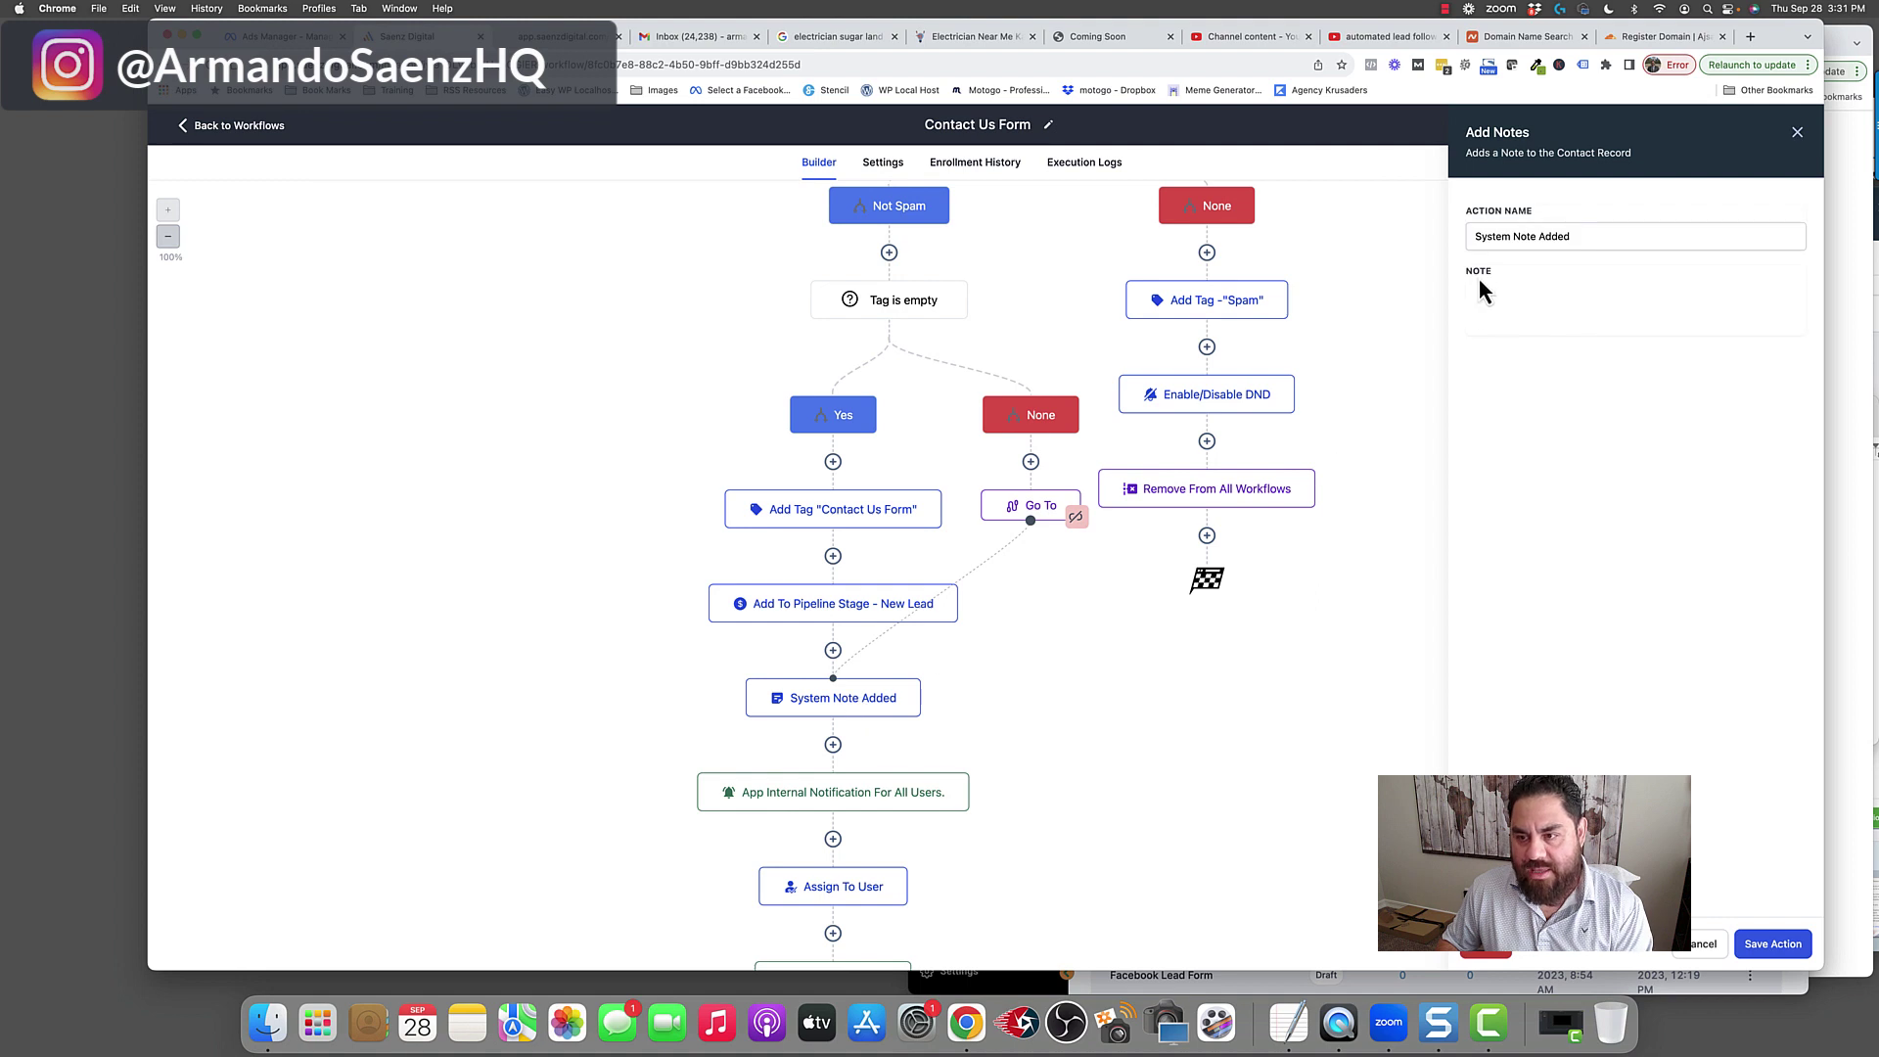
click(1493, 327)
text(Someone just filled out a contact form on our website.  Here's the information they submitted:  Name: {{contact.name}} Email: {{contact.email}} Phone: {{contact.phone}} Project notes: {{contact.project_notes}} *add other fields)
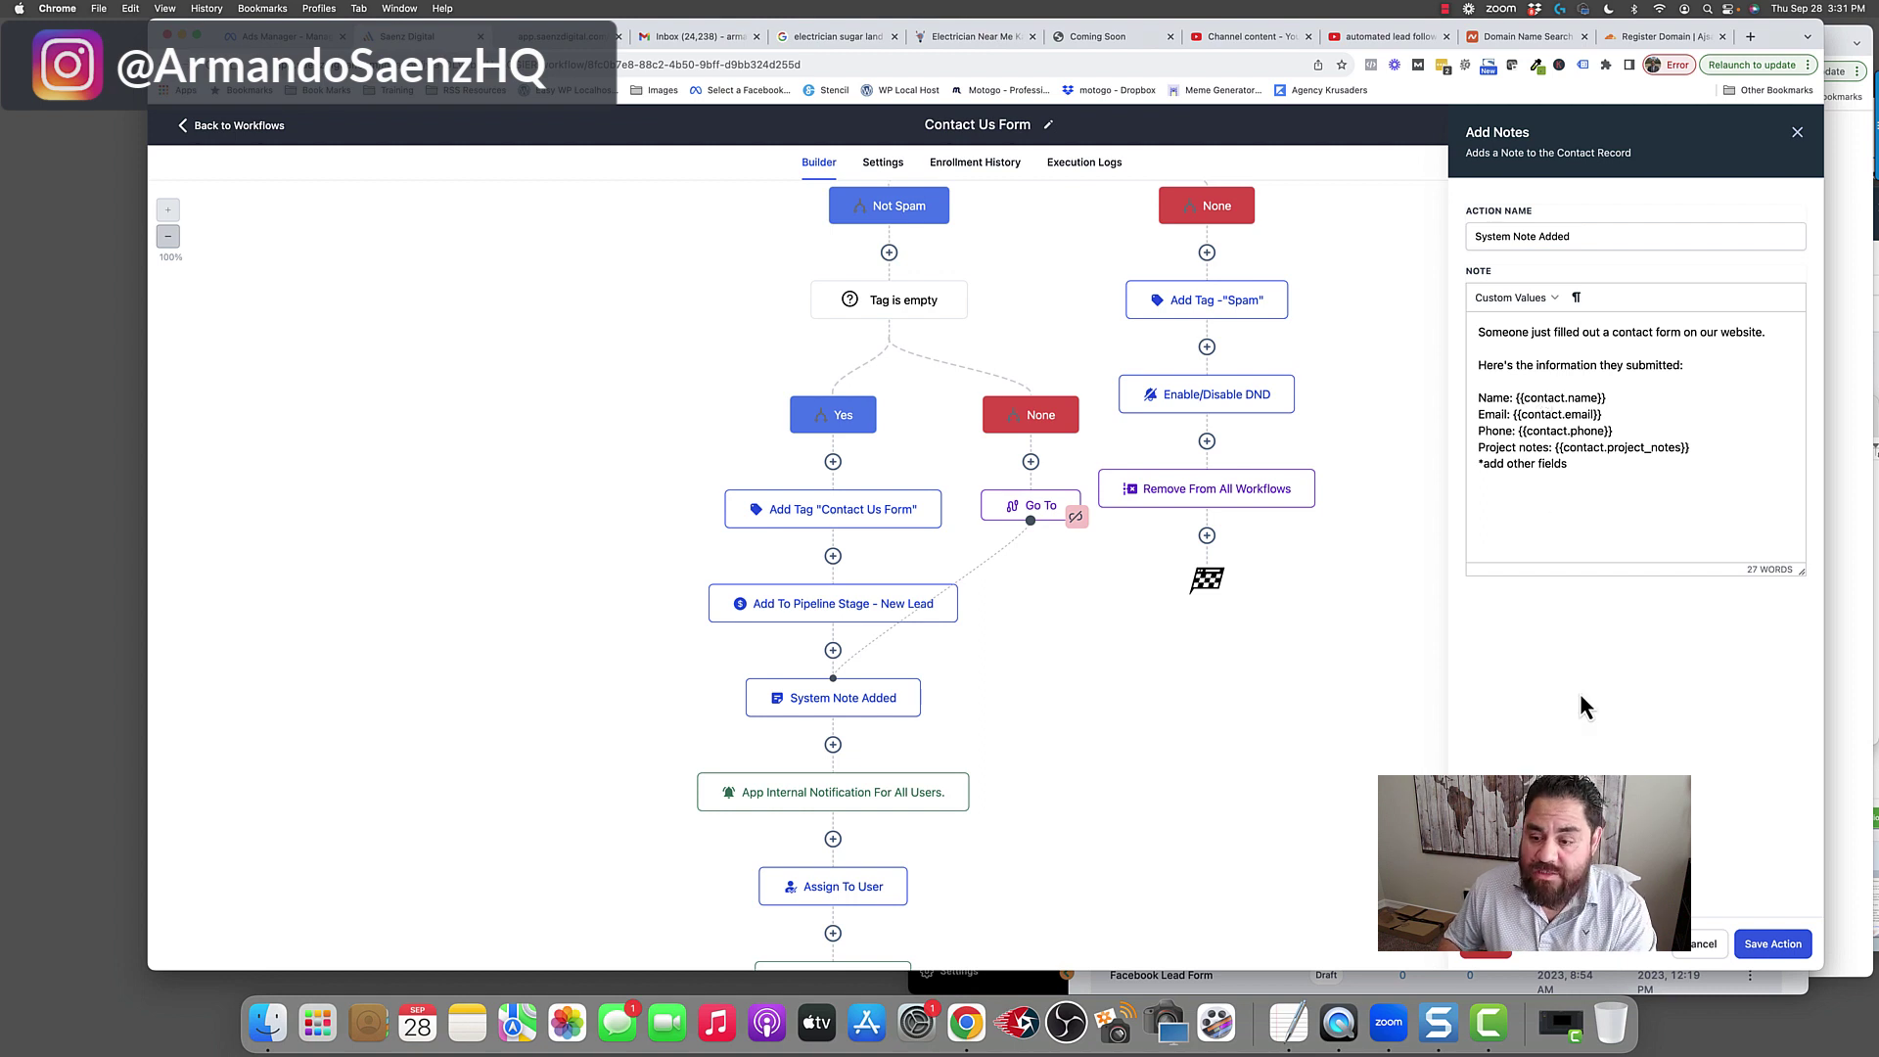
click(1703, 945)
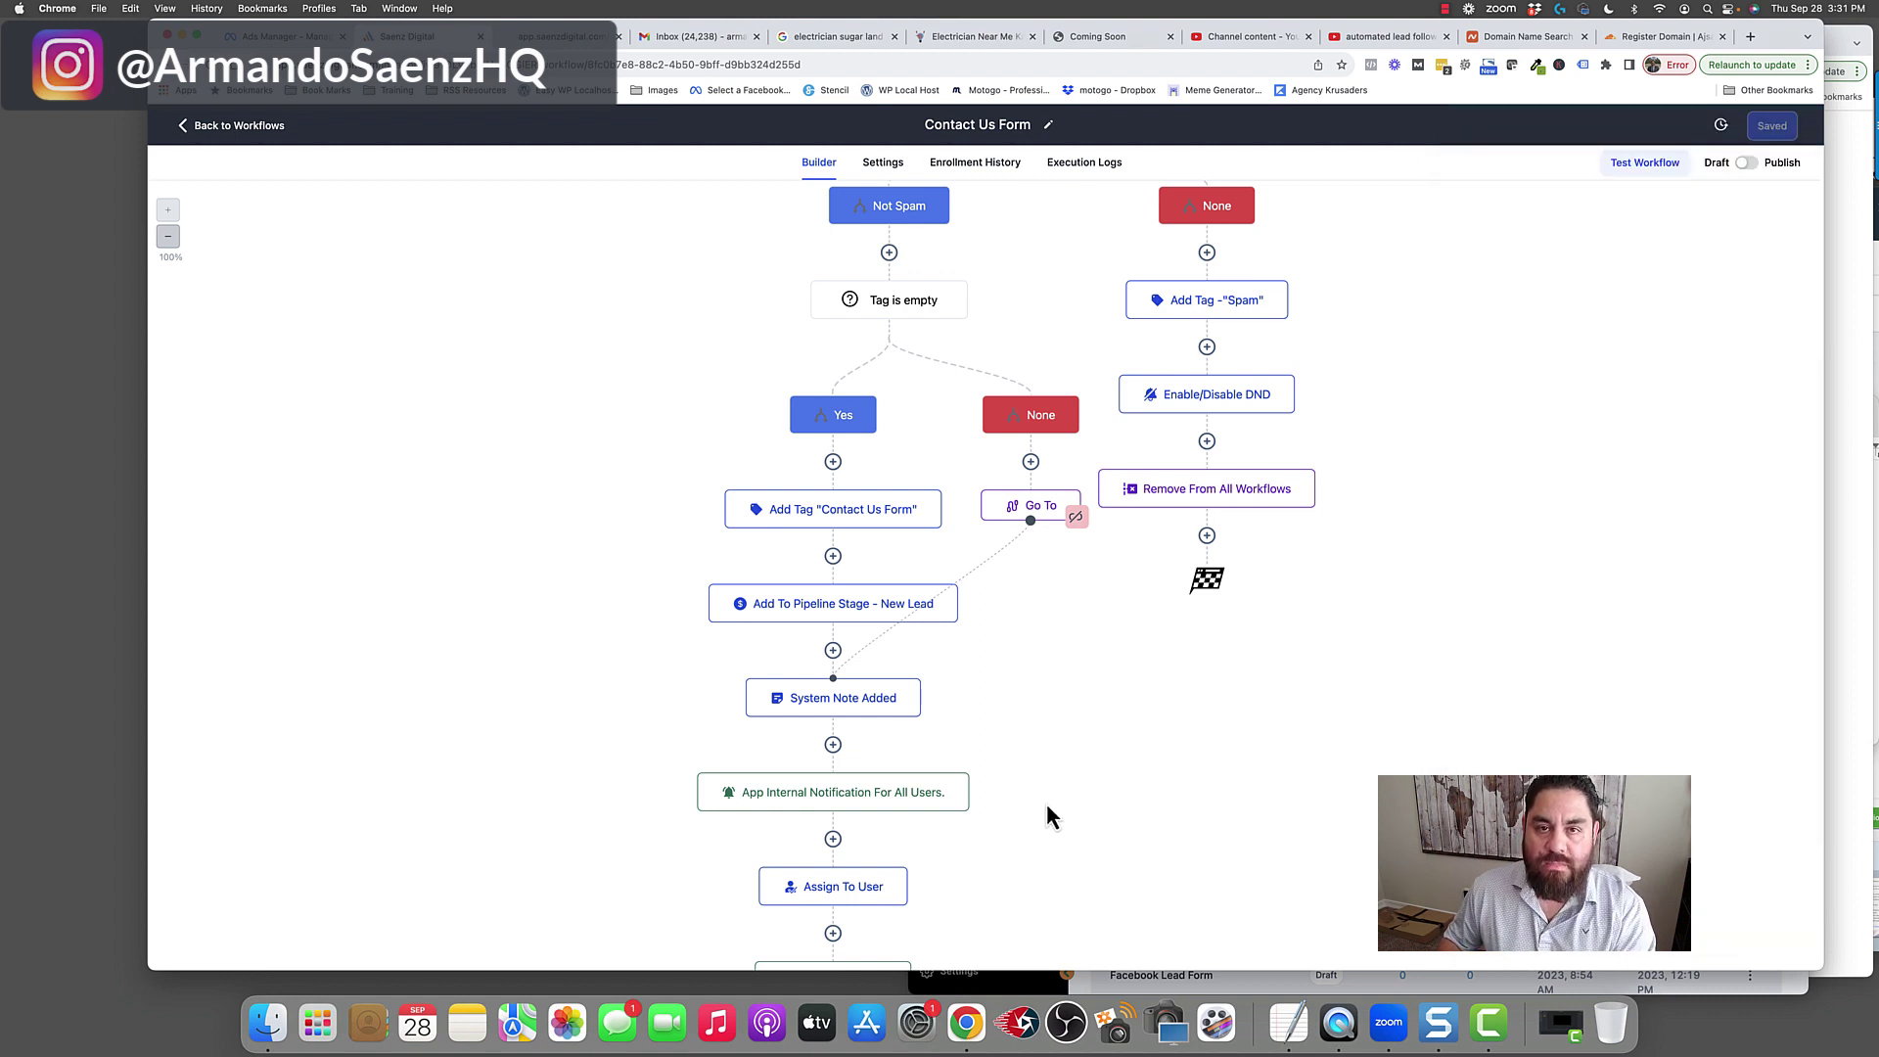
scroll(960, 809, down, 3)
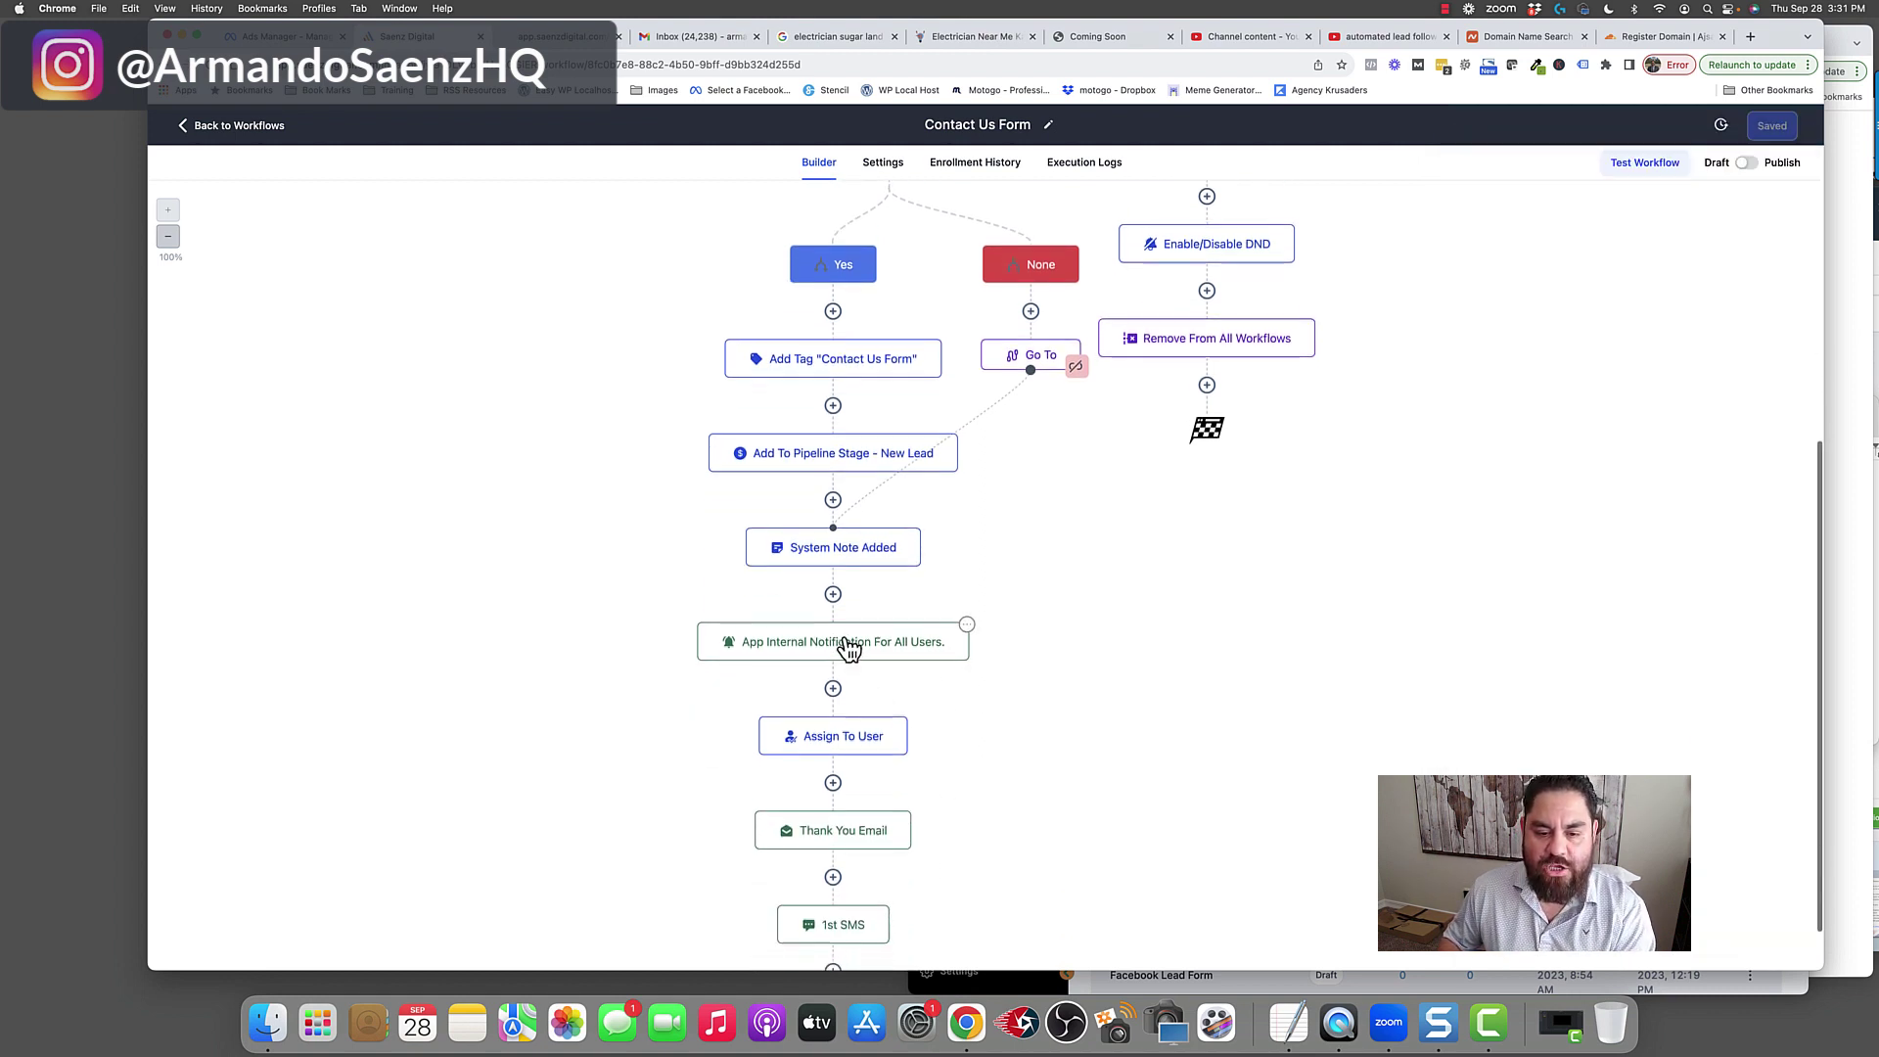
click(847, 644)
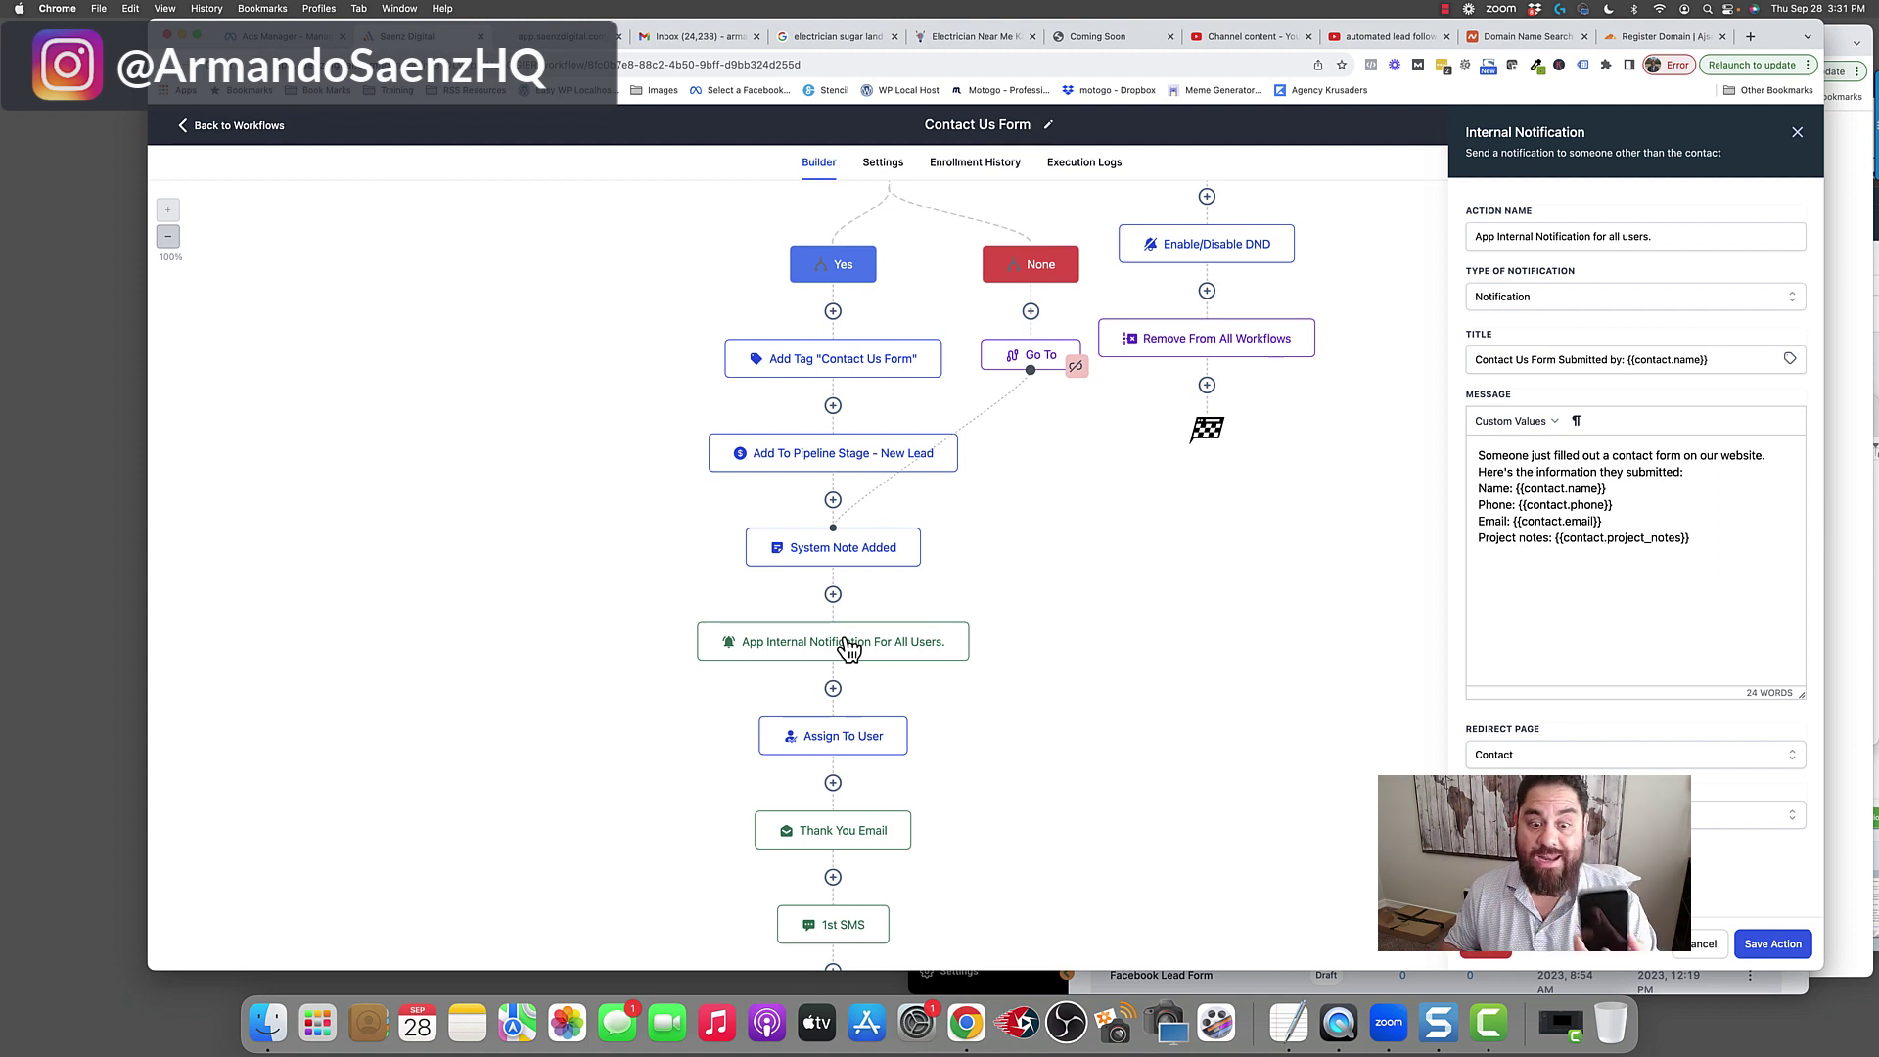
click(906, 595)
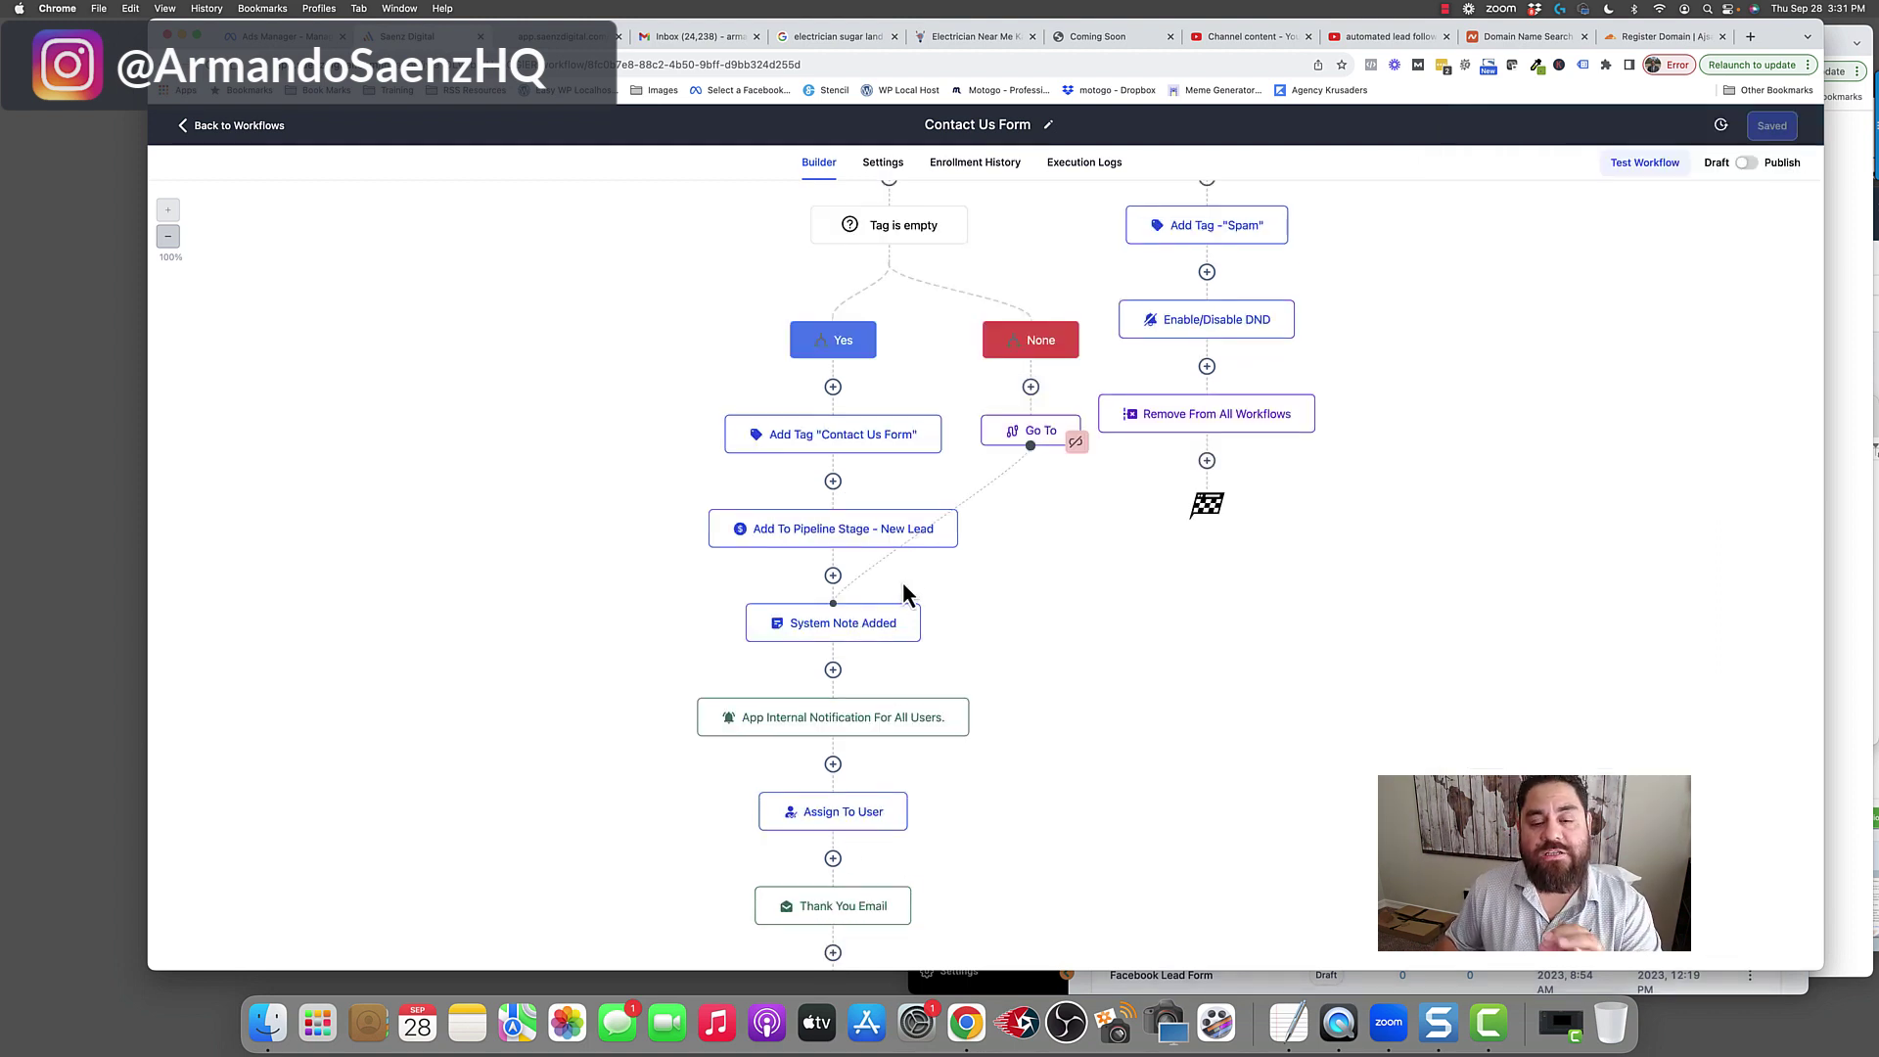
click(850, 536)
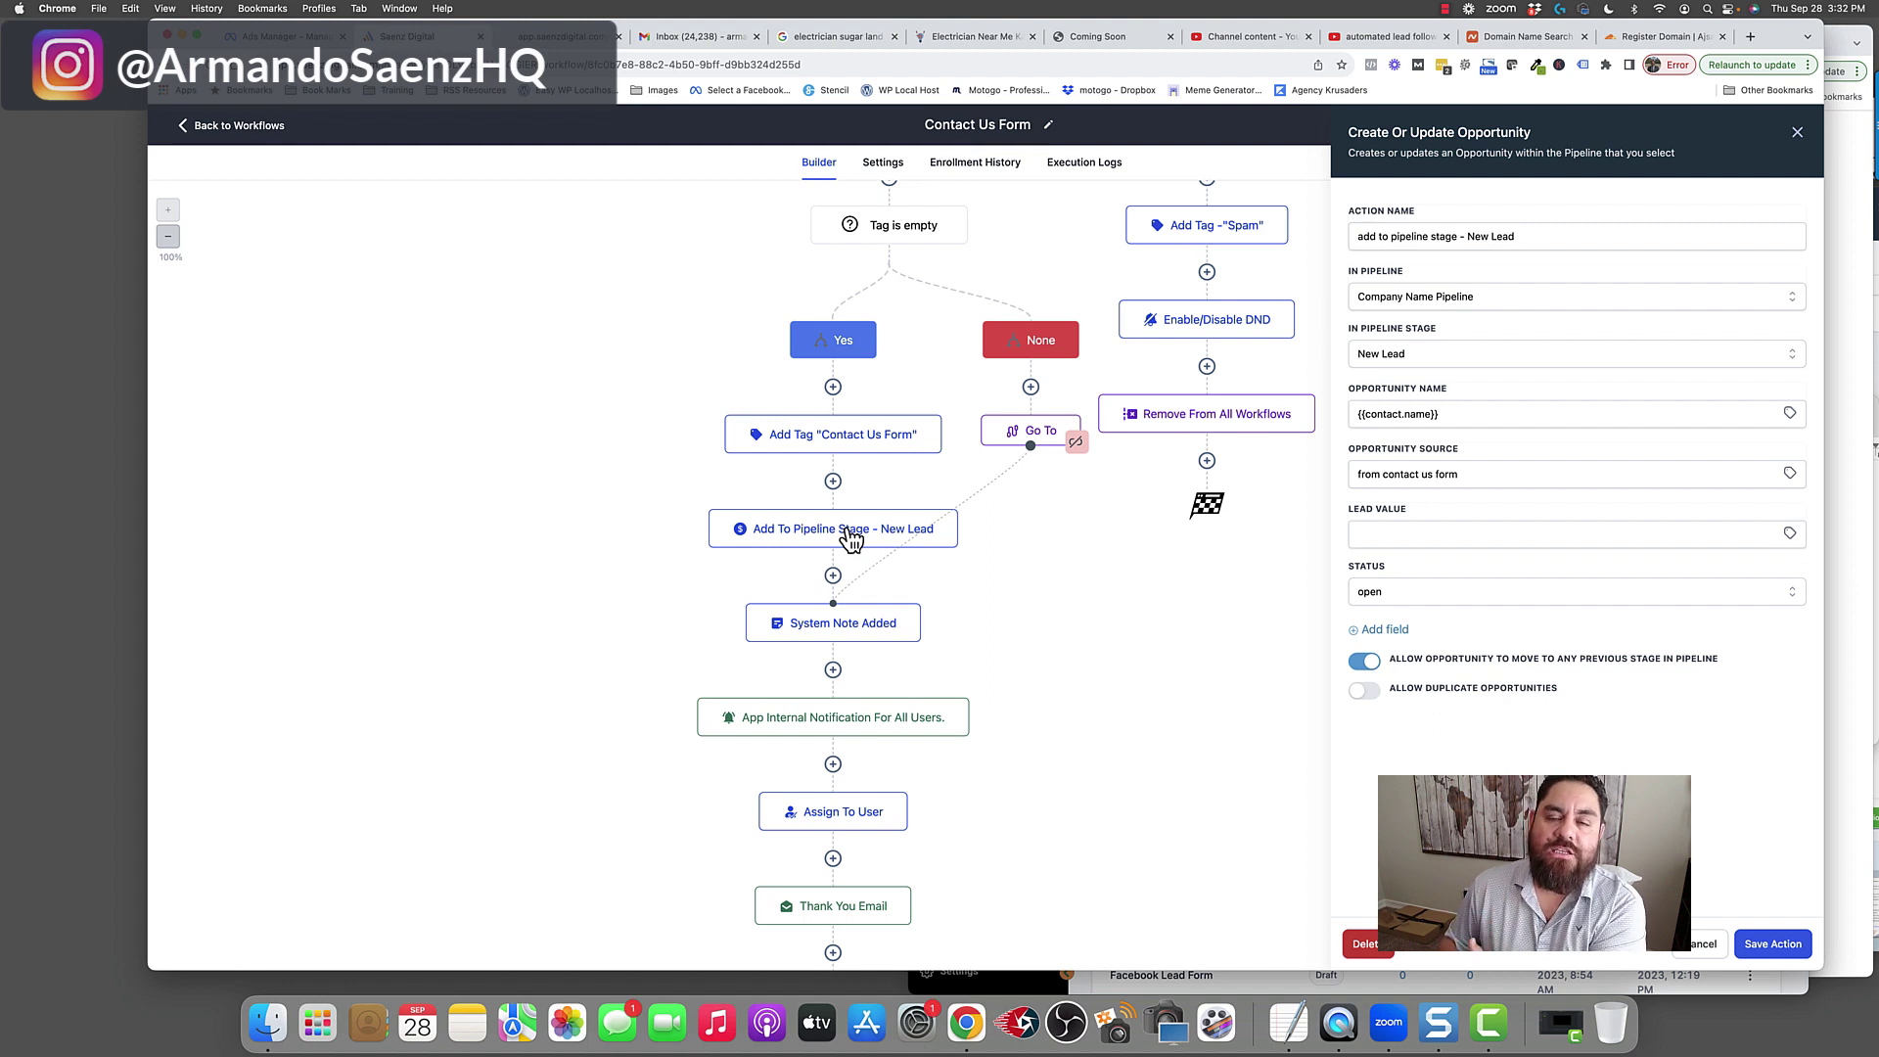
click(970, 654)
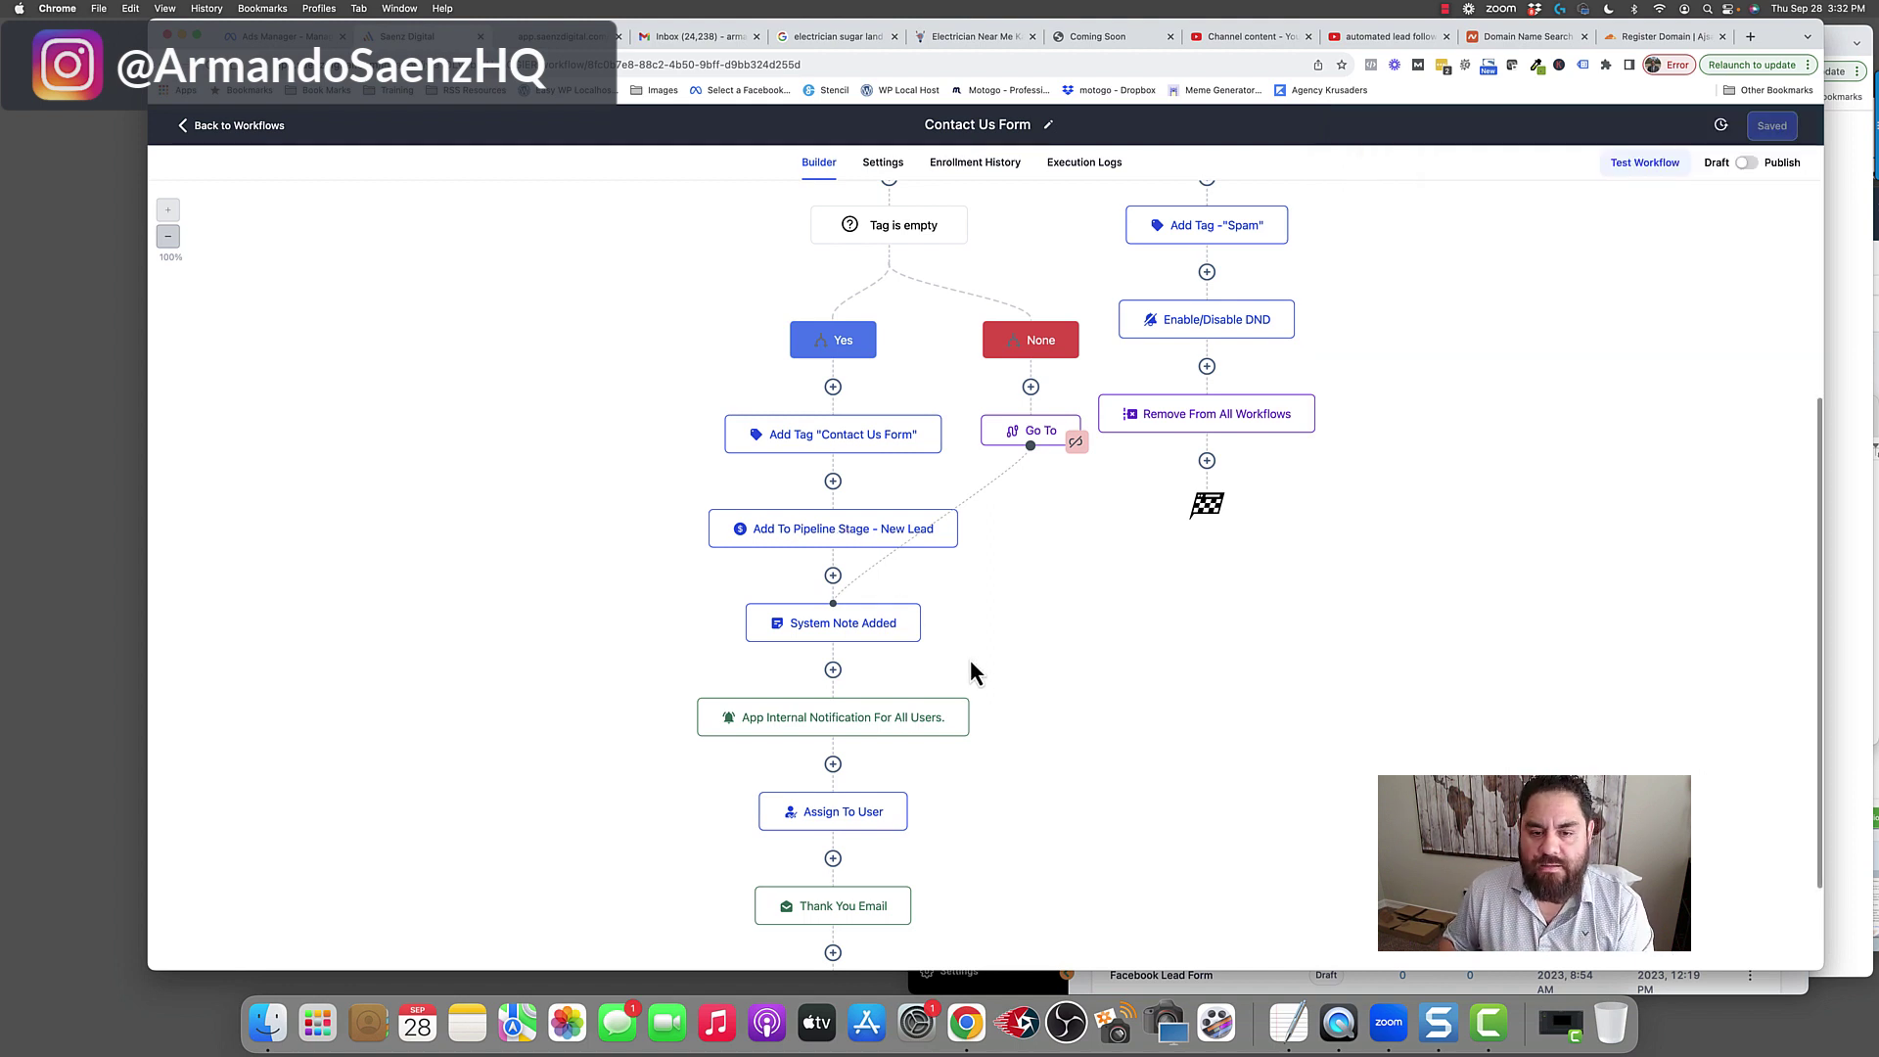
scroll(974, 662, down, 3)
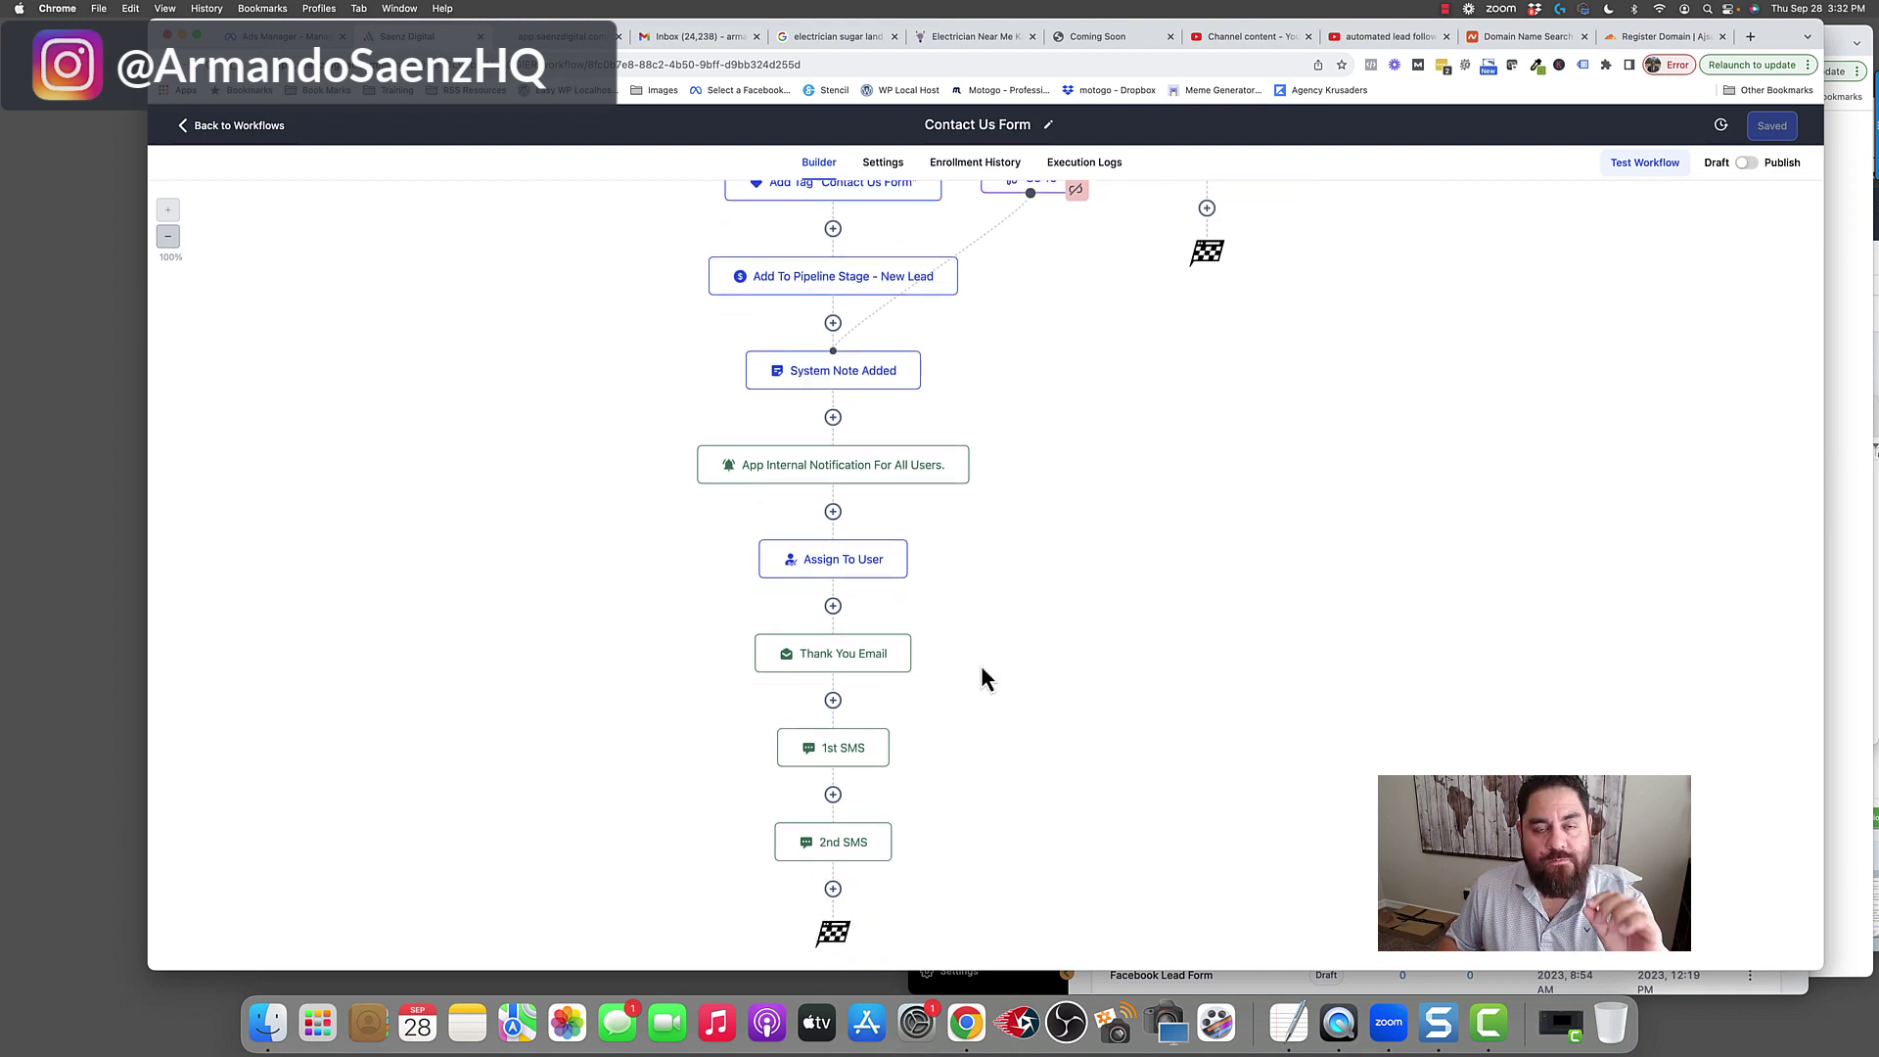
- Open the Thank You Email step and scroll through its message toward the 1st SMS step
click(847, 658)
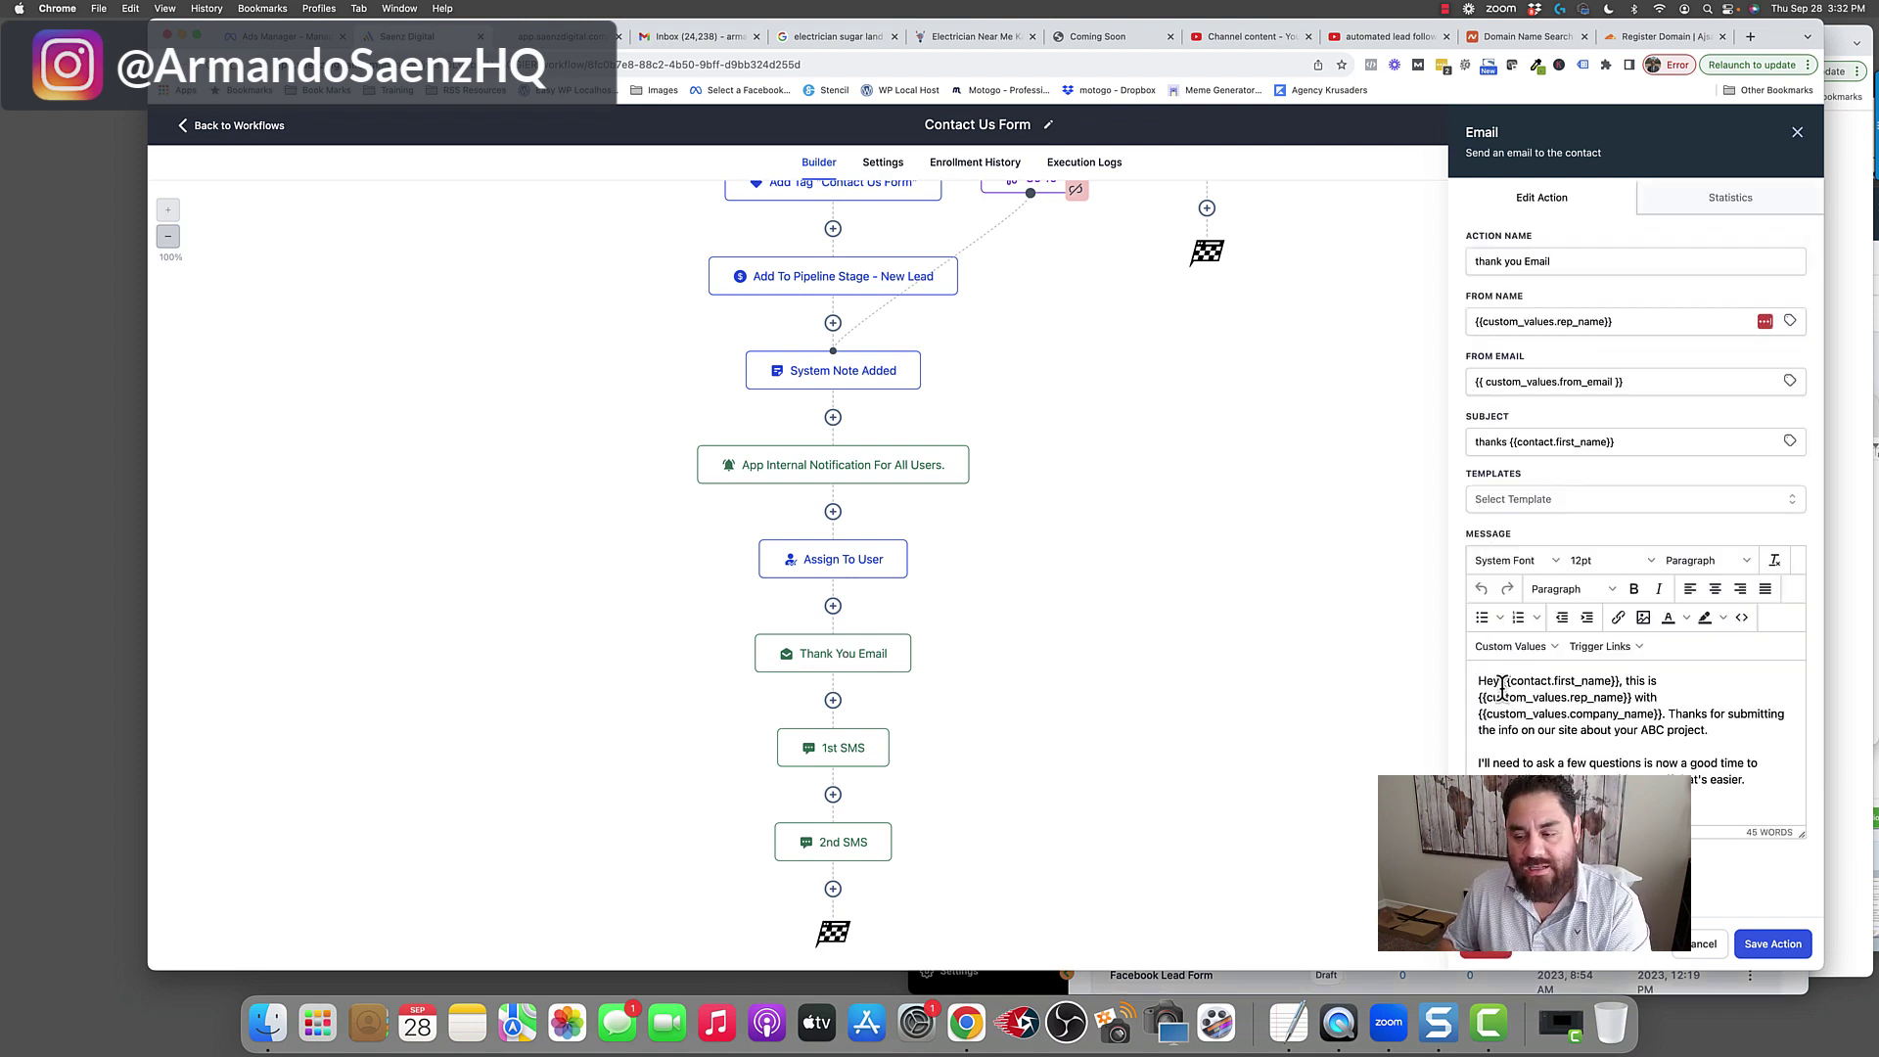
scroll(1491, 695, down, 1)
scroll(1491, 695, up, 1)
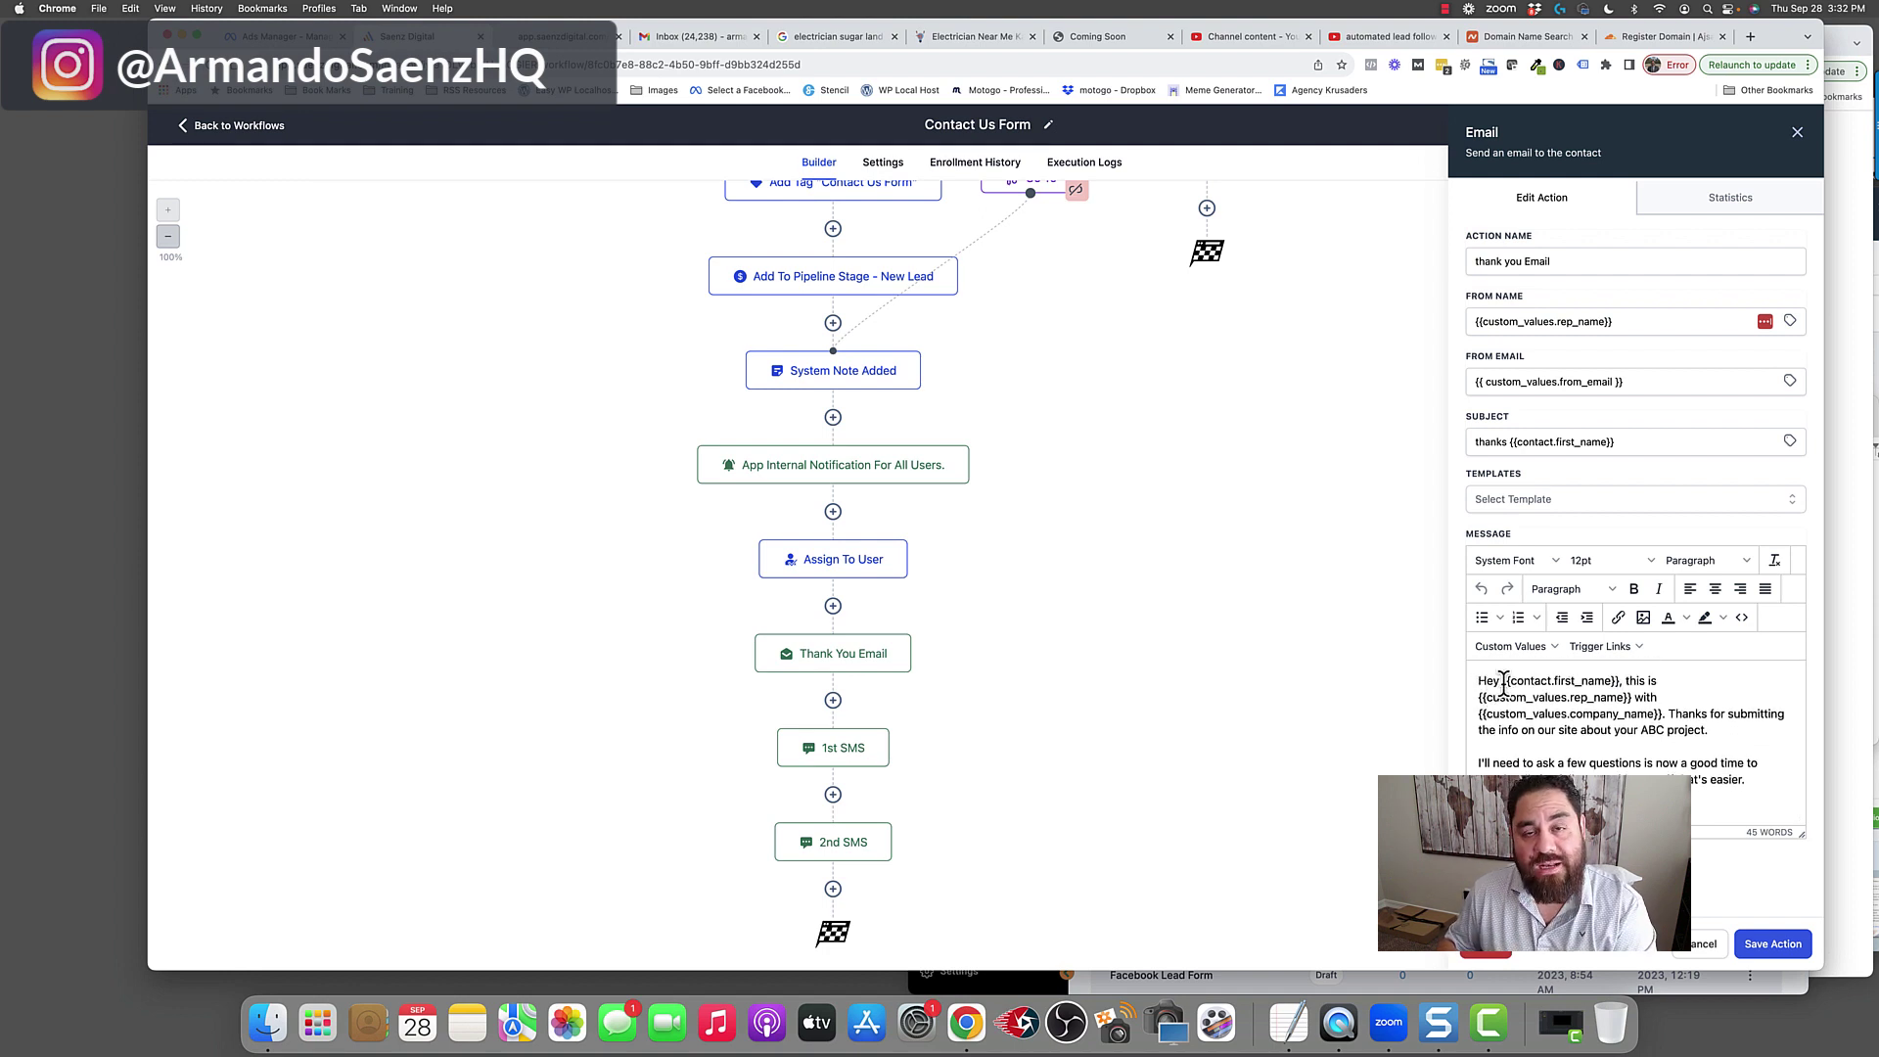
scroll(1511, 701, down, 1)
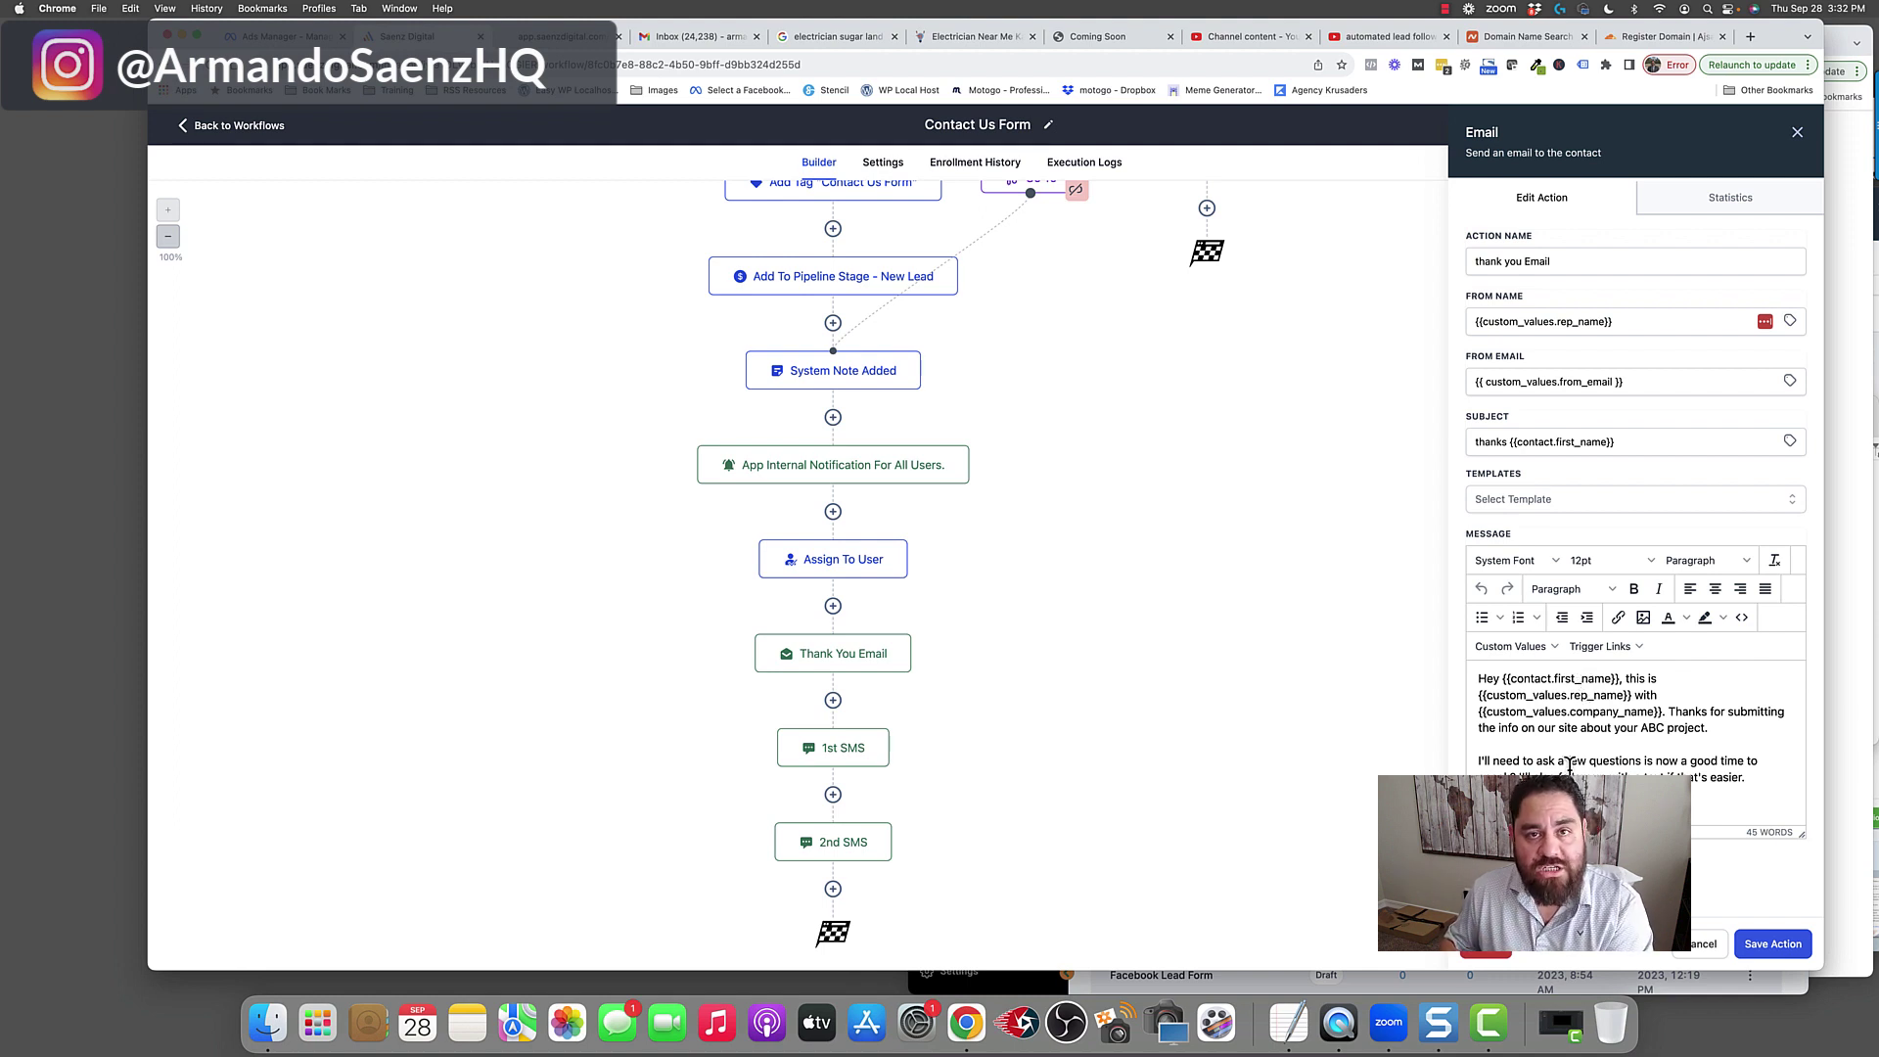
scroll(1568, 763, down, 1)
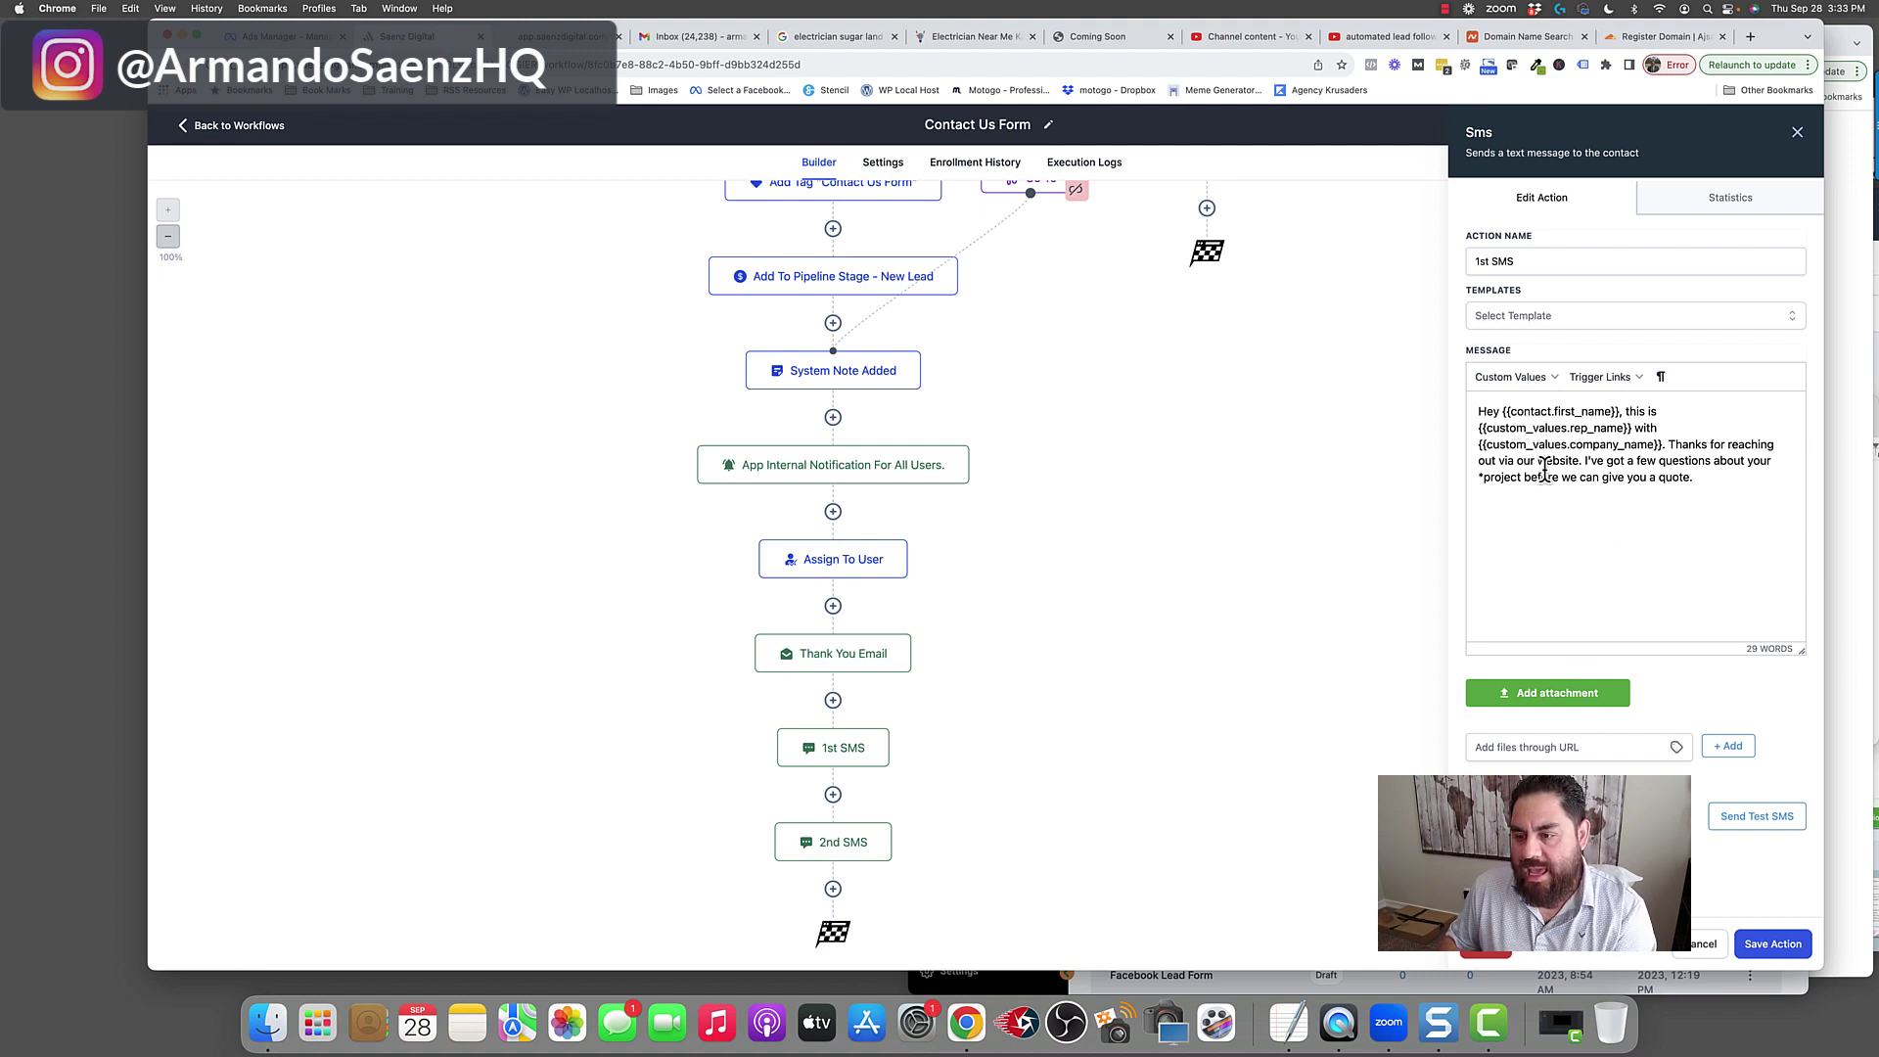
- Highlight the project-questions part of the 1st SMS, review the 2nd SMS, then switch to Beekman's site
drag(1587, 459, 1669, 450)
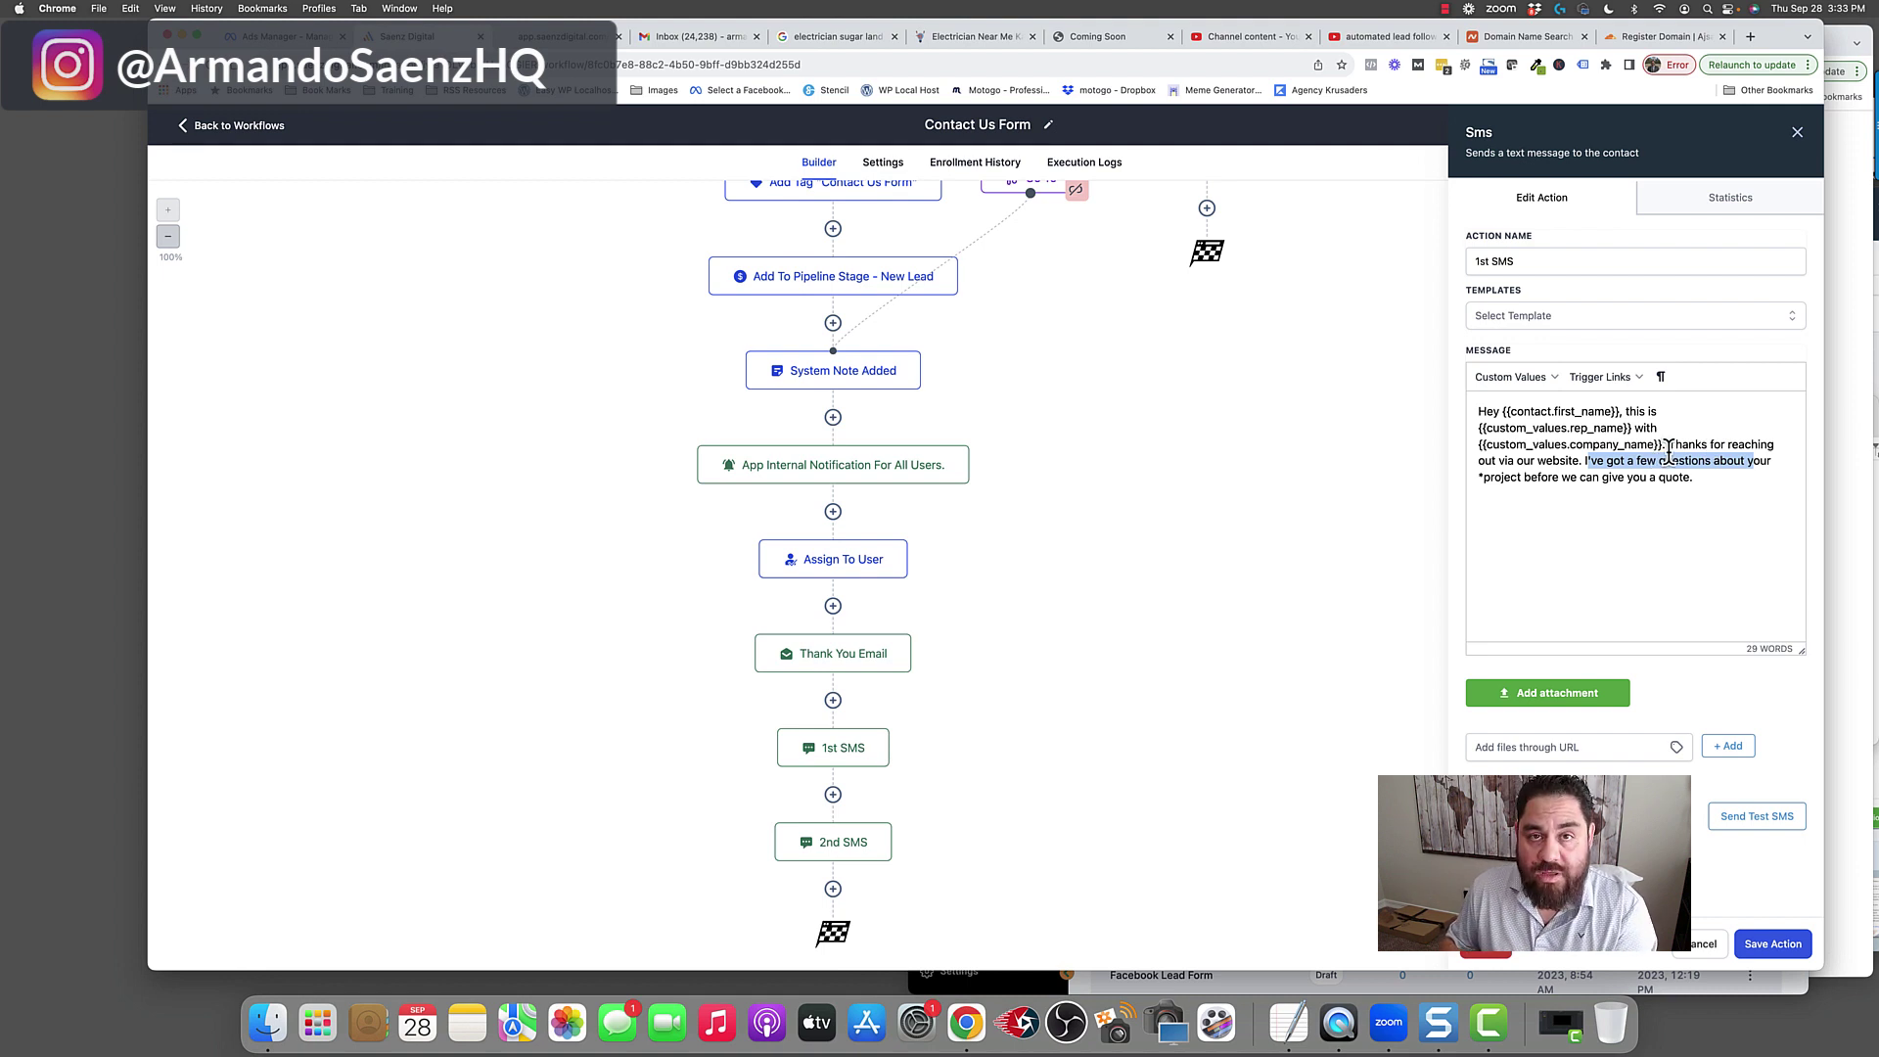
click(833, 842)
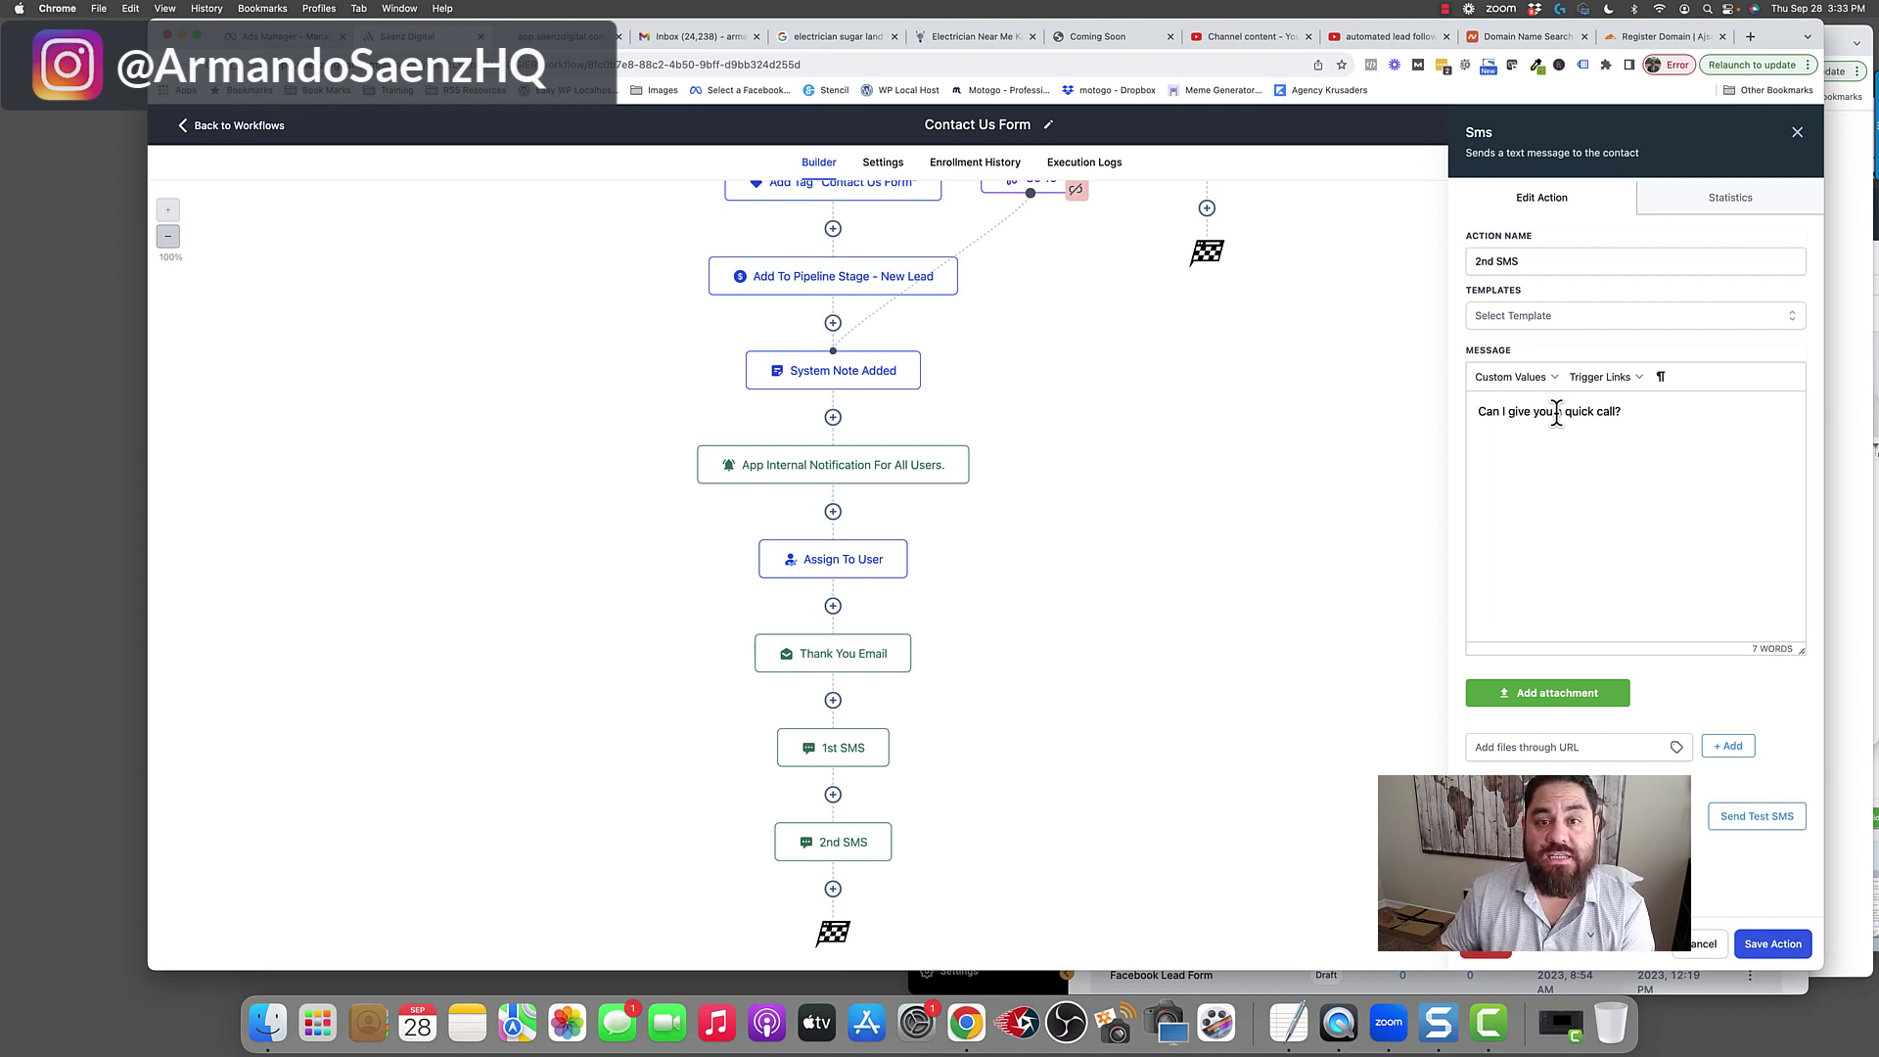
key(super+6)
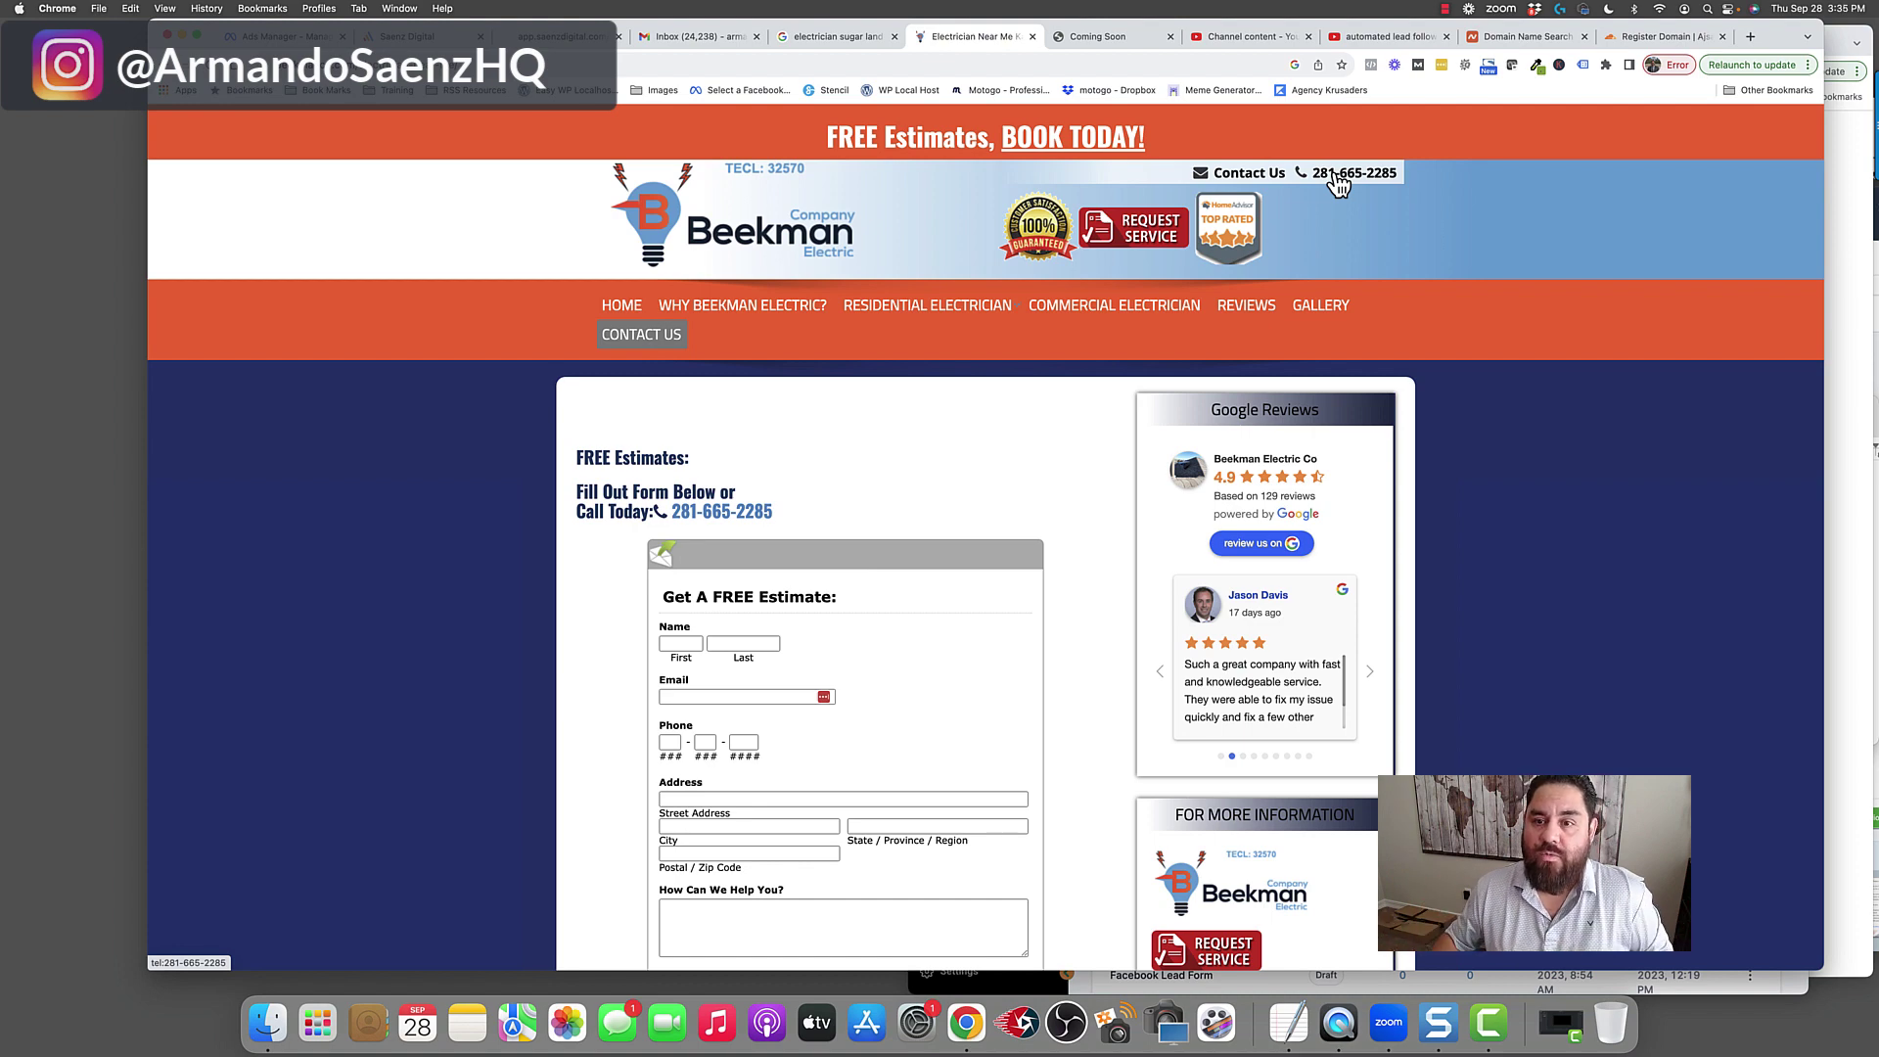
- Switch to the HighLevel tab showing the Workflow List's five folders and two published workflows
key(super+3)
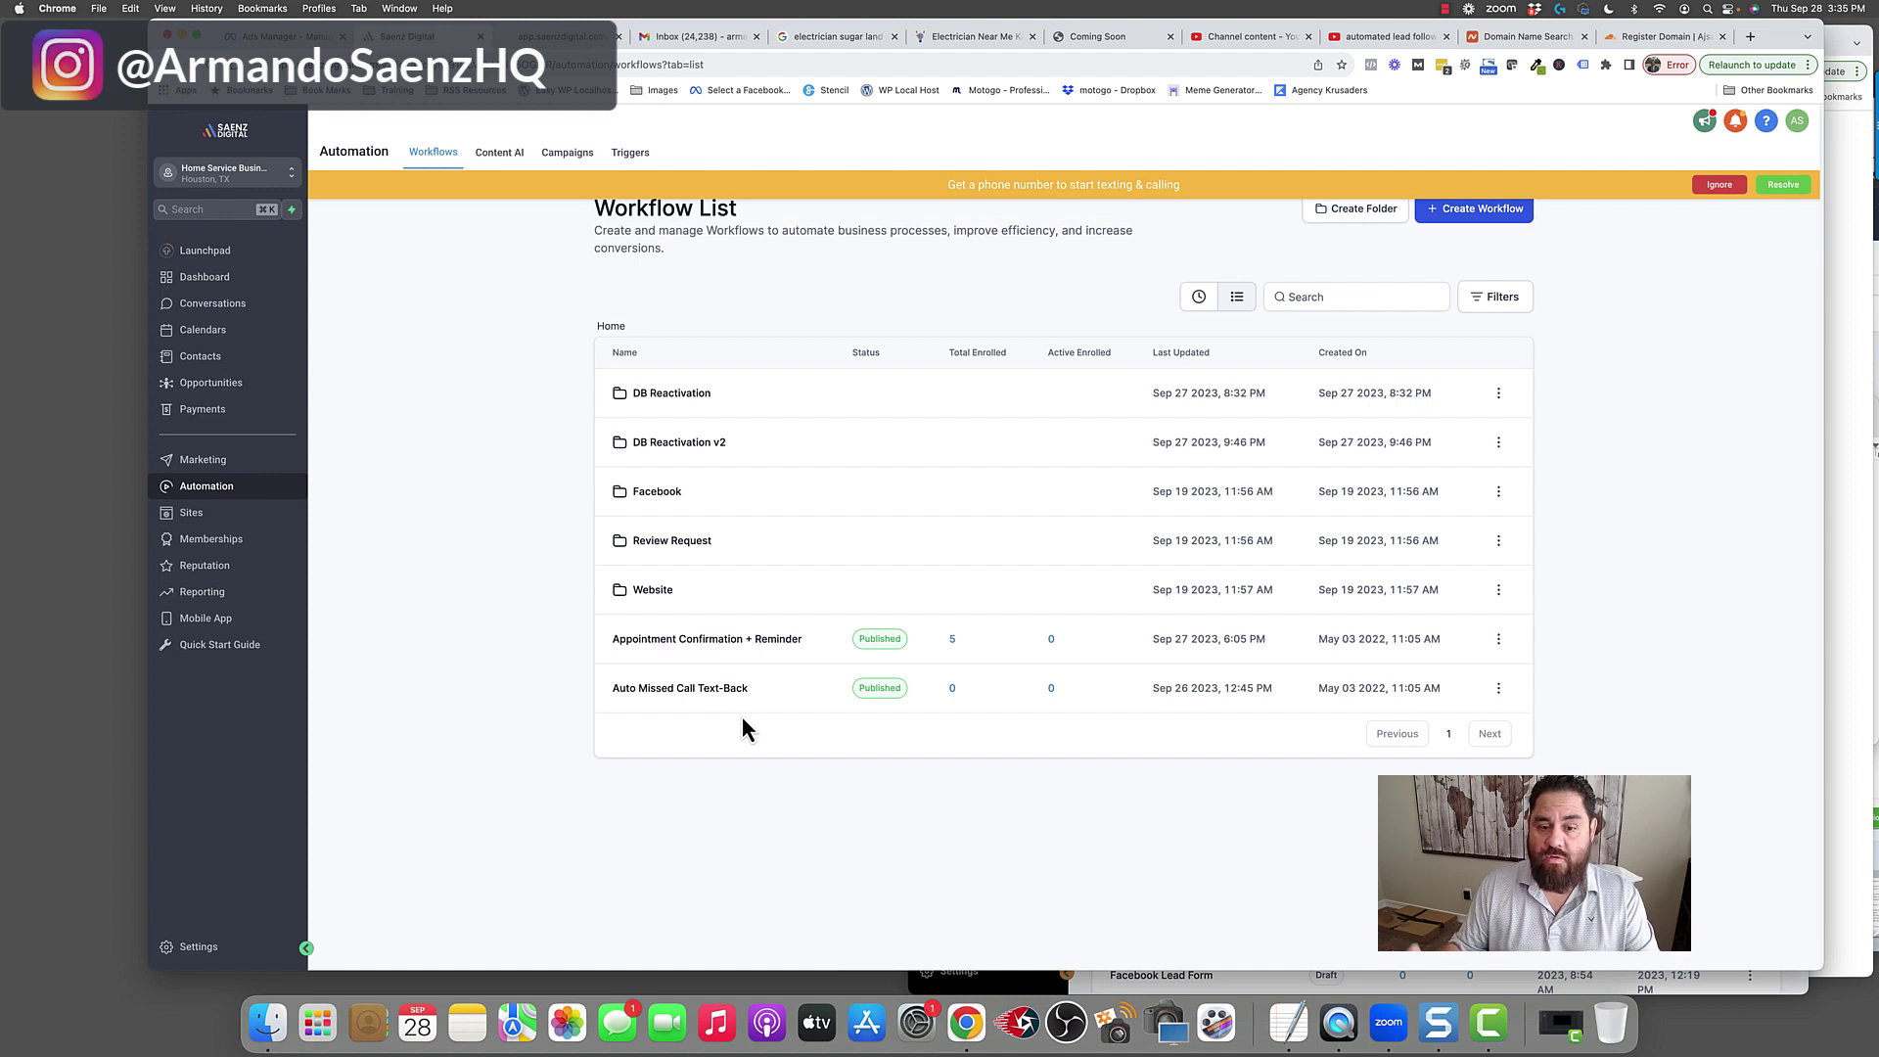
- Open Auto Missed Call Text-Back, review its trigger and first-time-caller condition, then view Assign To User settings
click(783, 688)
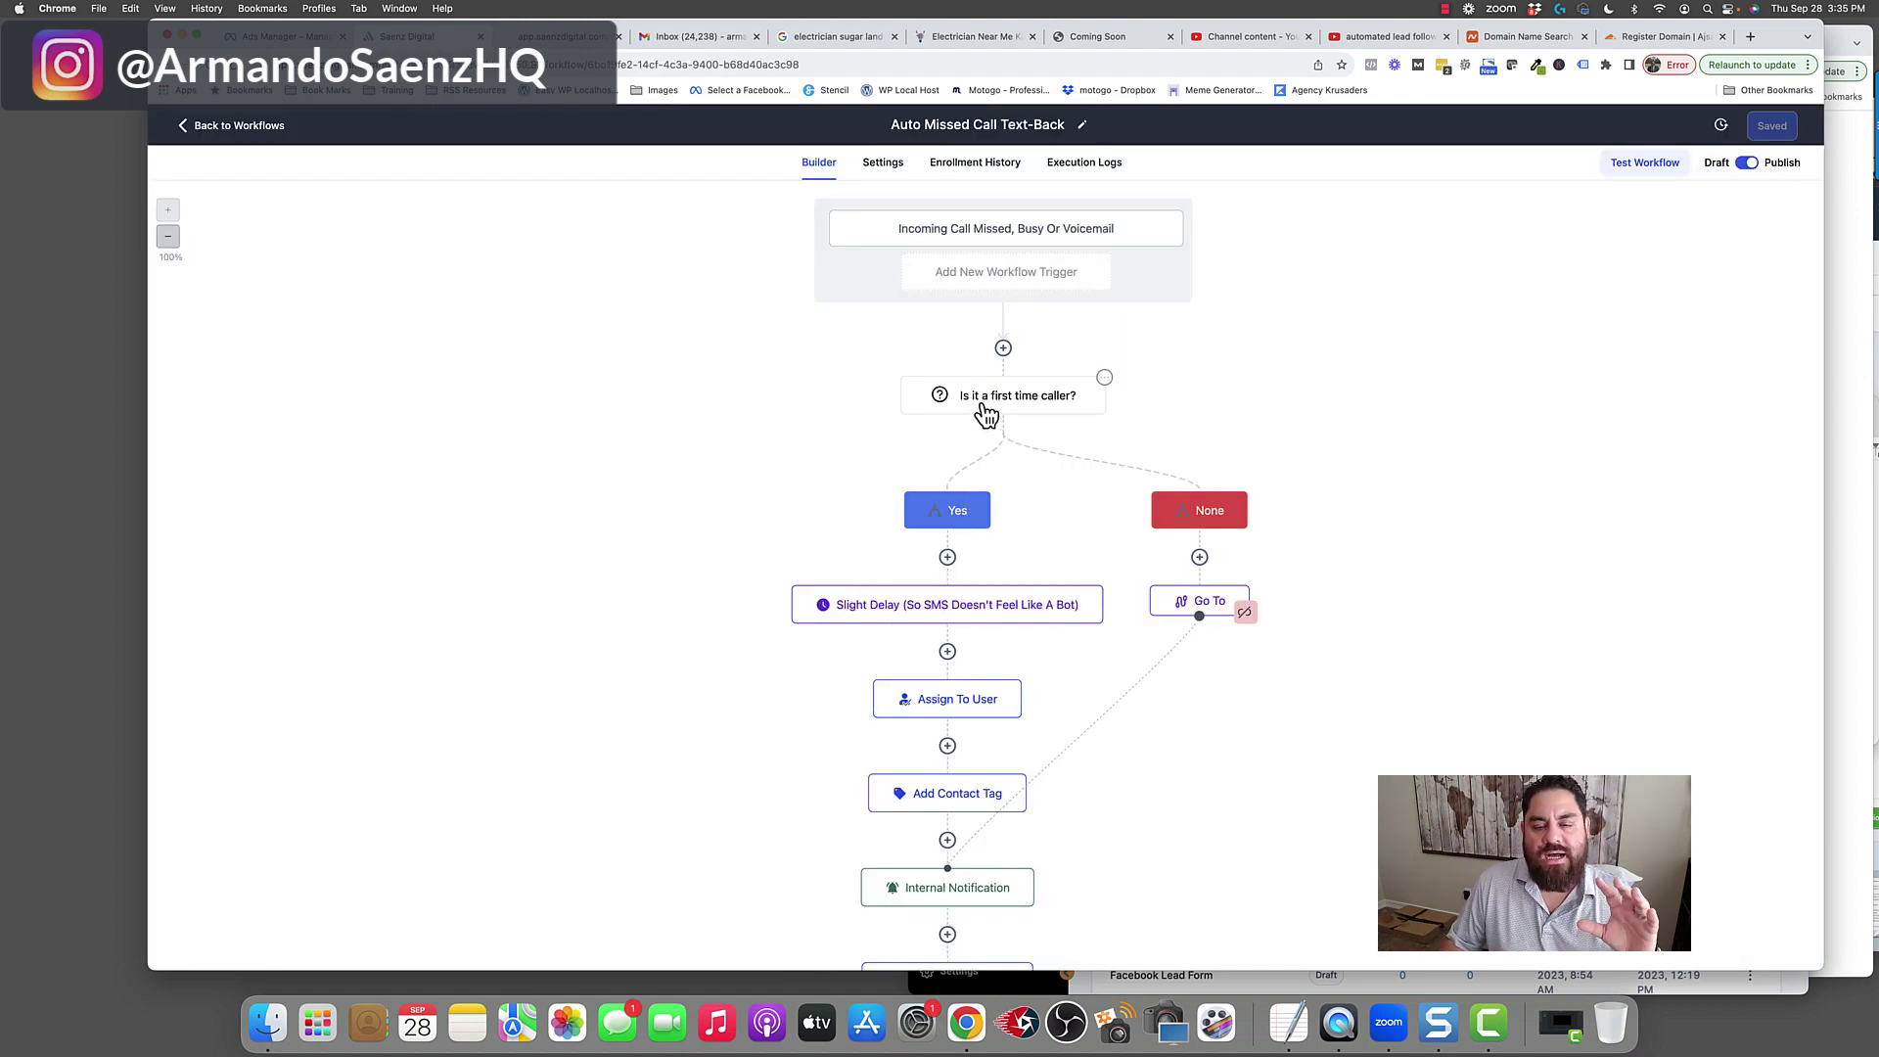
click(997, 240)
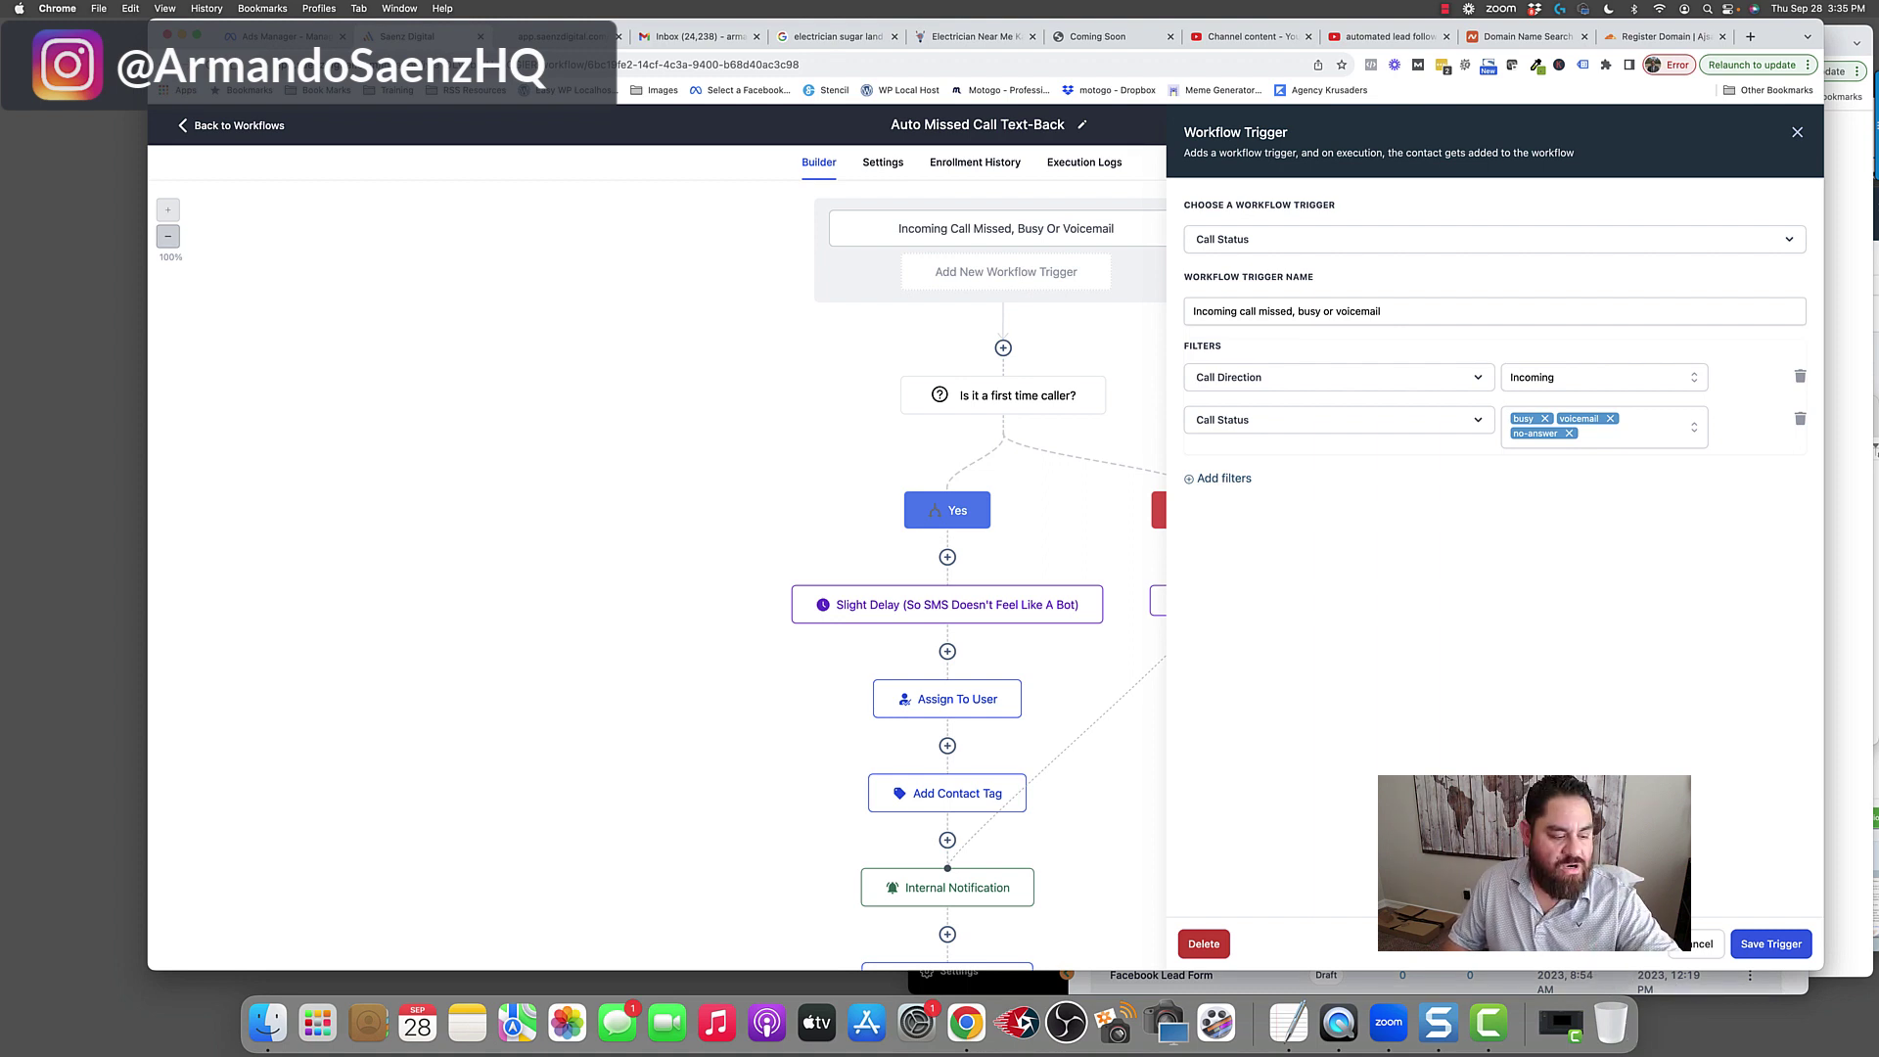
click(1698, 945)
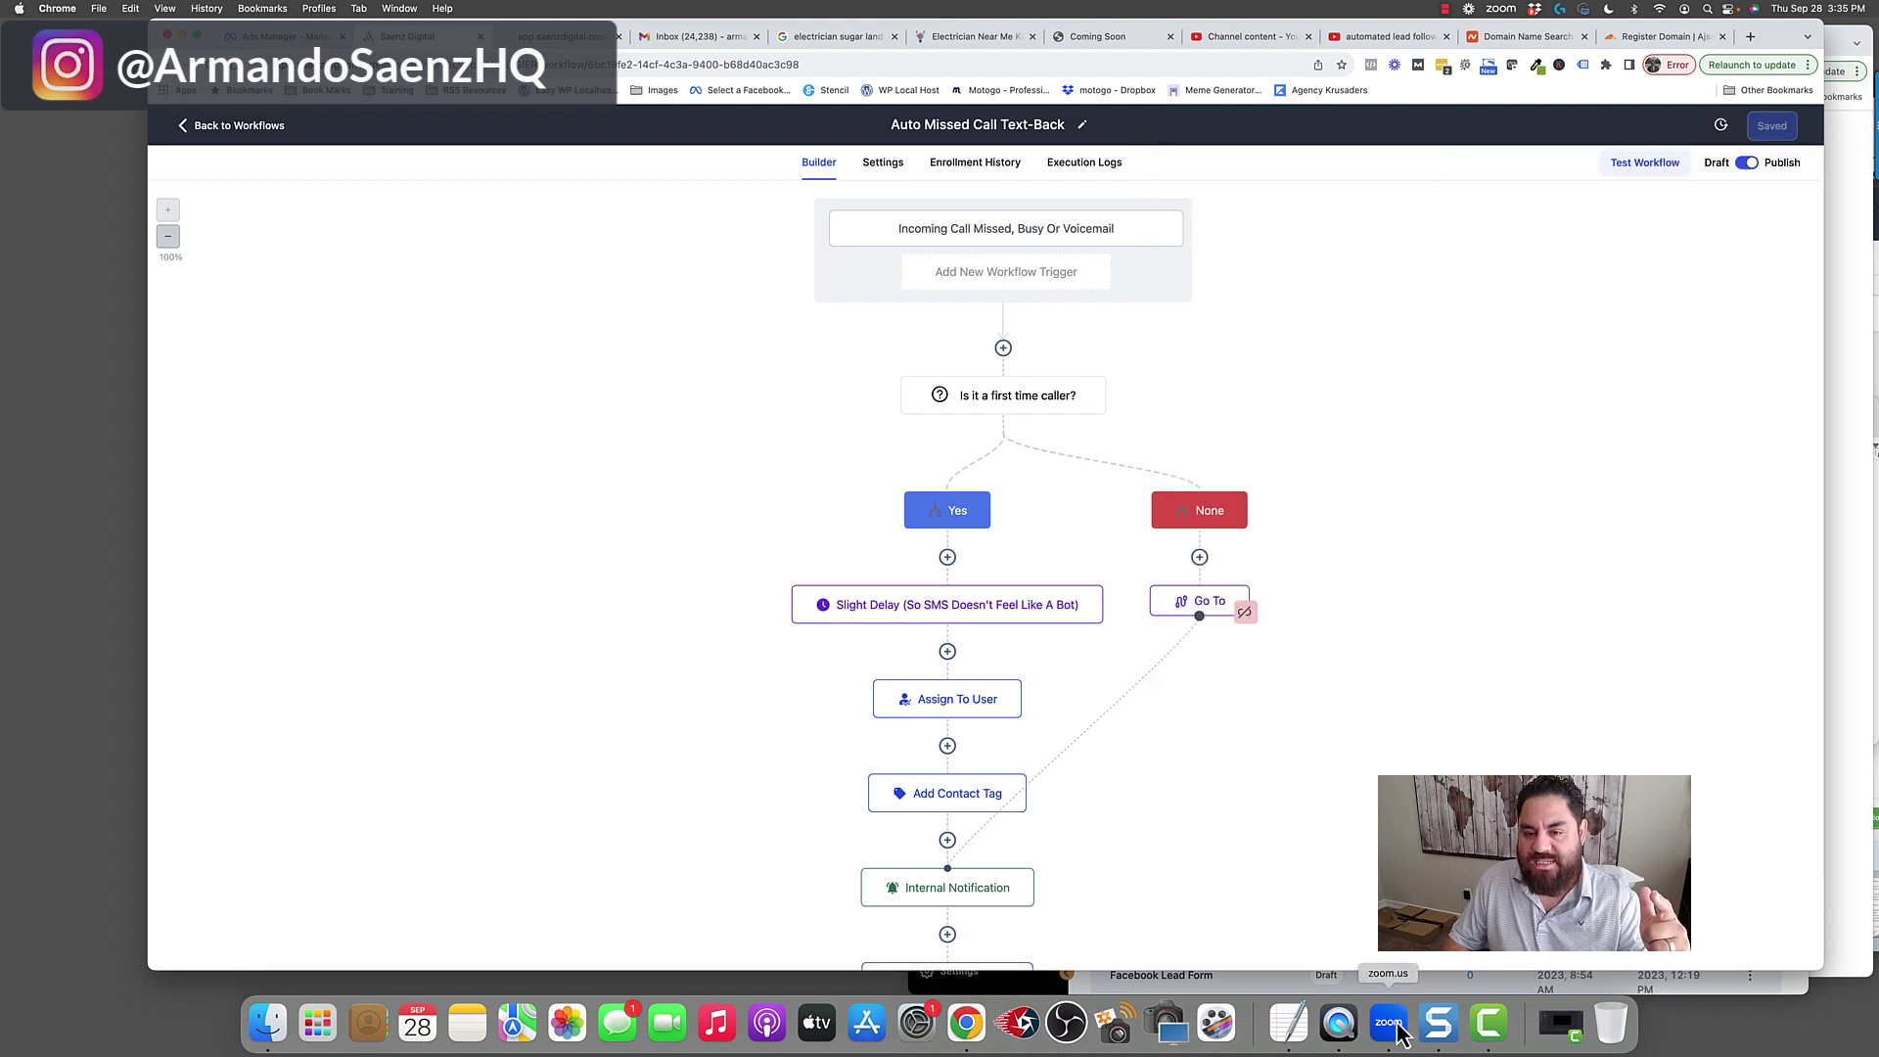
click(1012, 402)
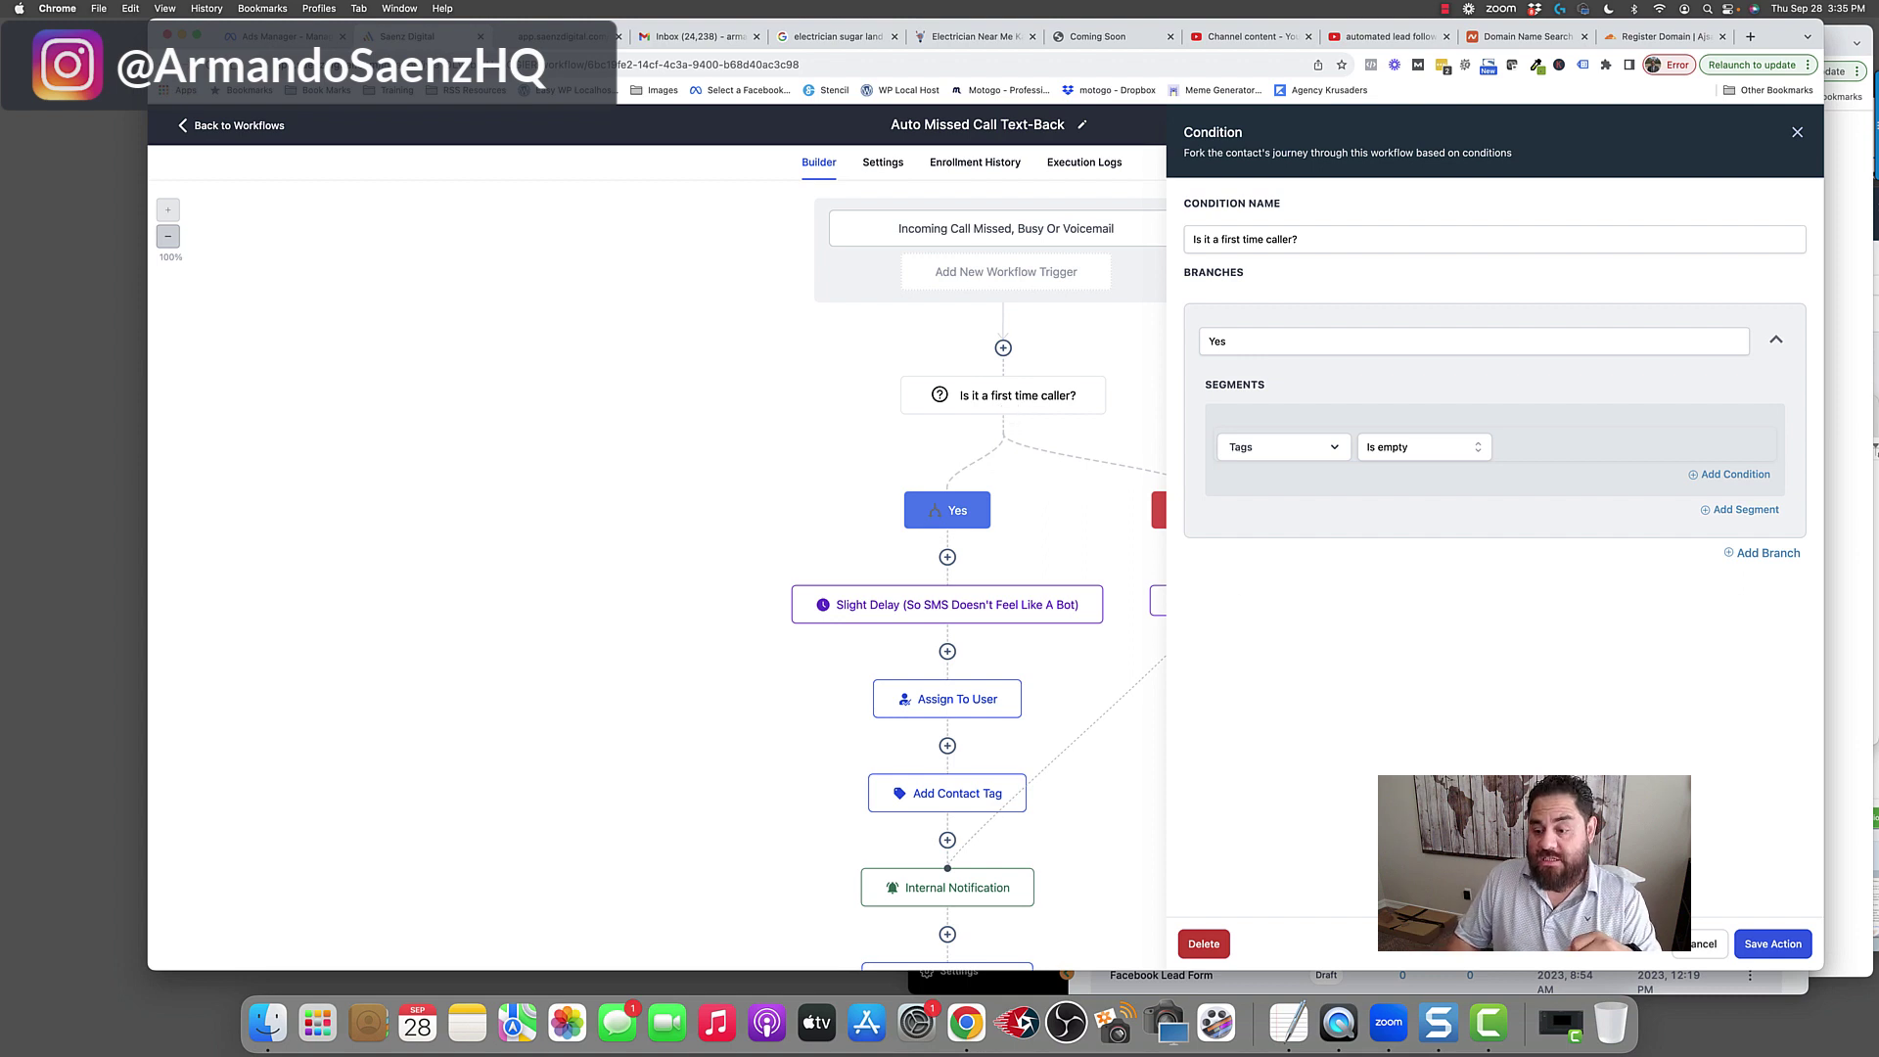
click(1700, 945)
scroll(1086, 627, down, 2)
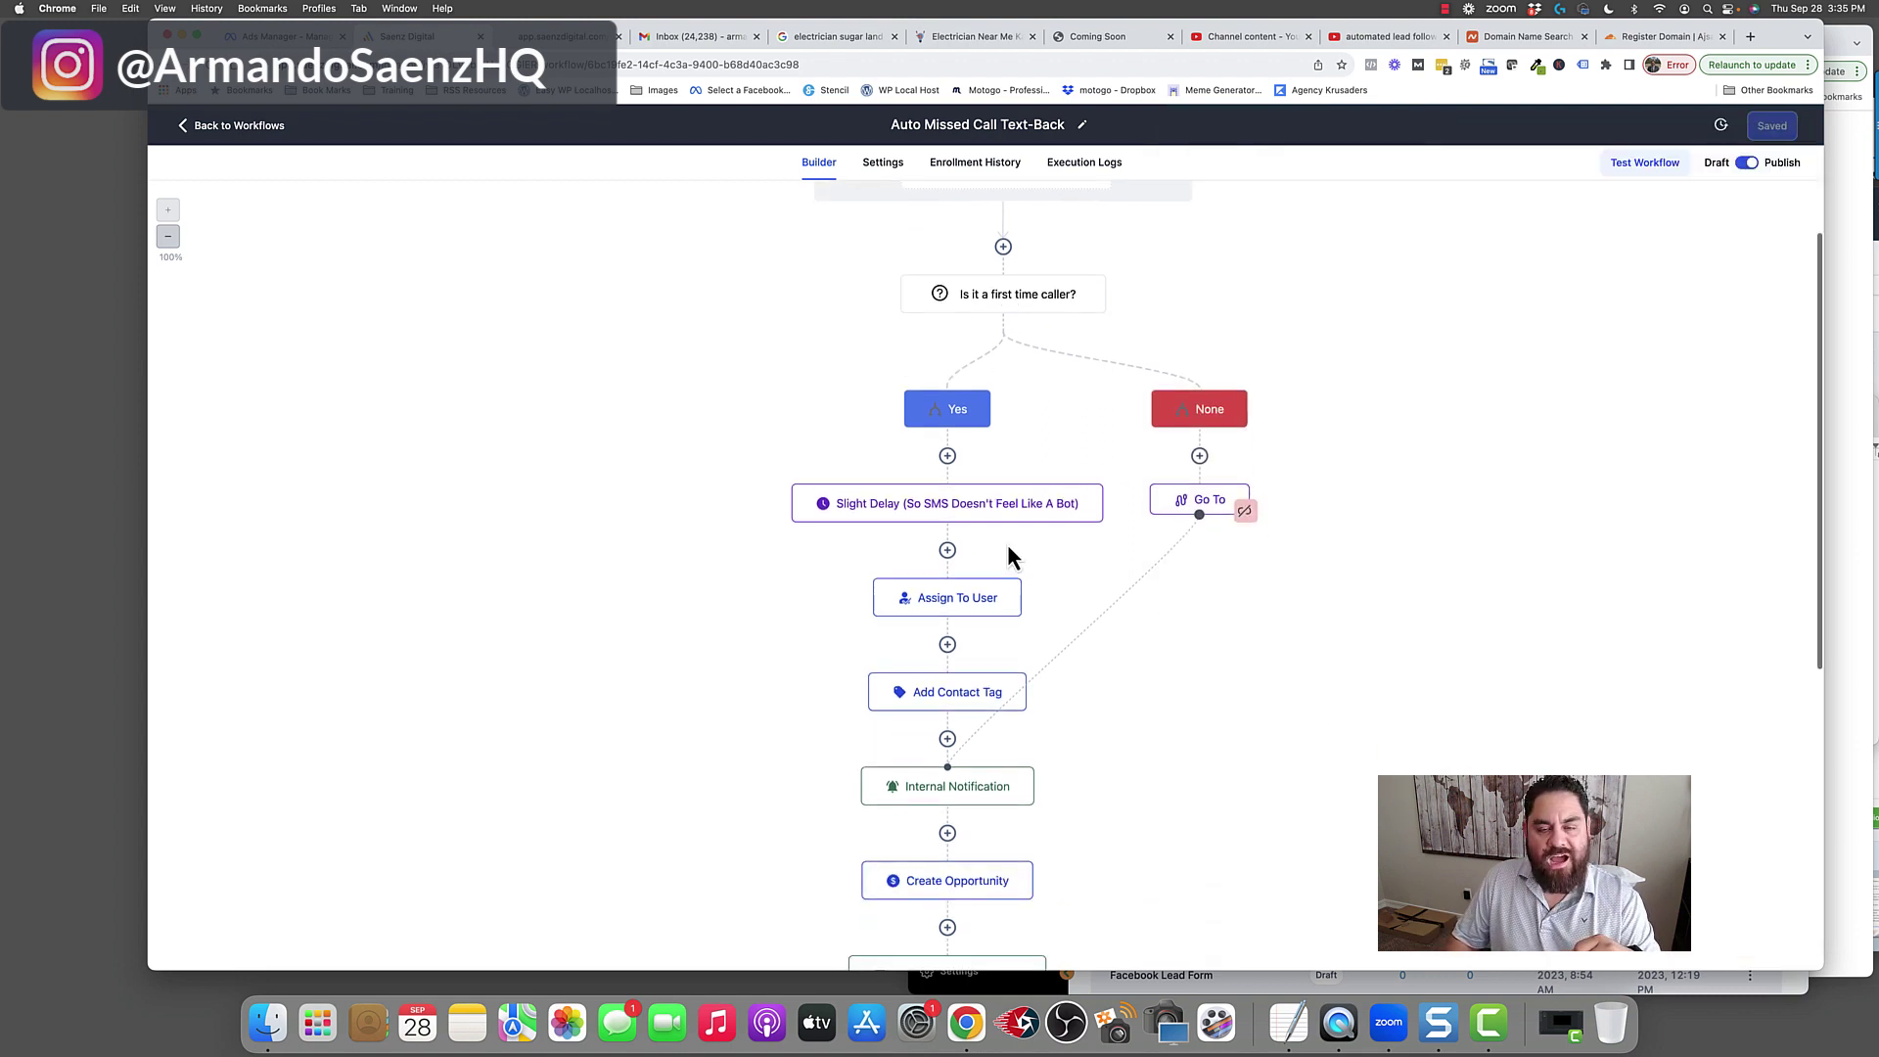
click(956, 600)
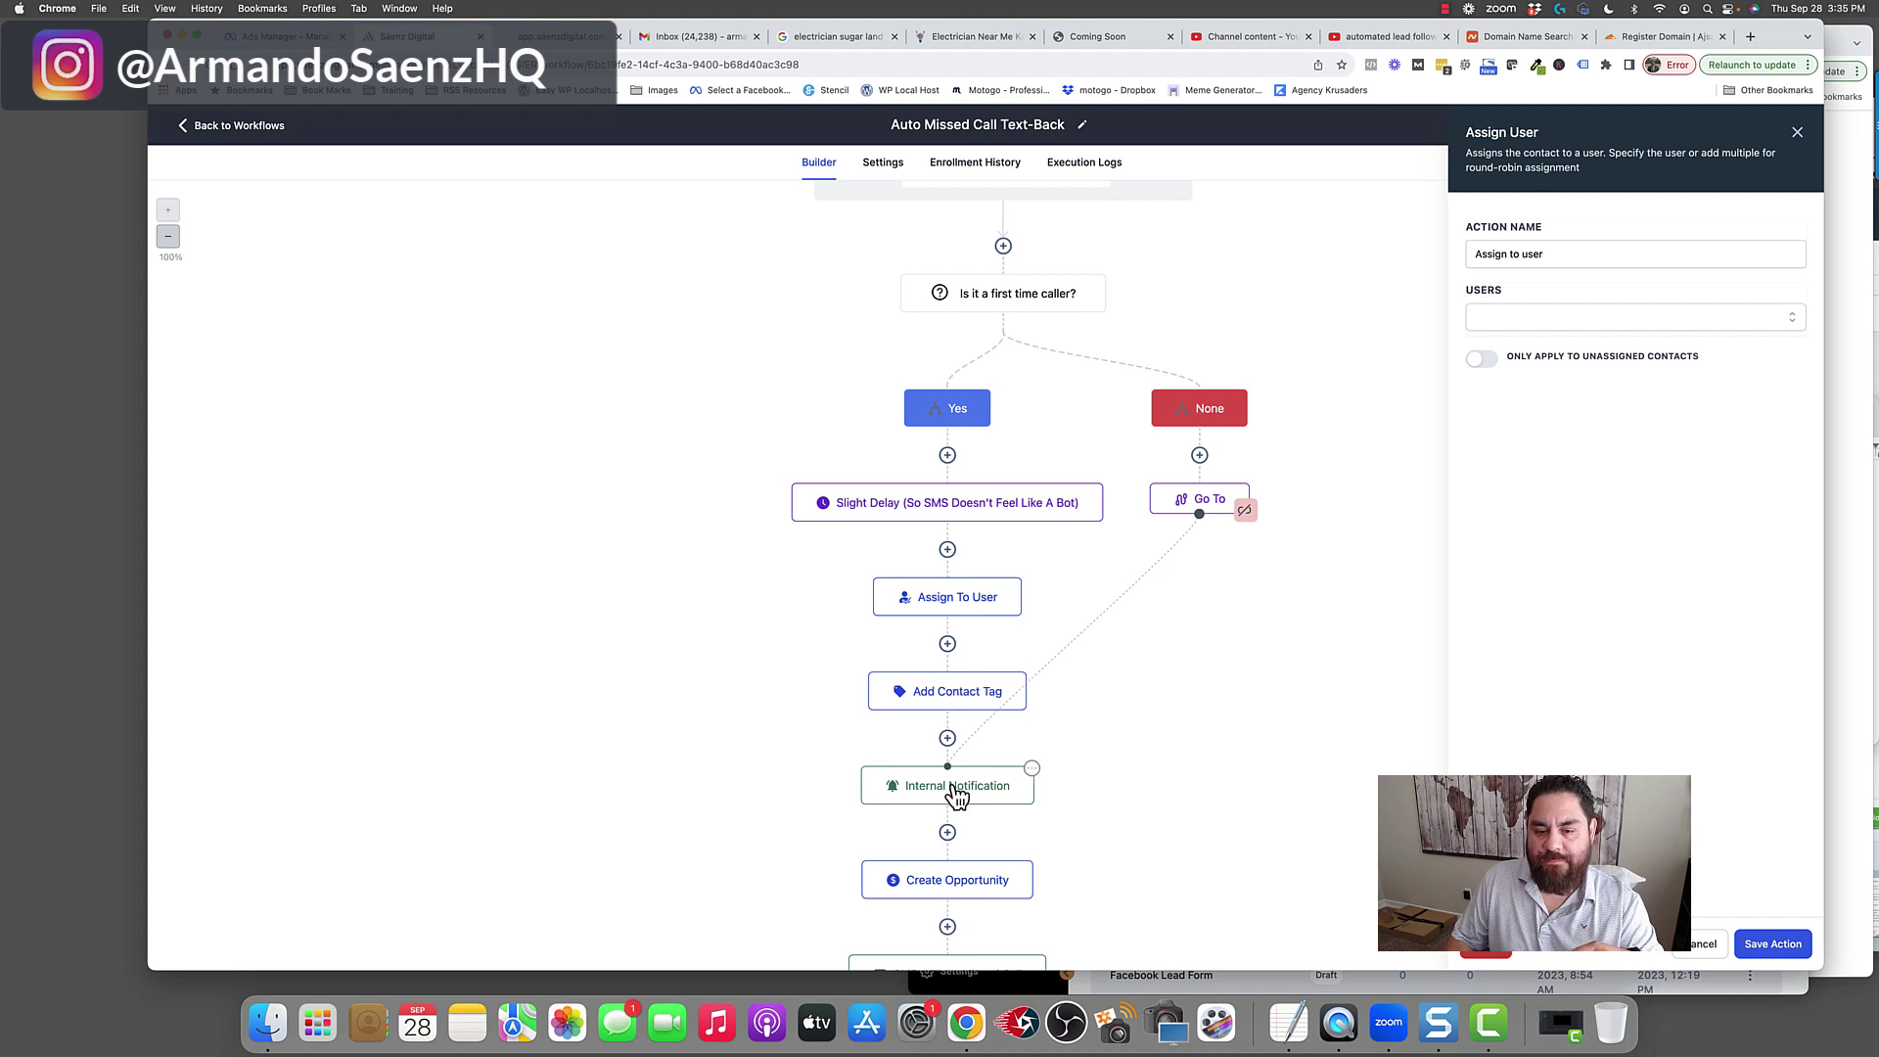
- Inspect the Create Opportunity step's pipeline settings, then return to the missed-call canvas
scroll(961, 898, down, 1)
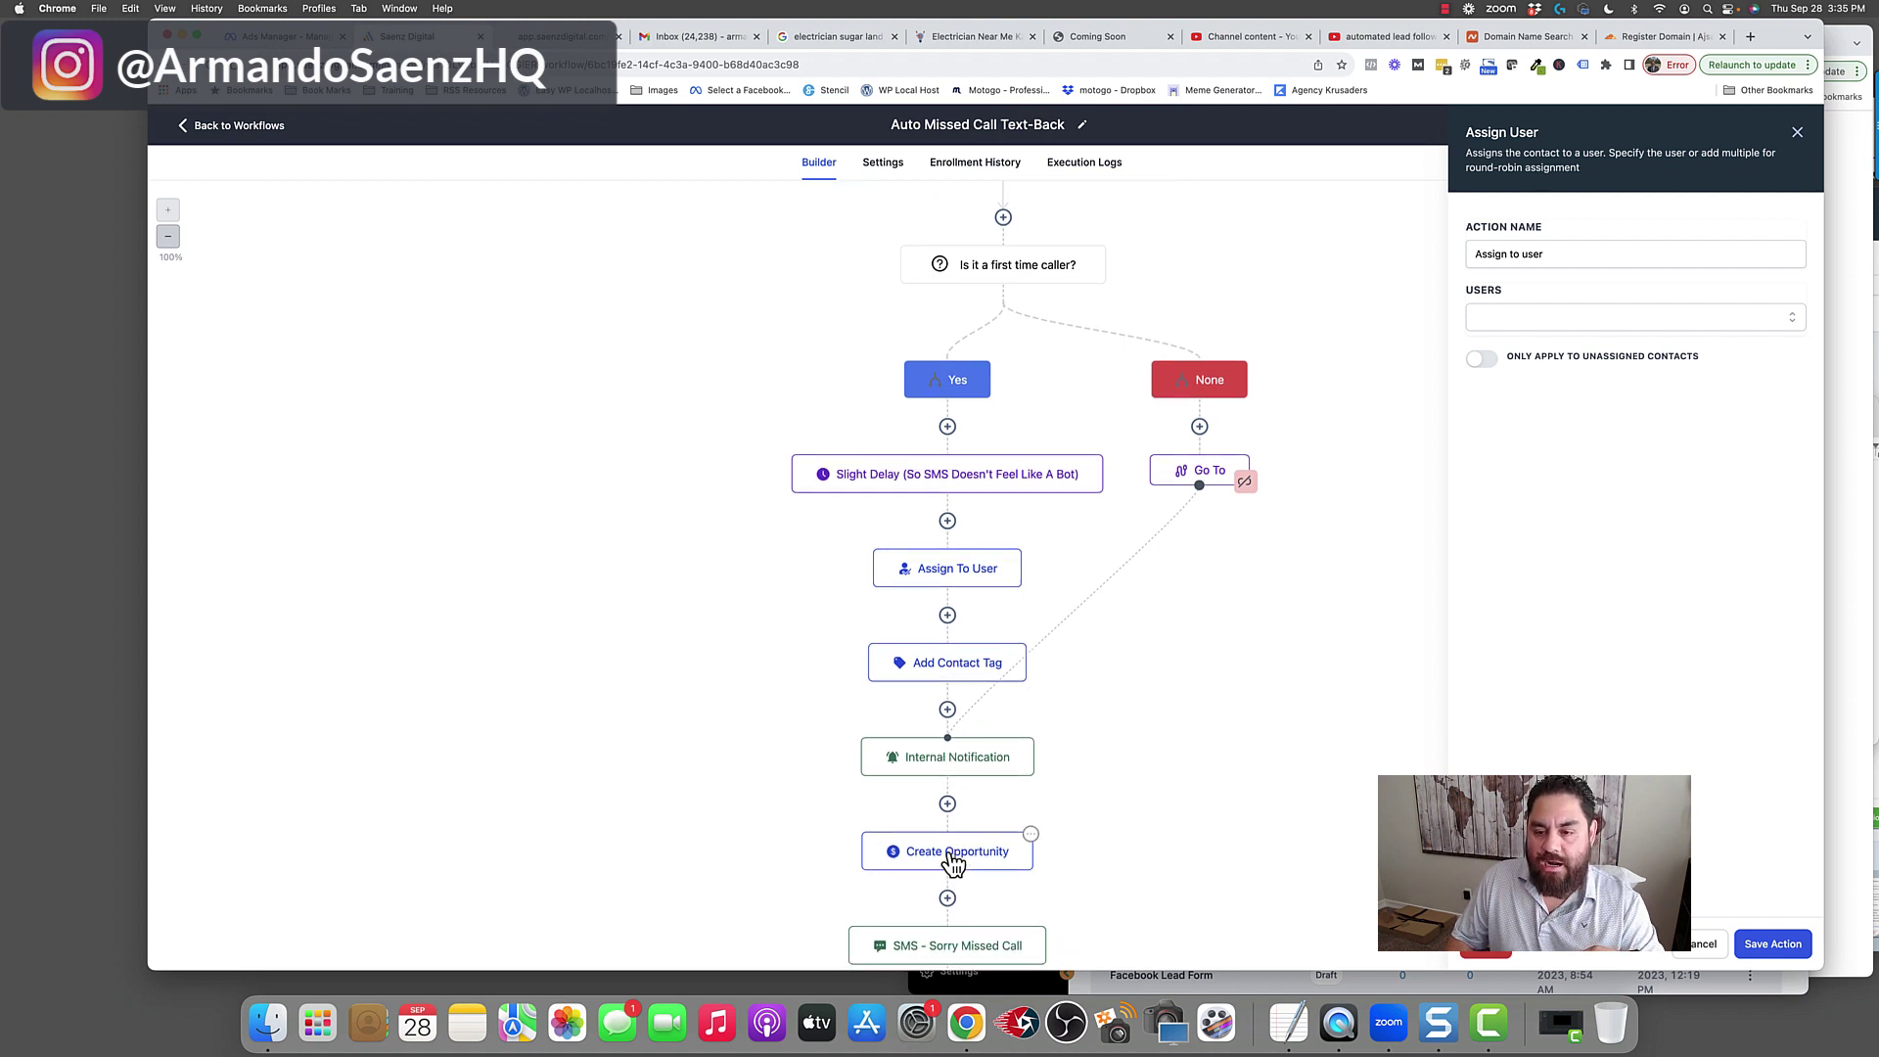
click(952, 859)
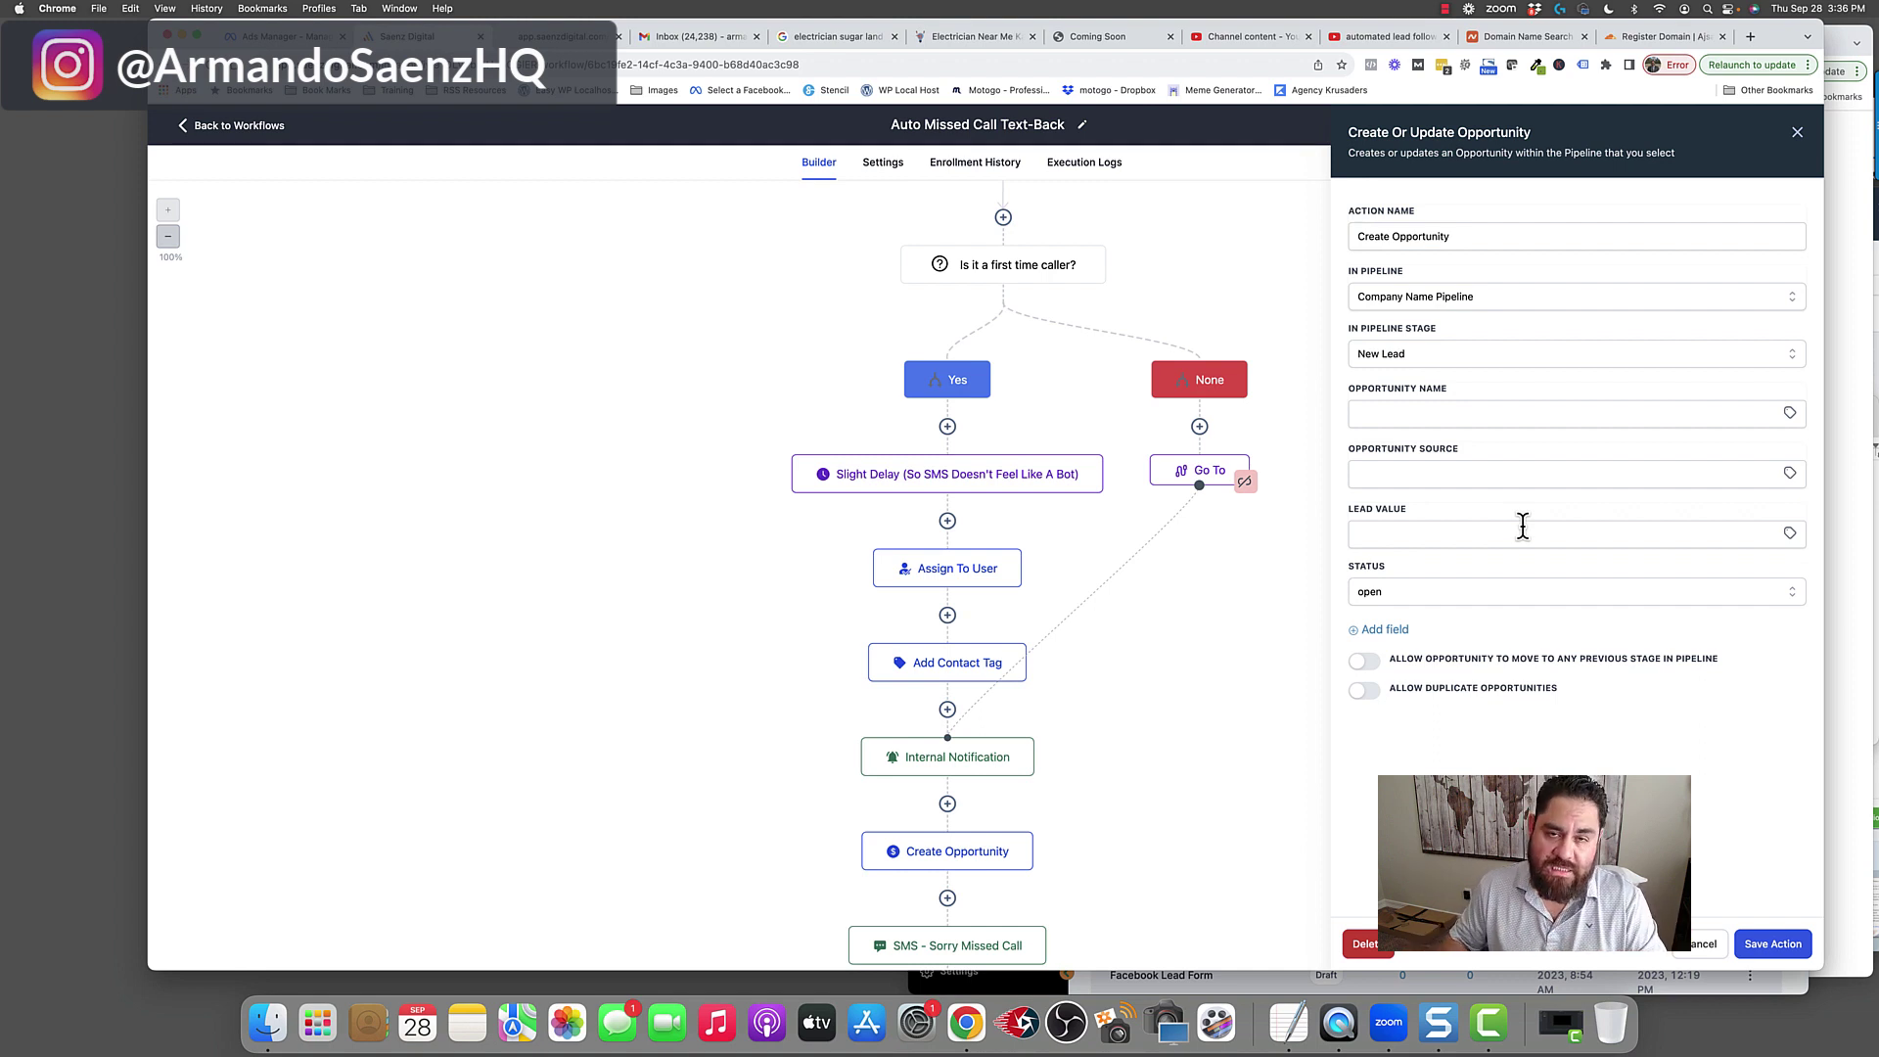
click(1135, 724)
scroll(1094, 754, down, 3)
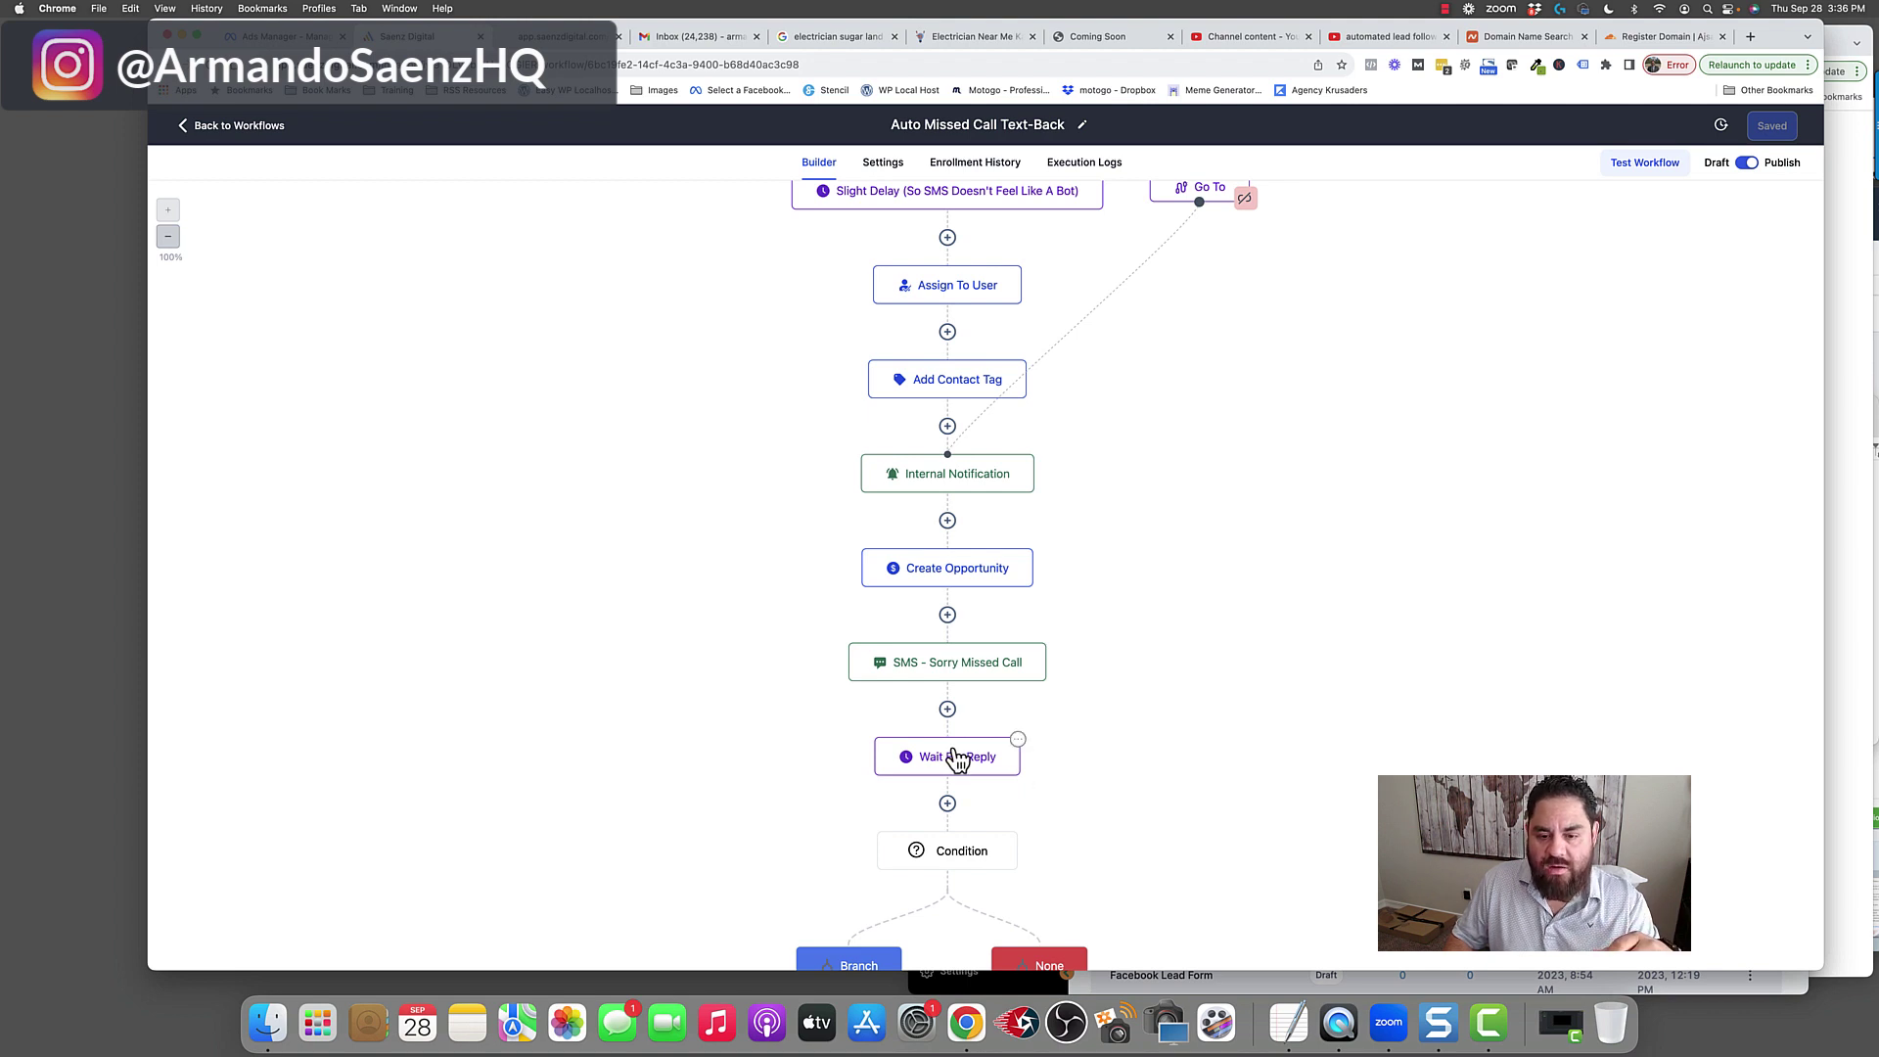
- Read the Sorry Missed Call SMS, which offers an estimate if the caller replies YES
click(952, 668)
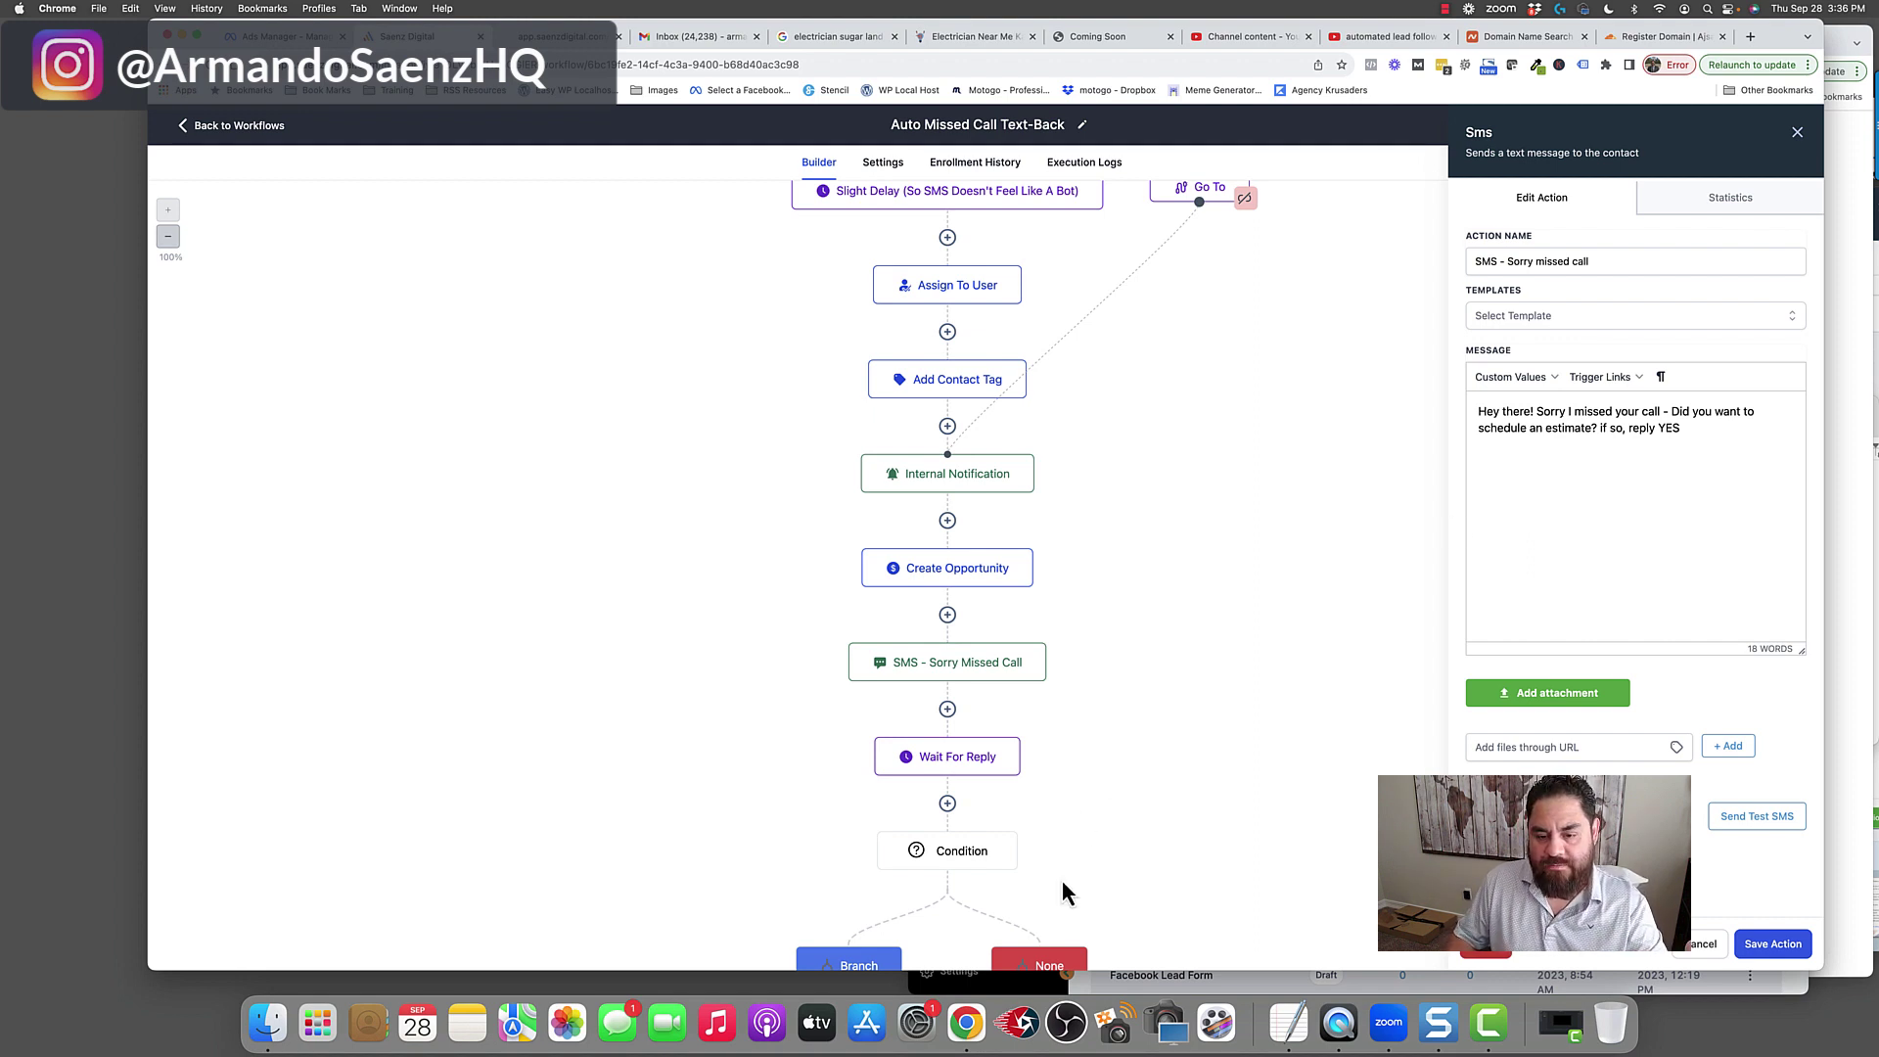
scroll(1086, 685, down, 4)
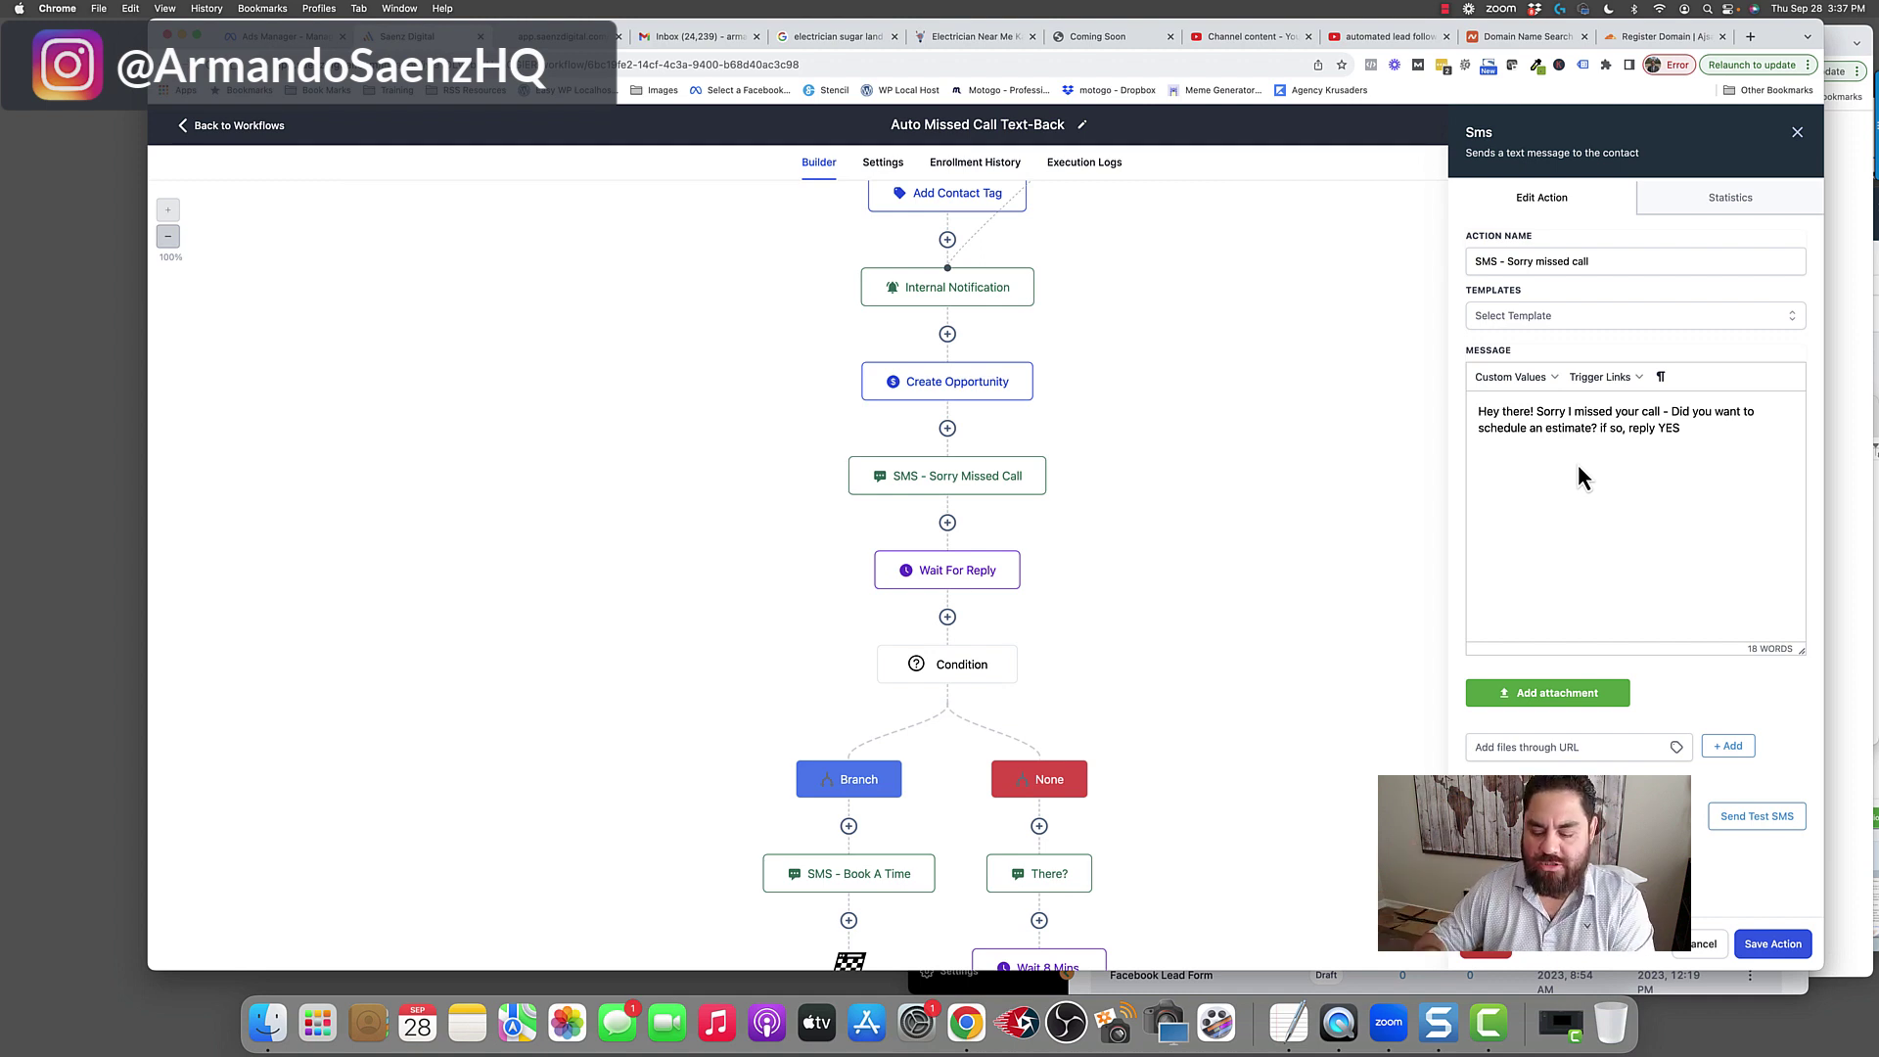
scroll(1153, 665, down, 3)
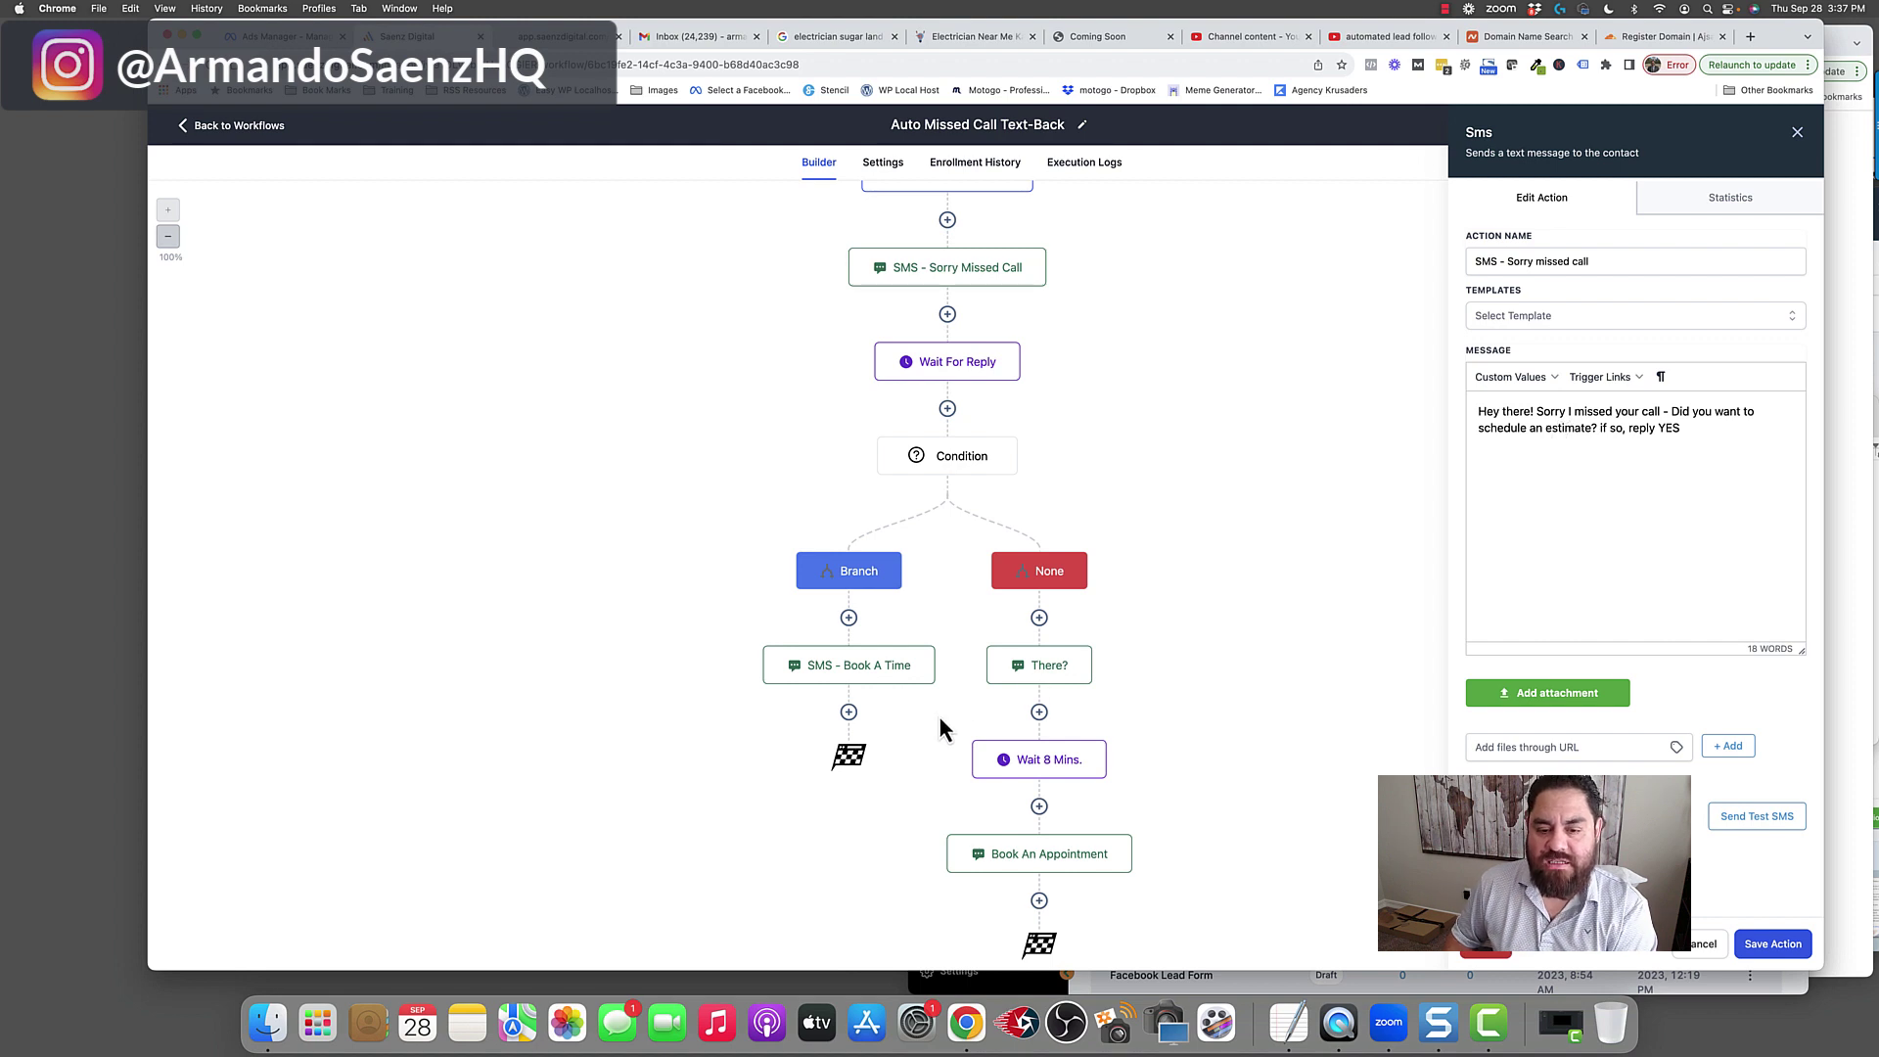
- Review the Book A Time text message, highlighting its opening words
click(870, 672)
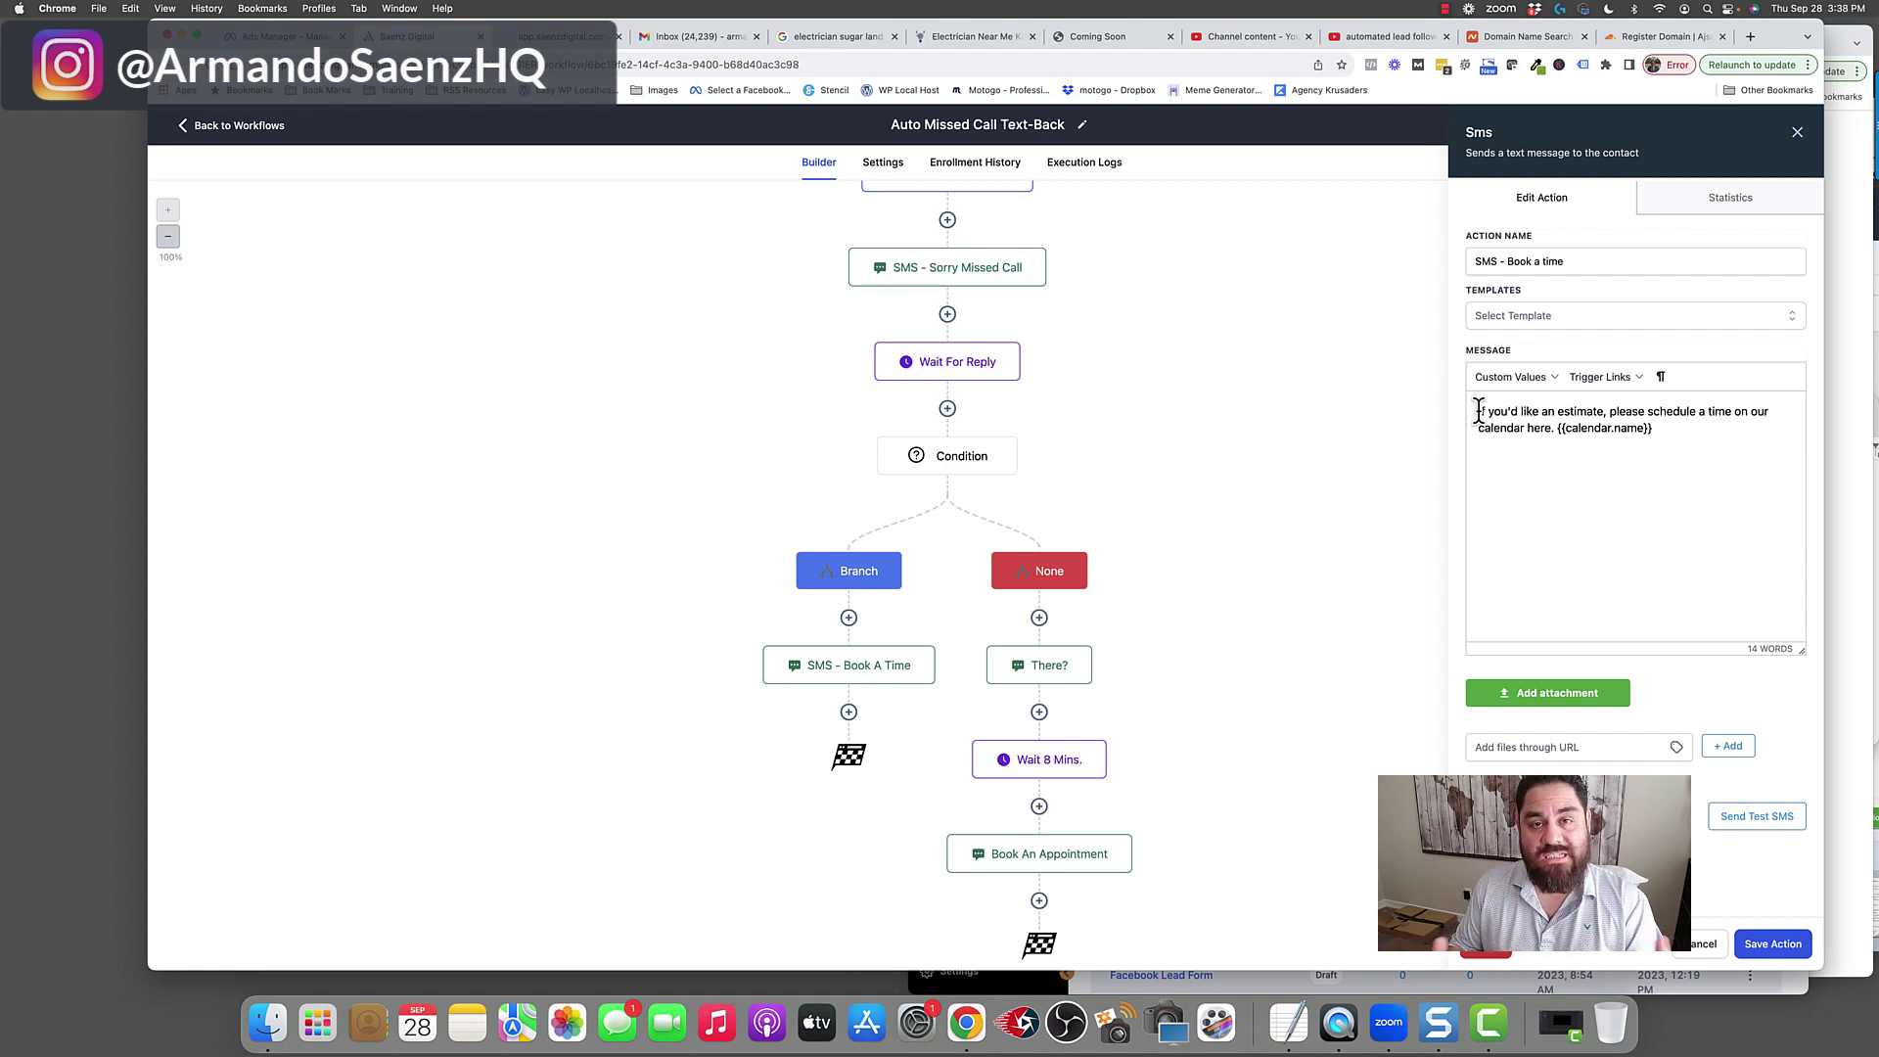
drag(1478, 411, 1767, 411)
click(1648, 407)
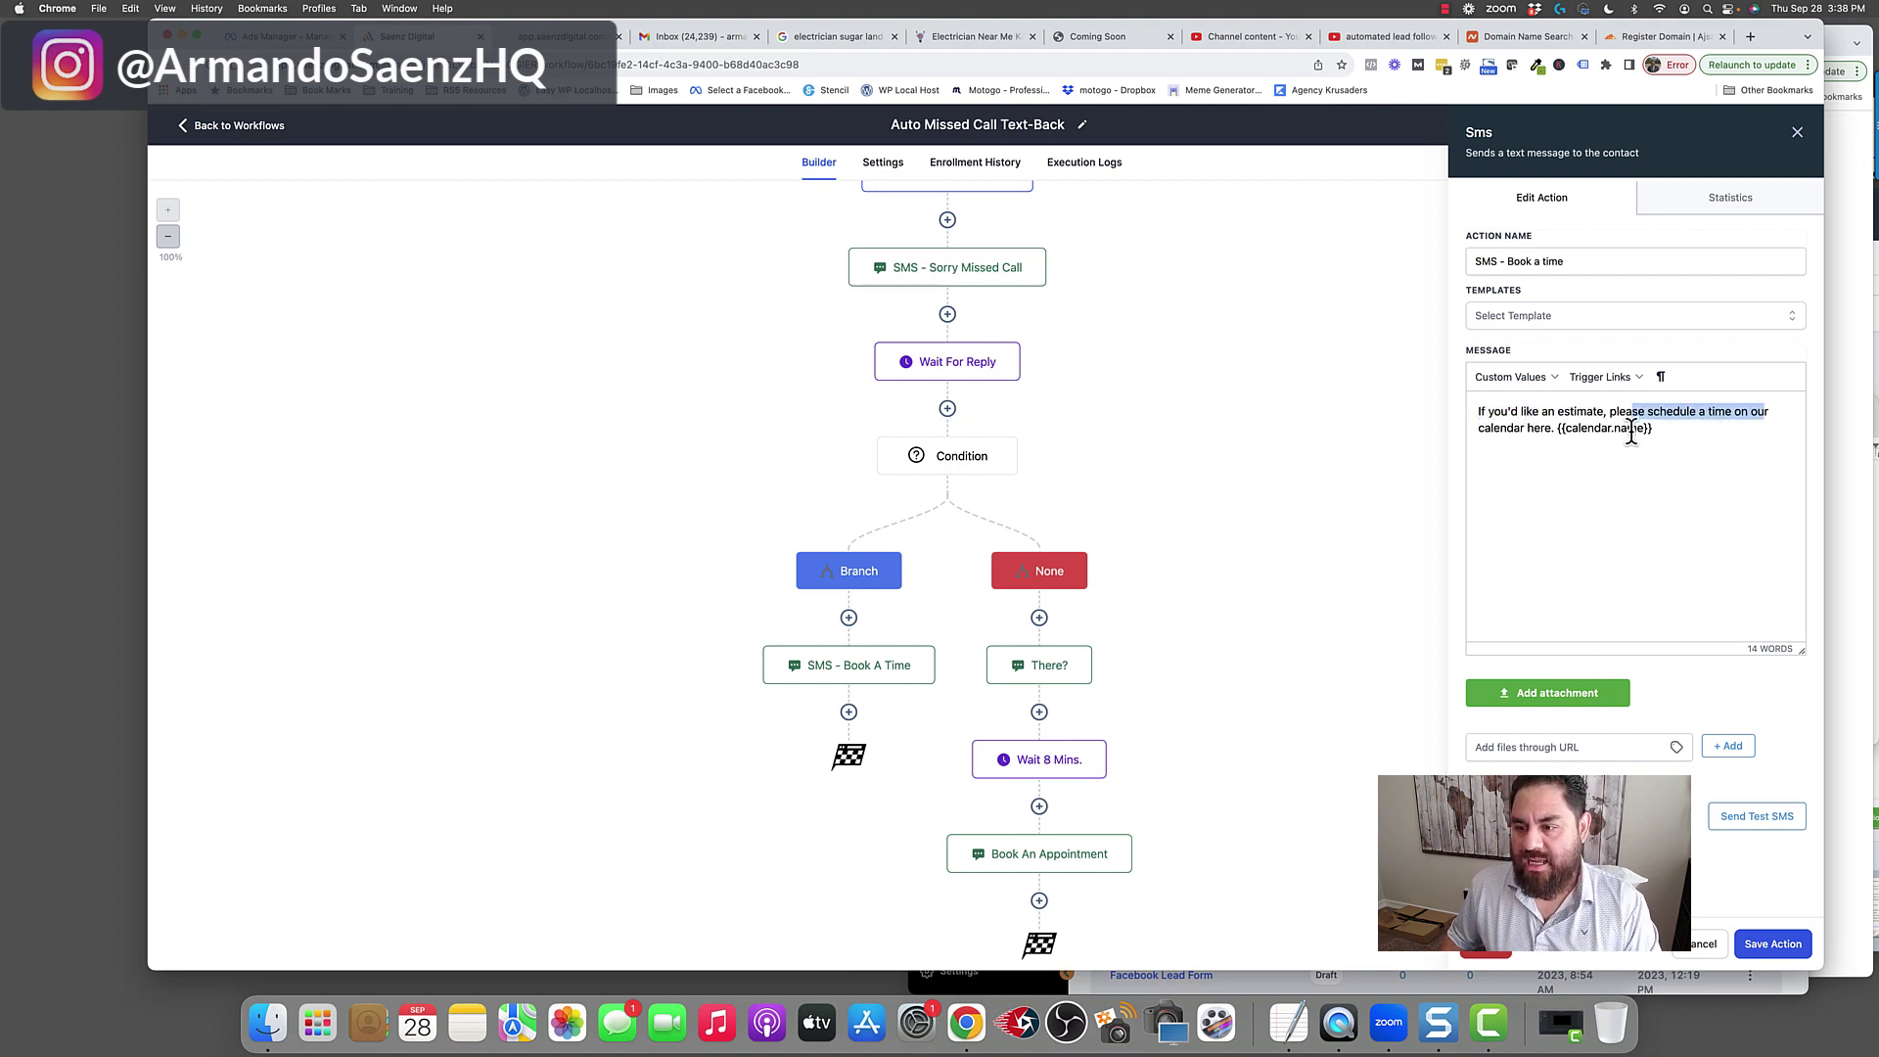
click(1577, 428)
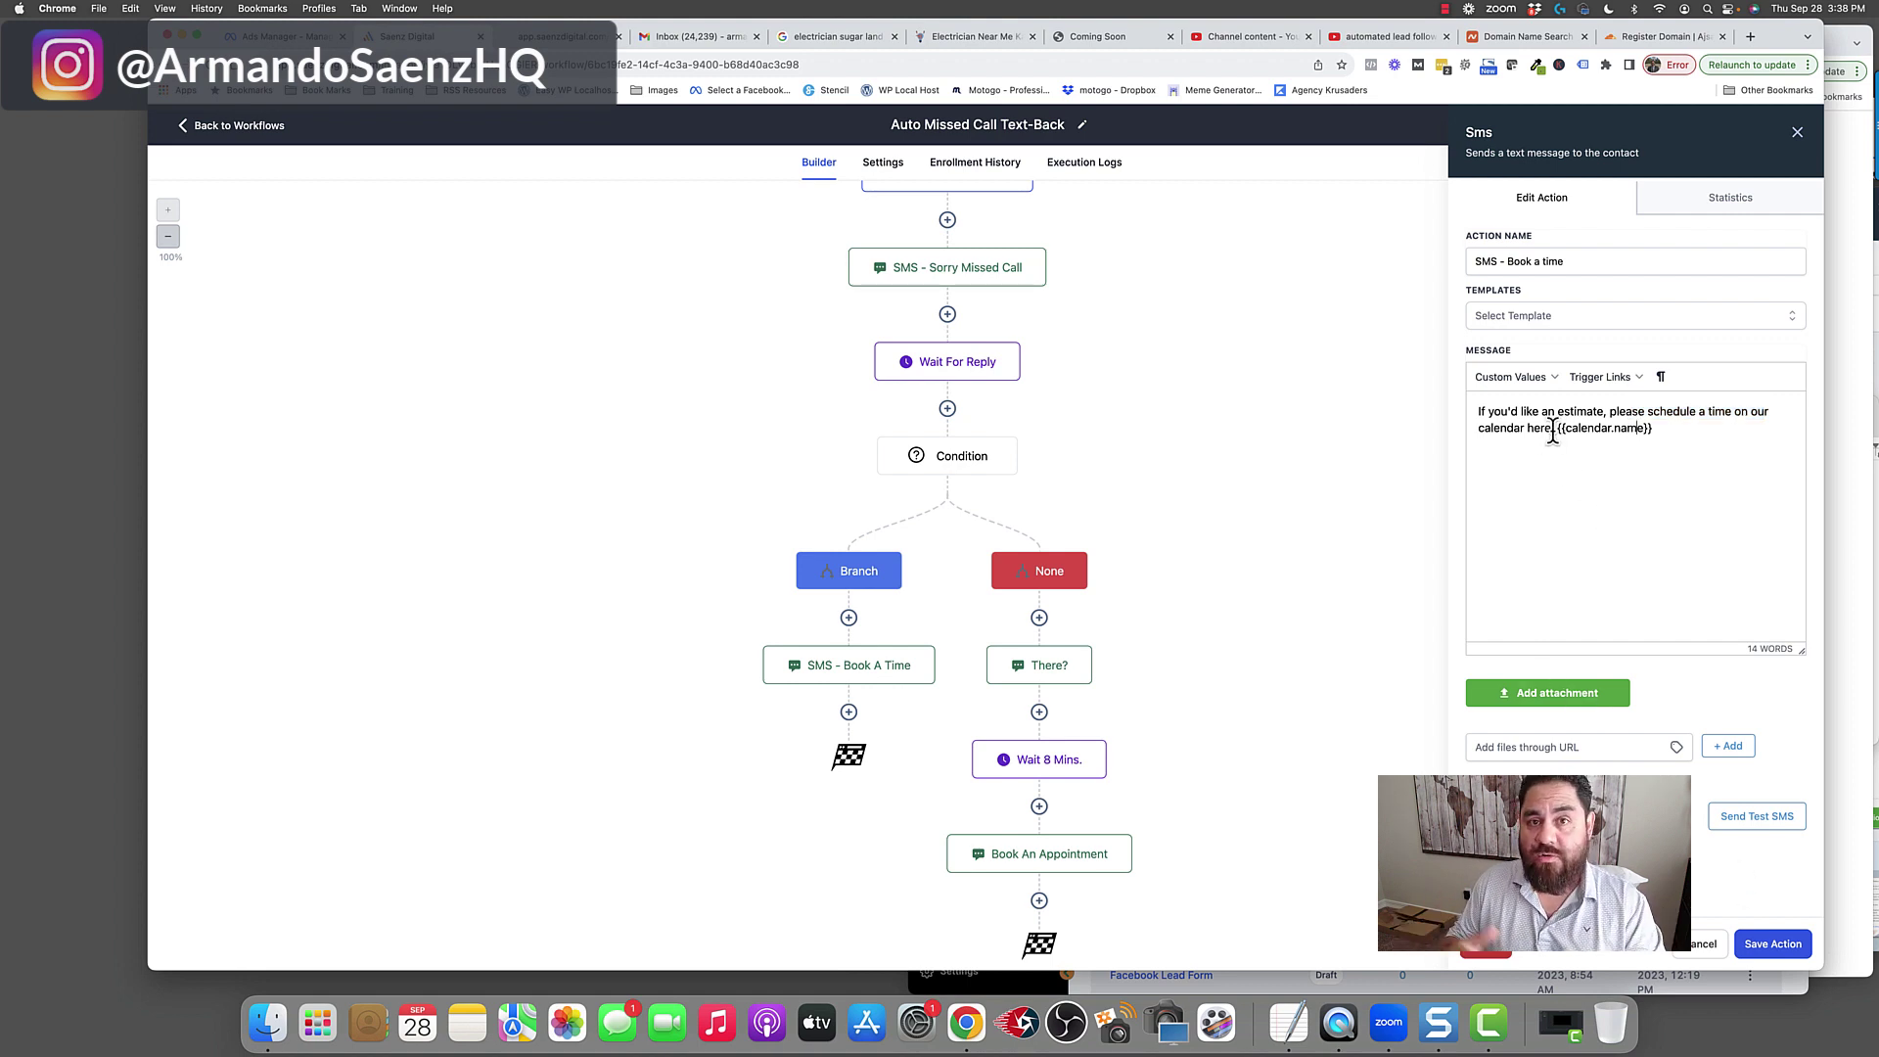
- Inspect the reply Condition, the There? follow-up and the Book An Appointment message
click(959, 456)
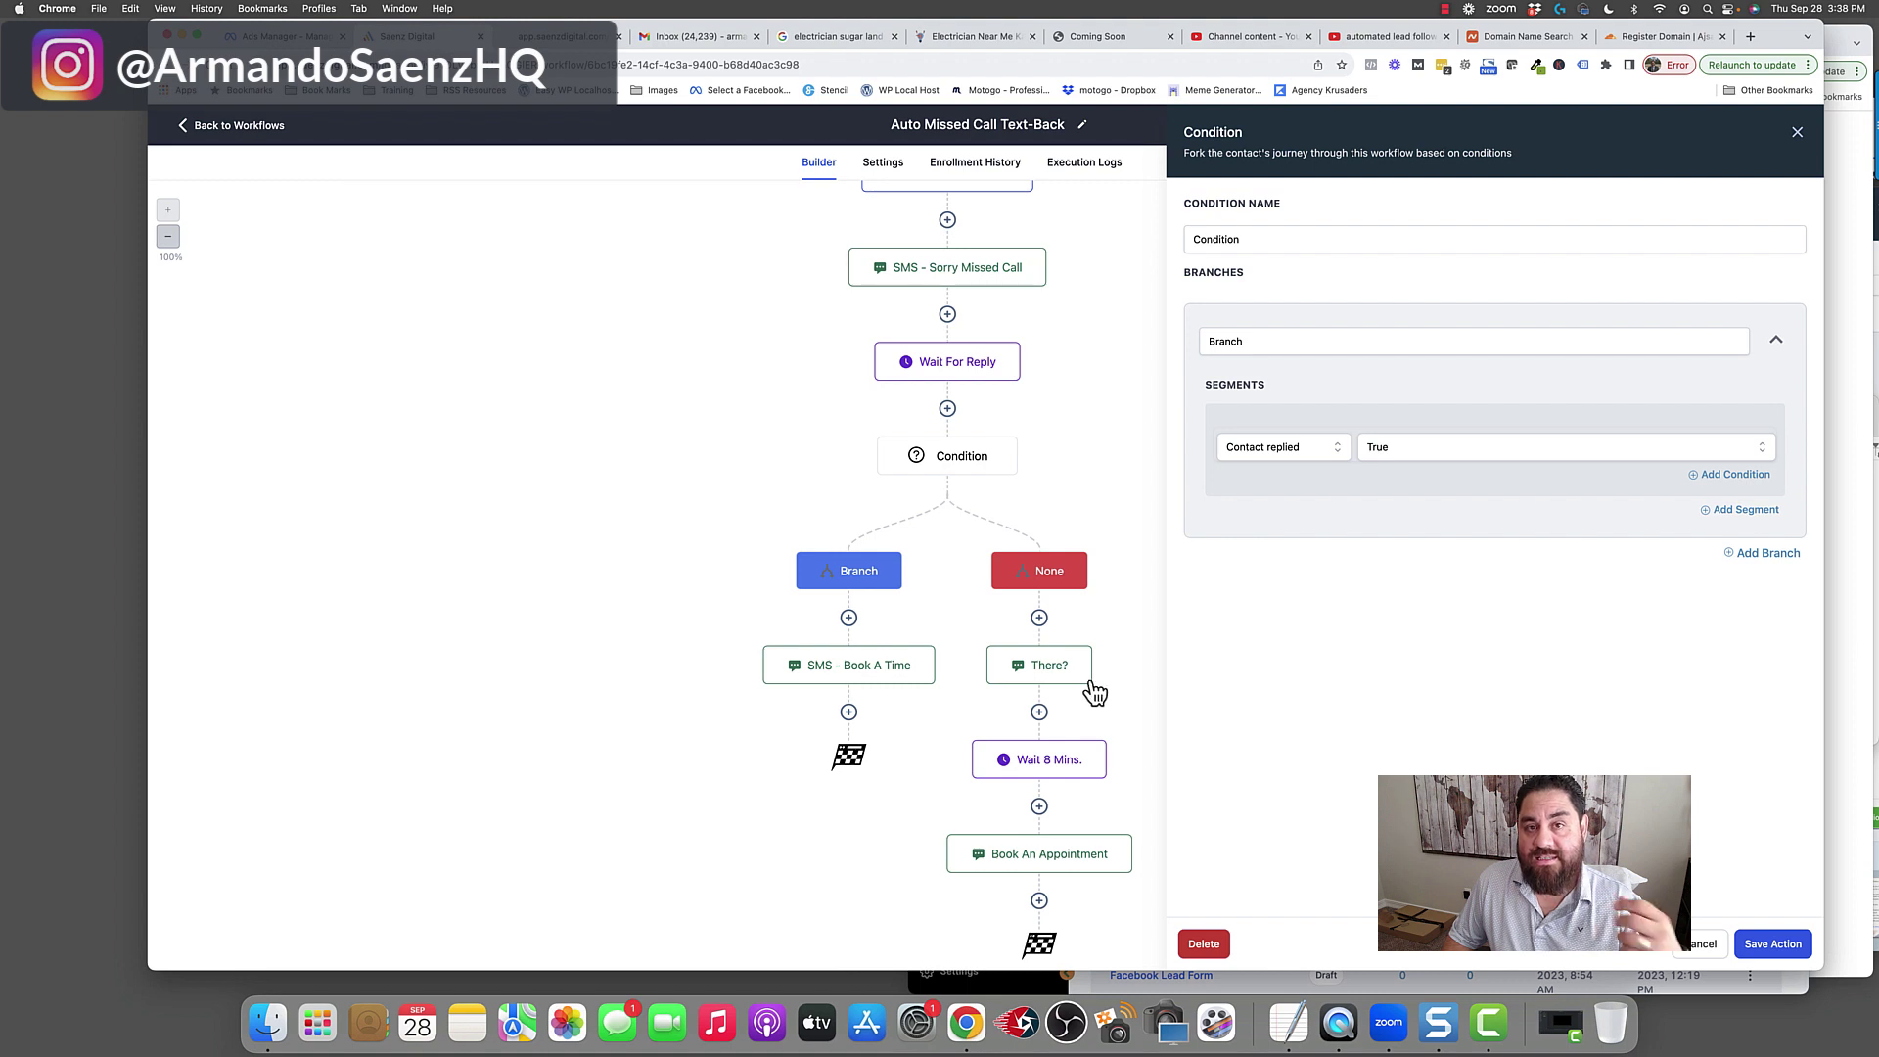
click(1049, 669)
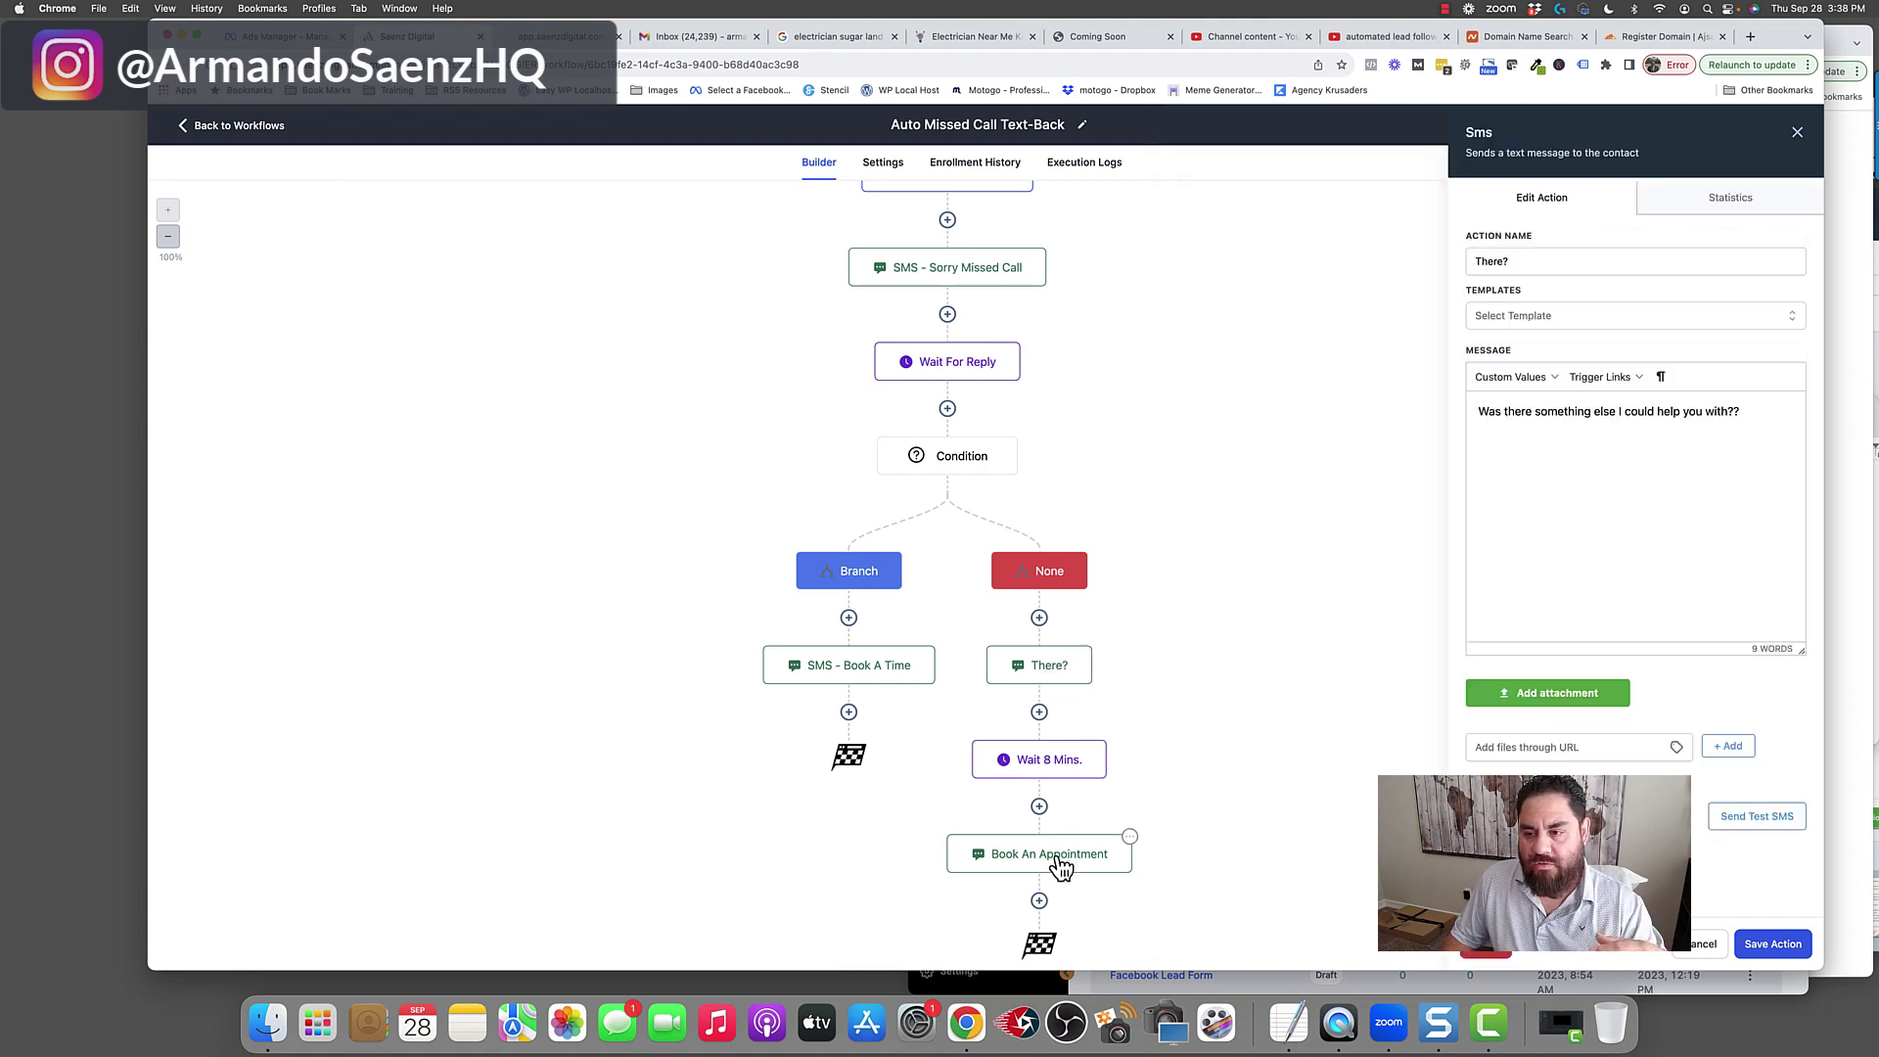
click(1062, 867)
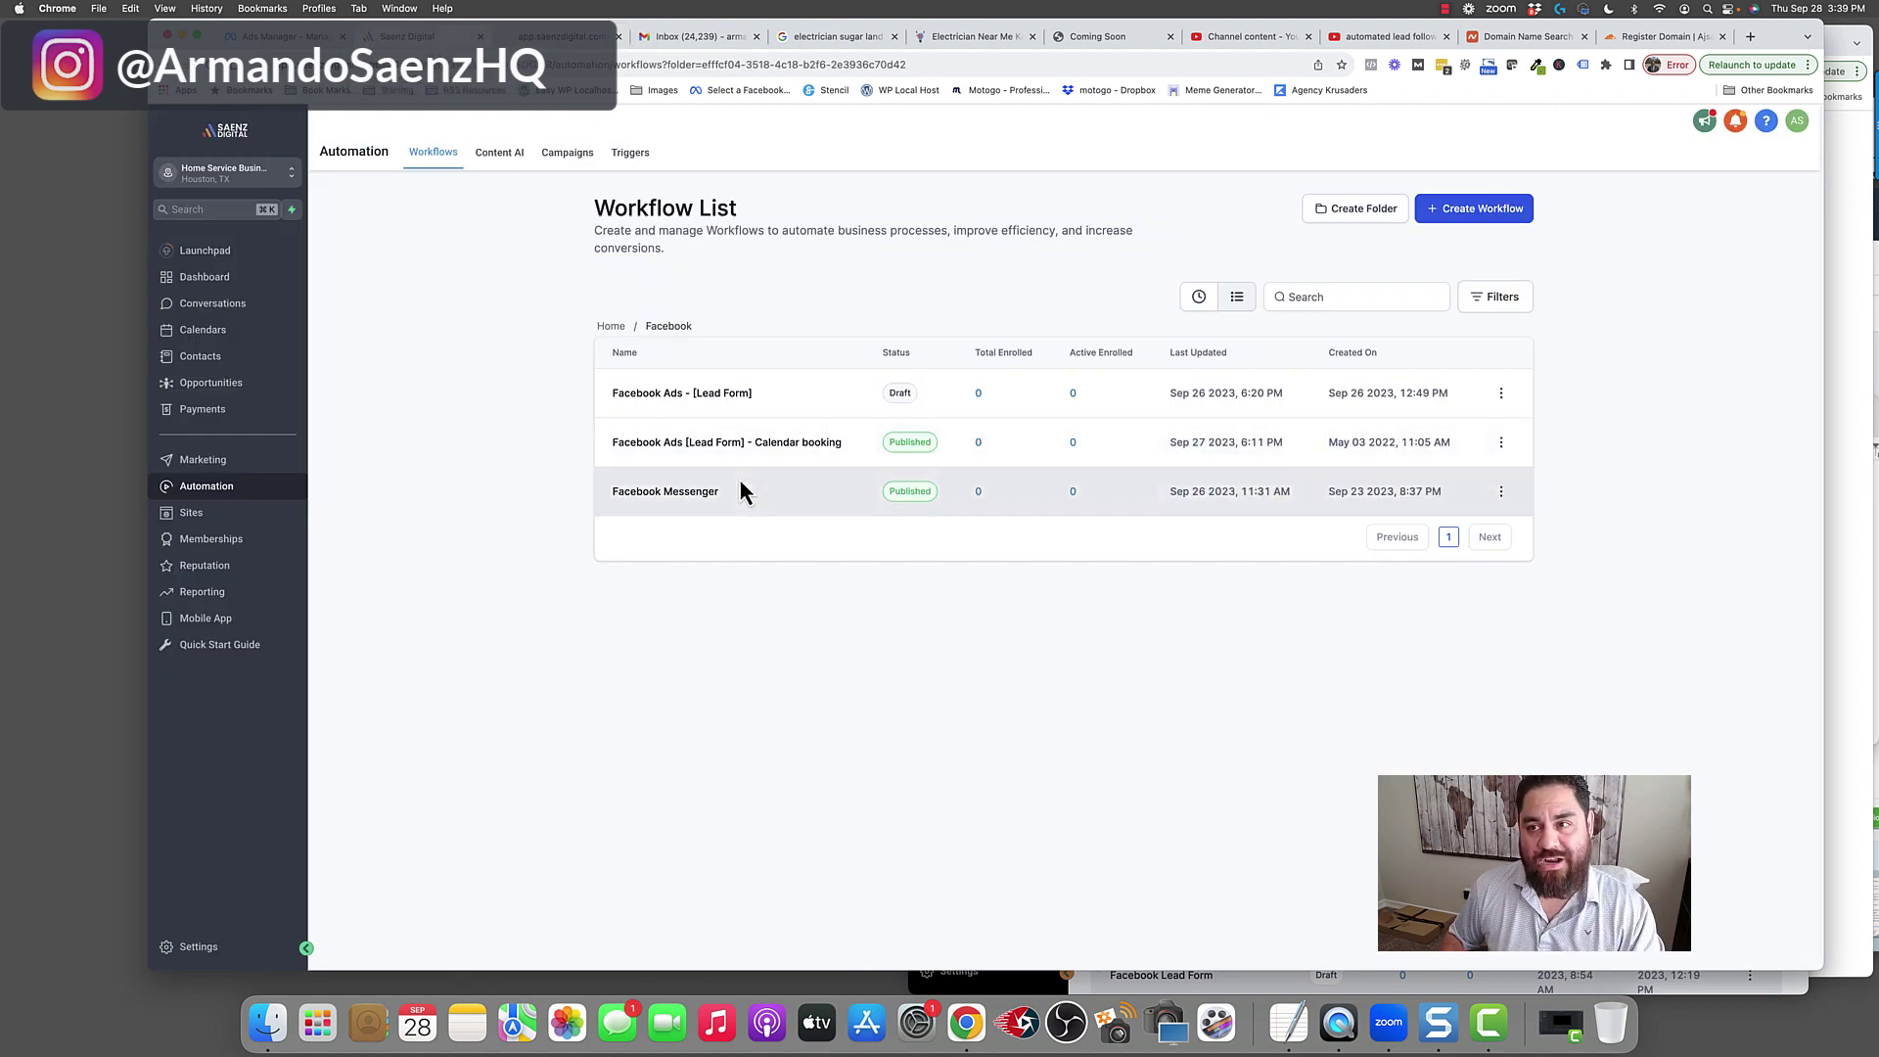
- Open the Facebook Ads - [Lead Form] workflow and view its Facebook Lead Form Submitted trigger
click(702, 399)
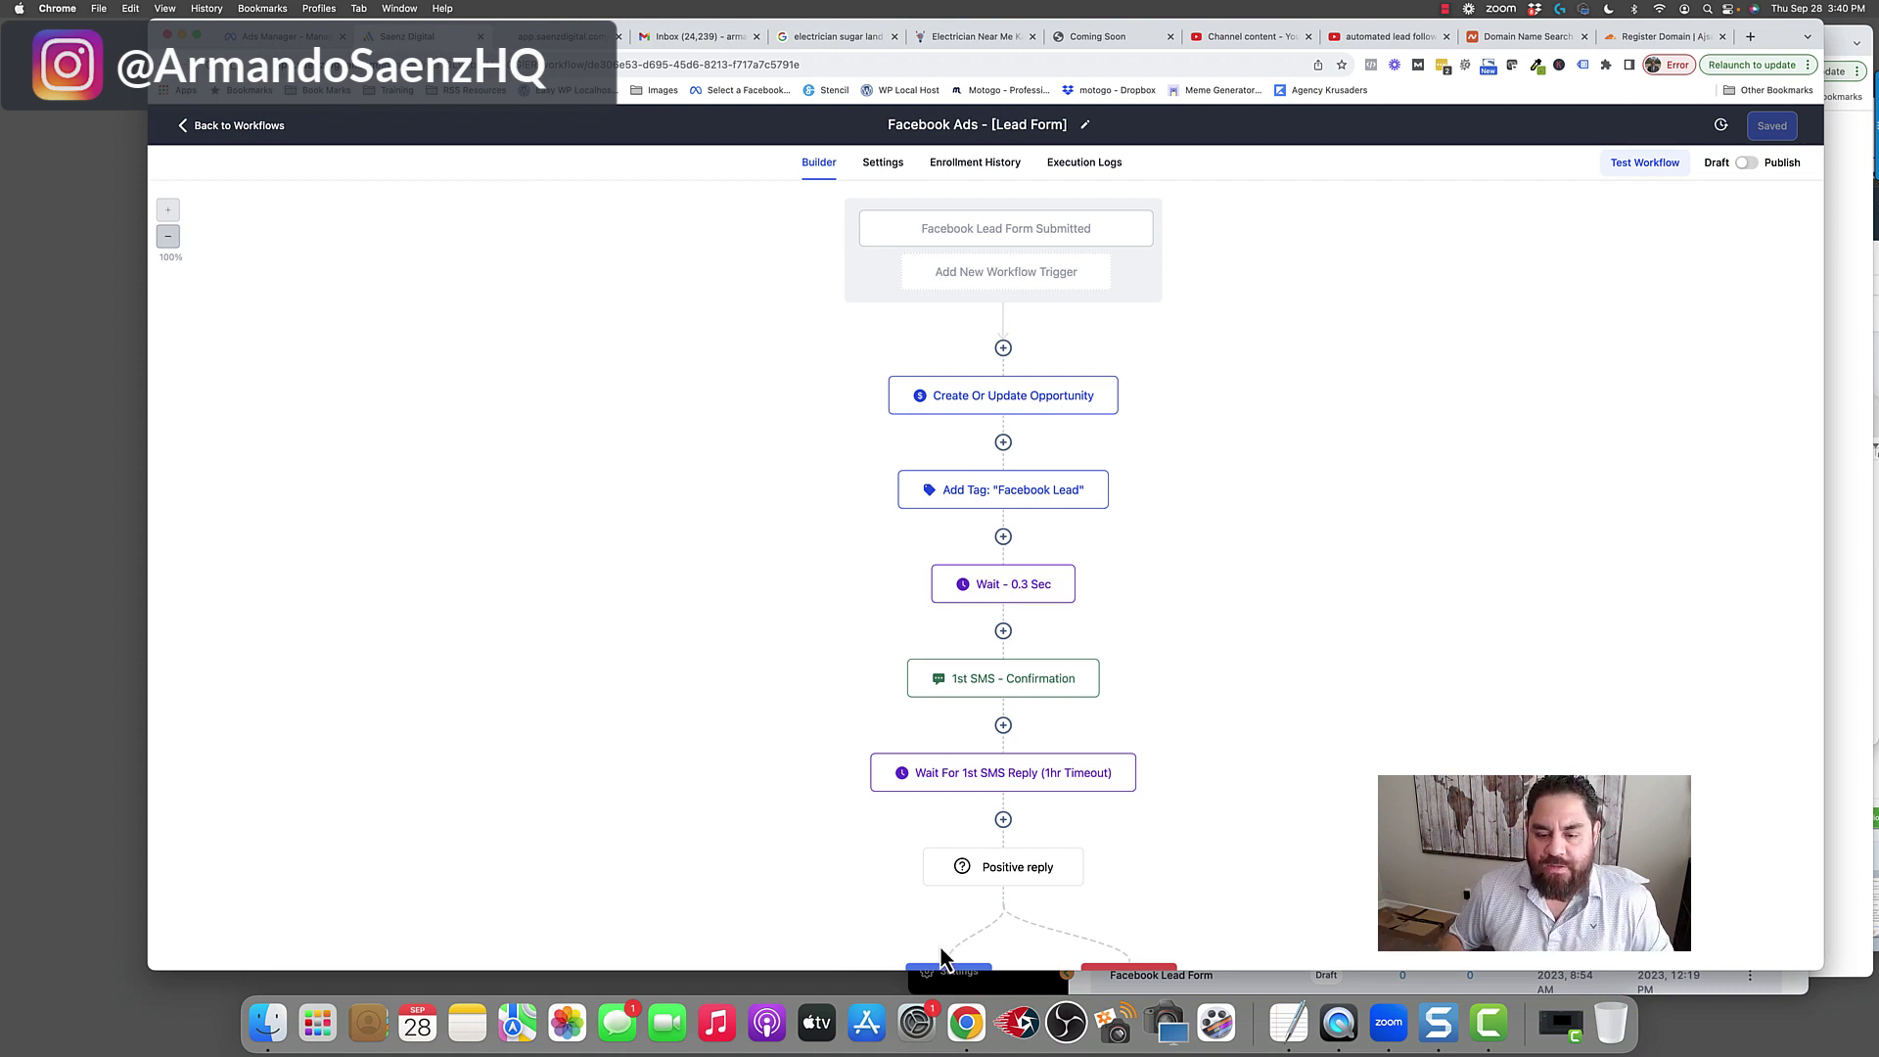
click(1017, 235)
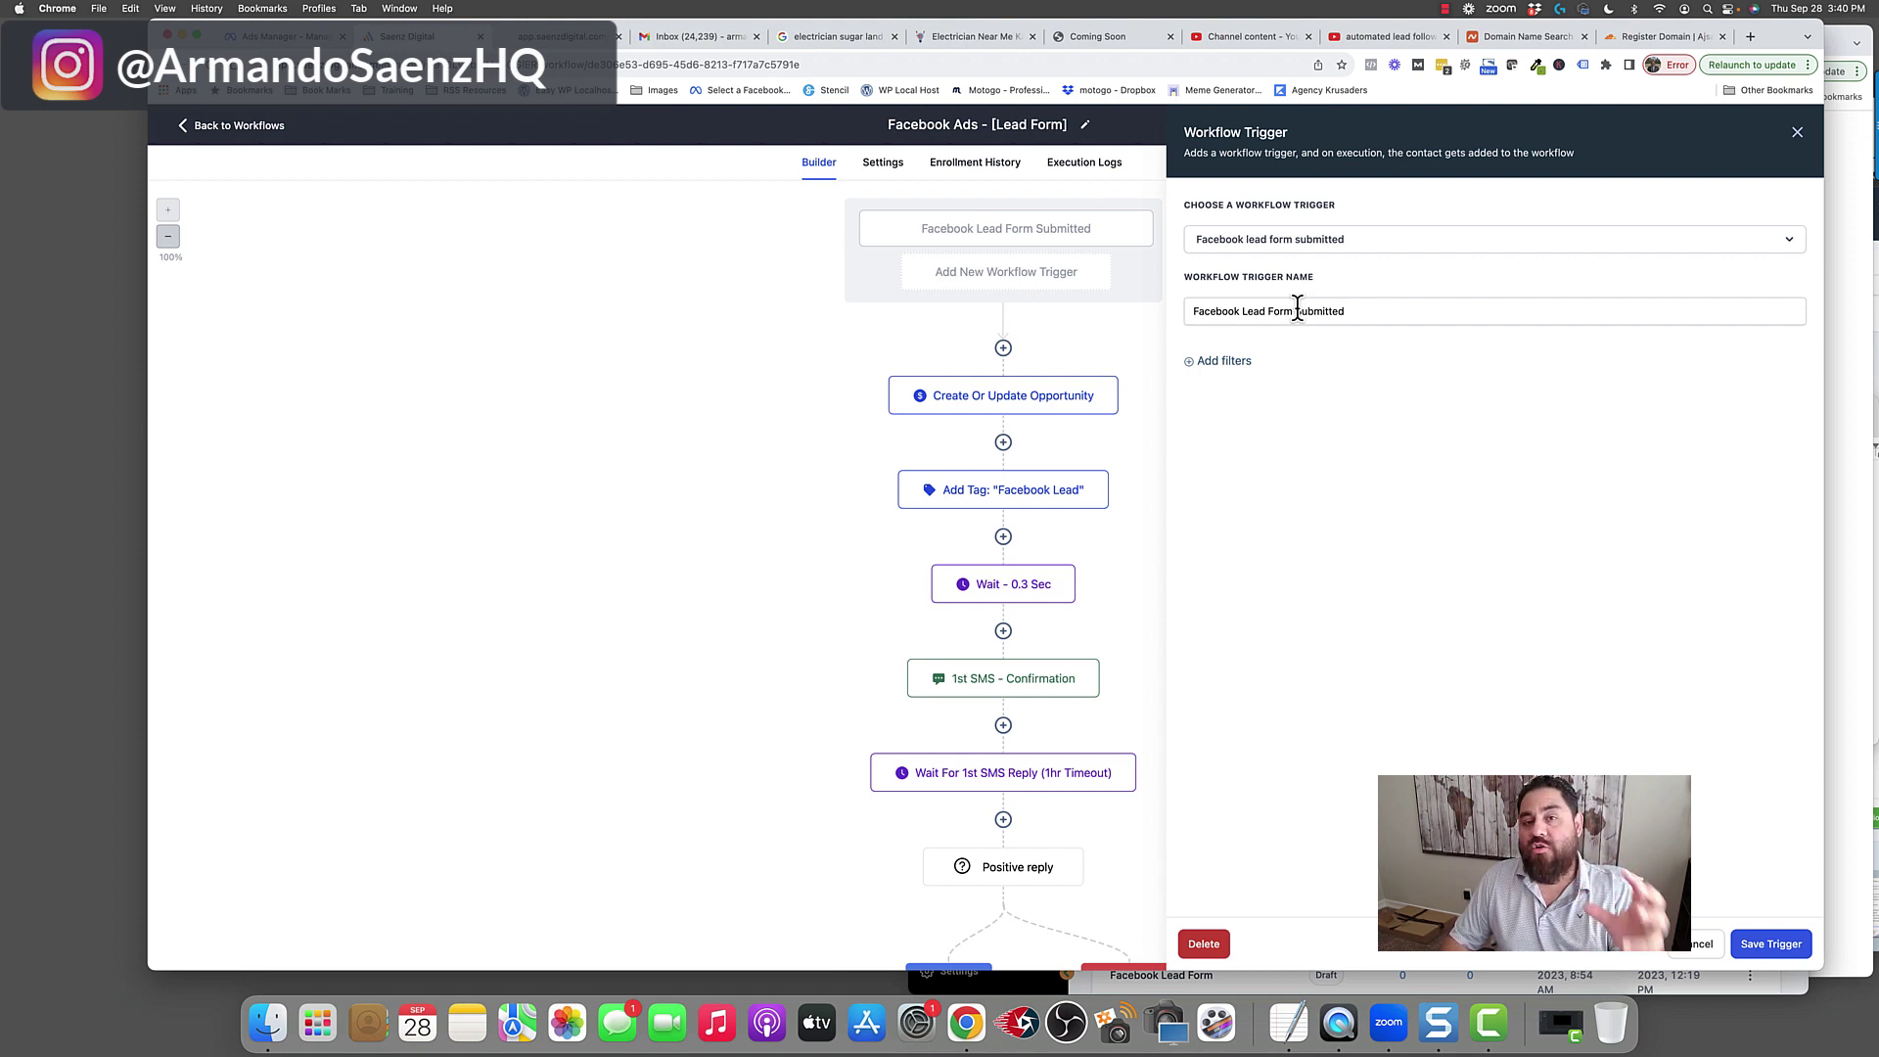
- Review the Create Or Update Opportunity step and the 1st SMS - Confirmation message
click(1771, 943)
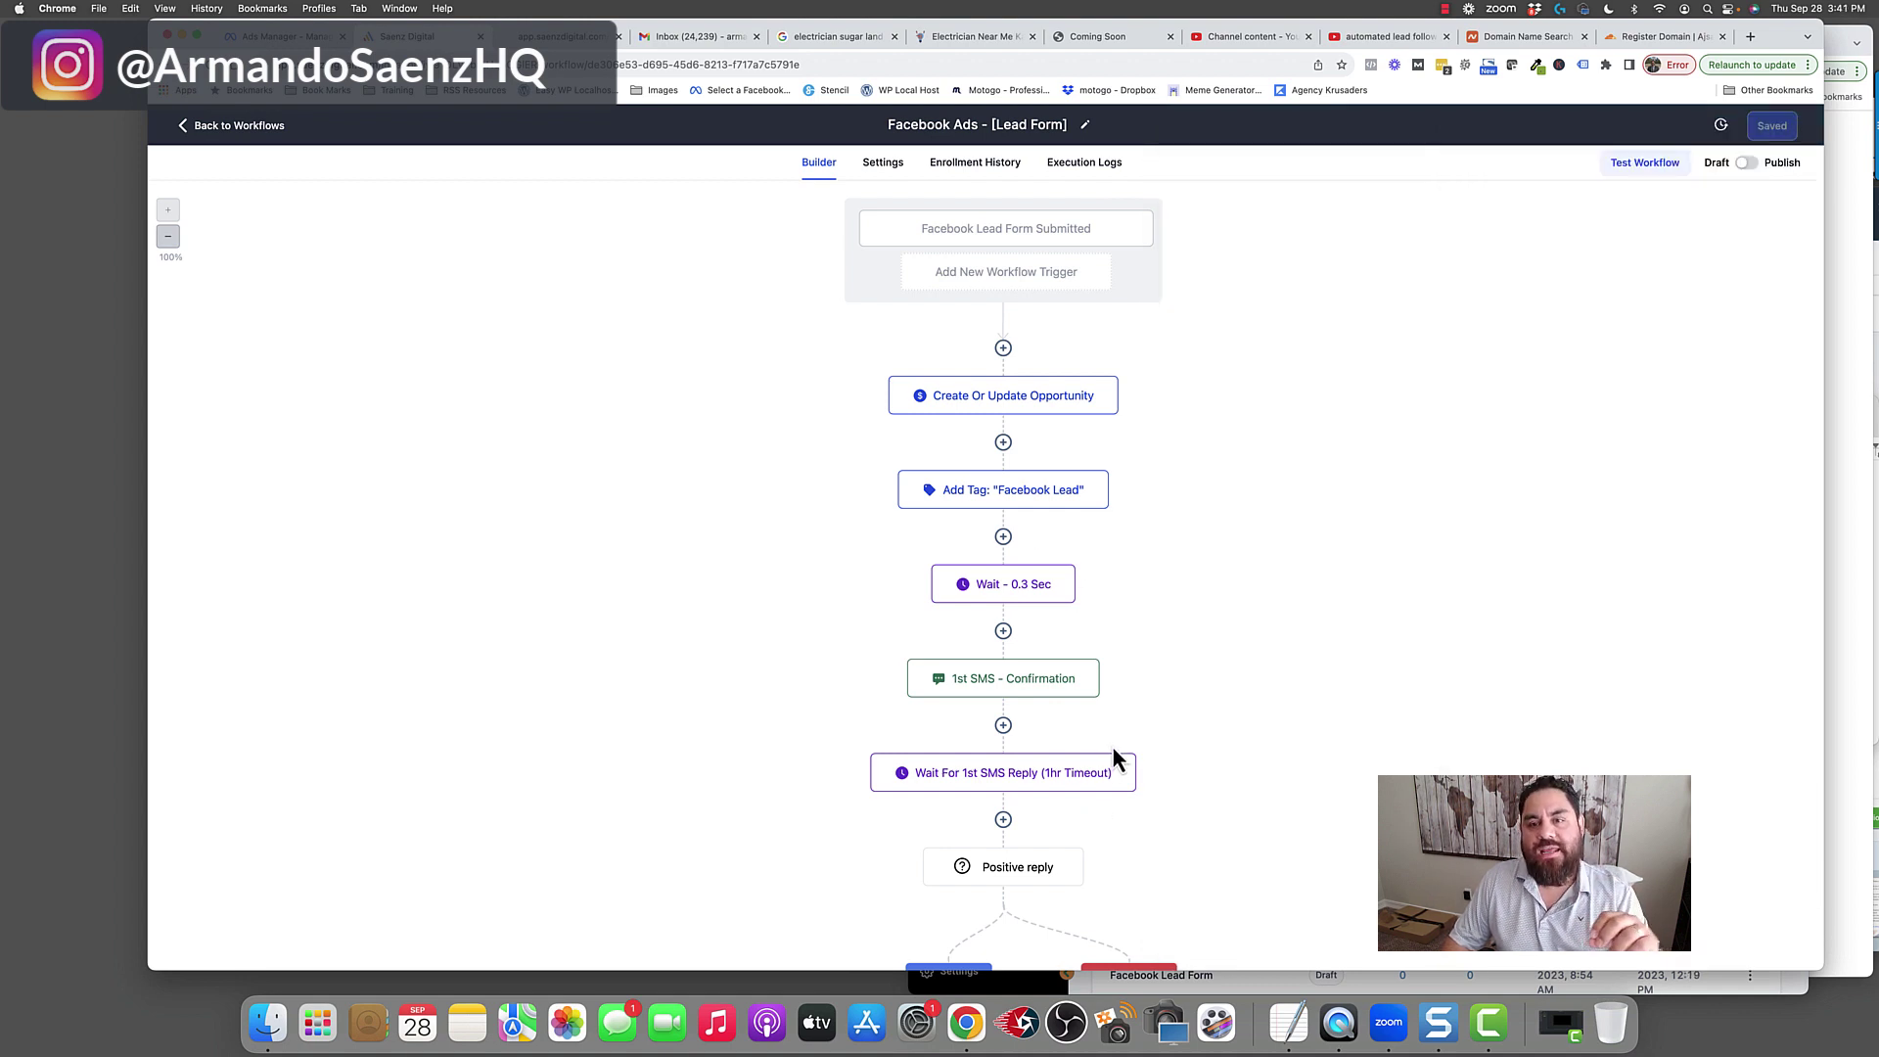
scroll(1076, 587, down, 1)
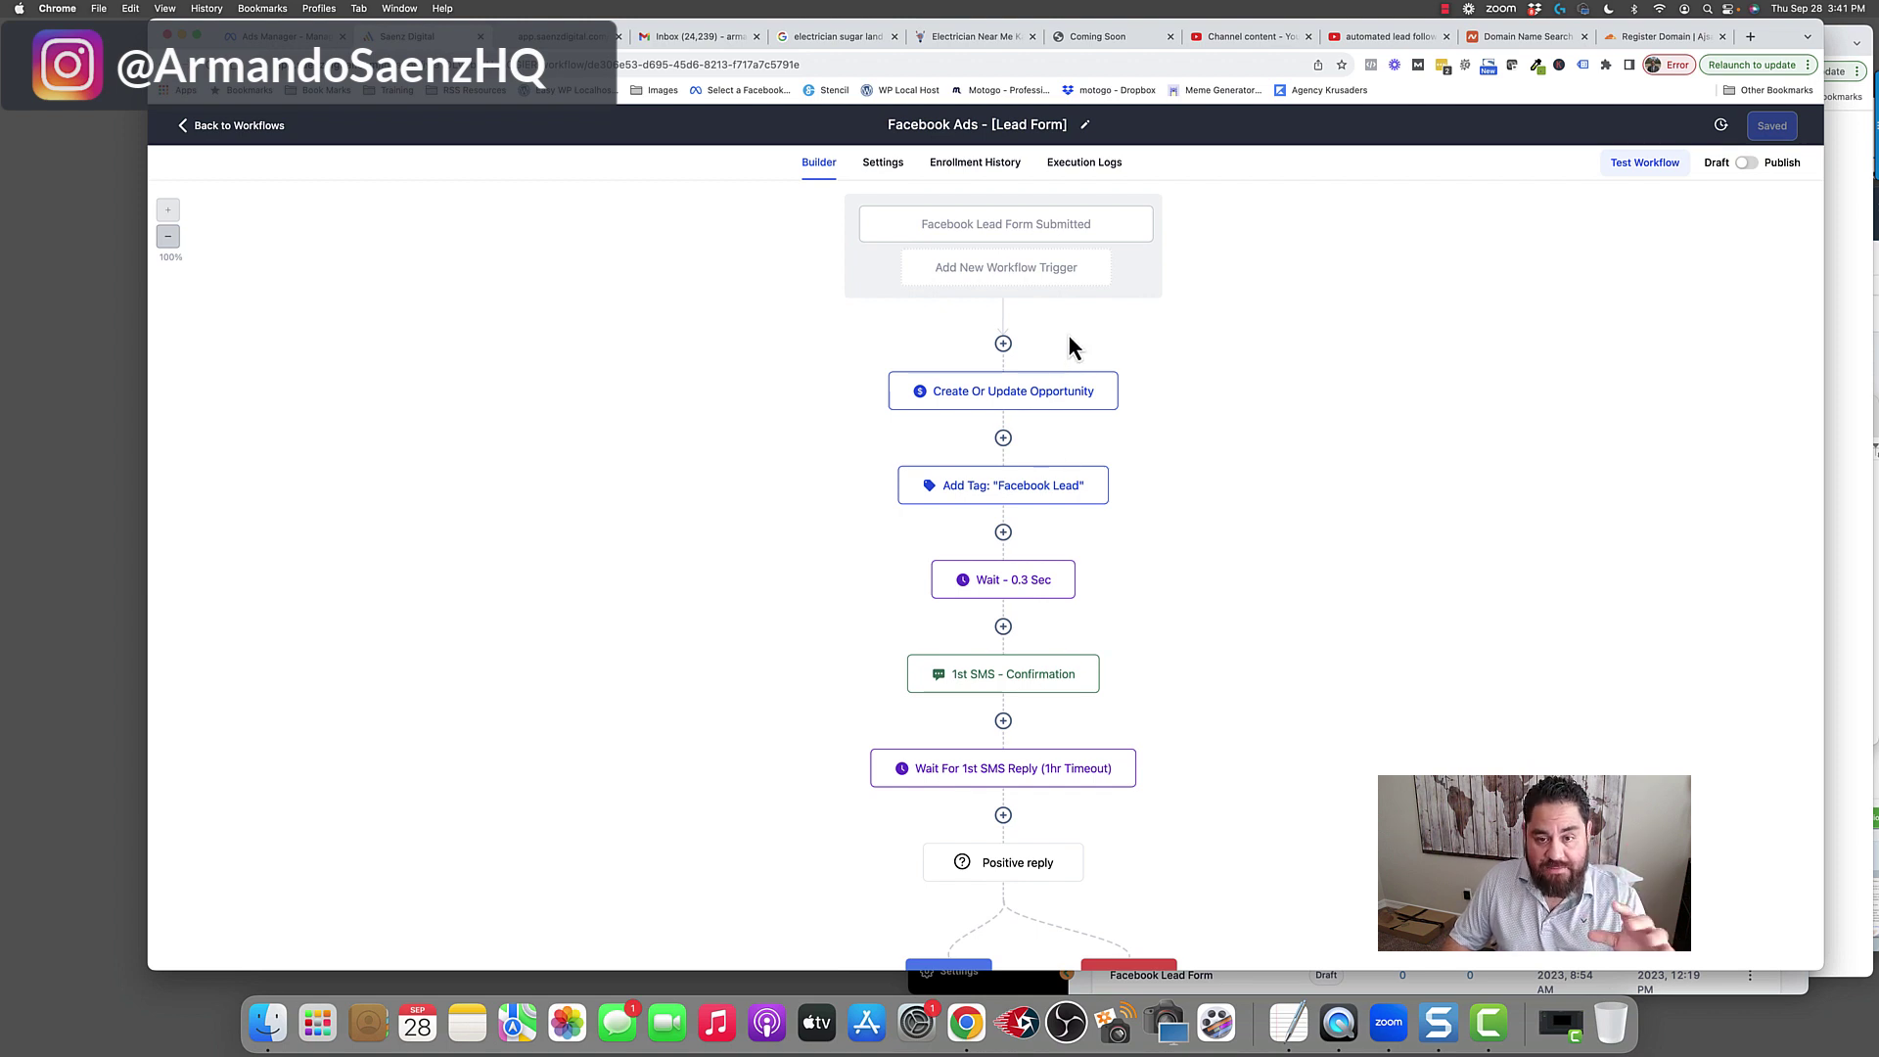
scroll(1067, 348, down, 2)
click(1030, 344)
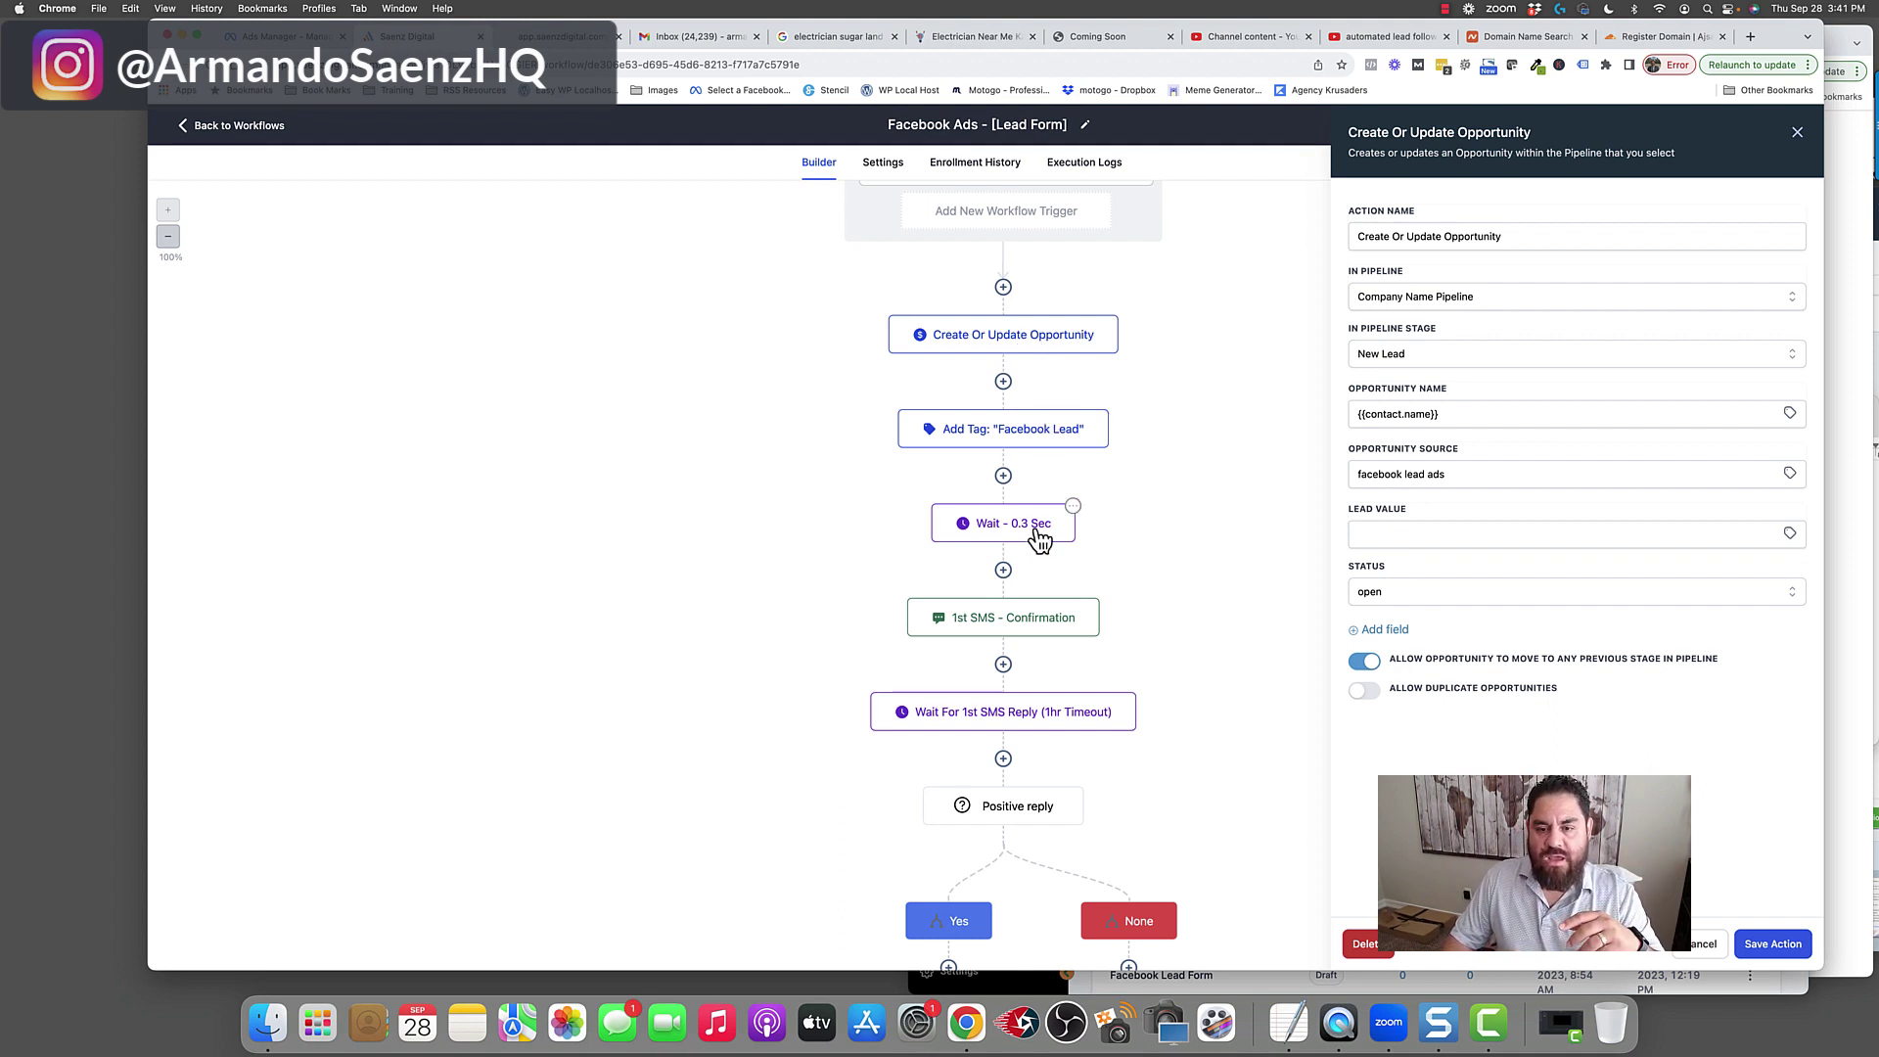
click(1007, 629)
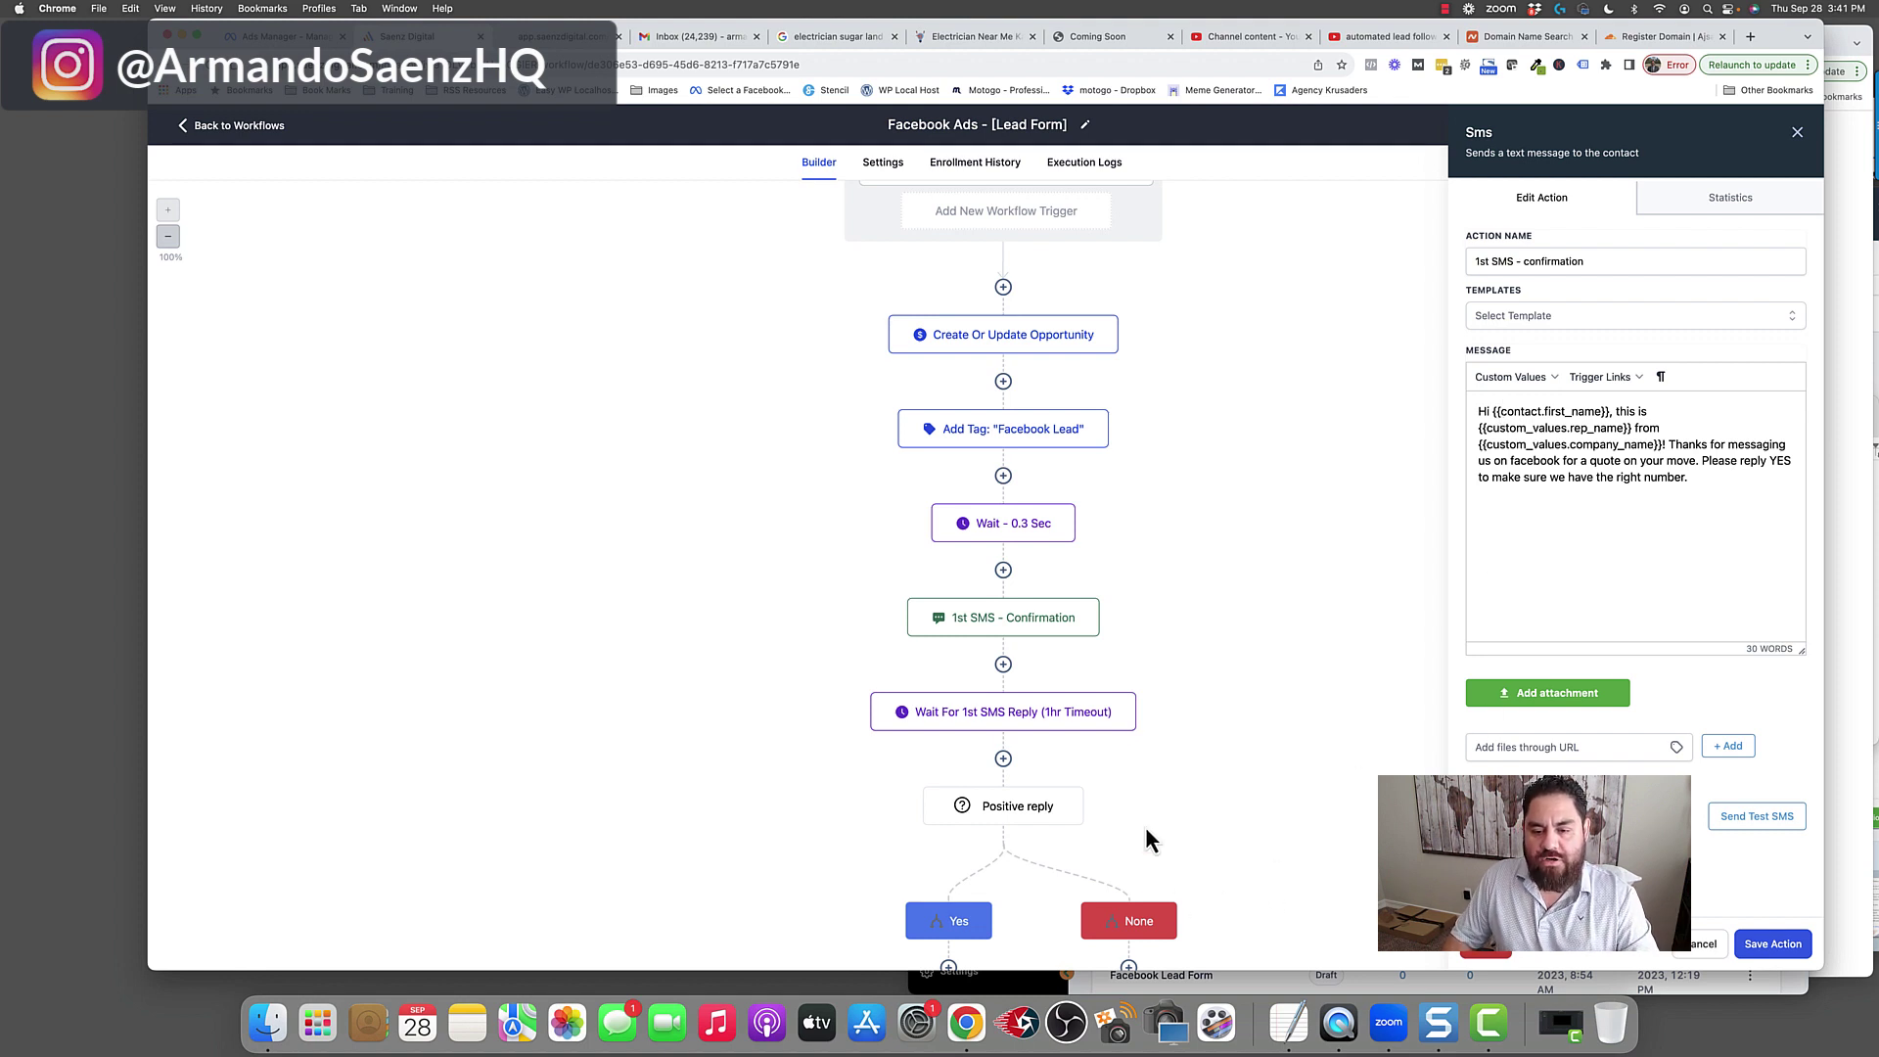
scroll(1162, 626, down, 2)
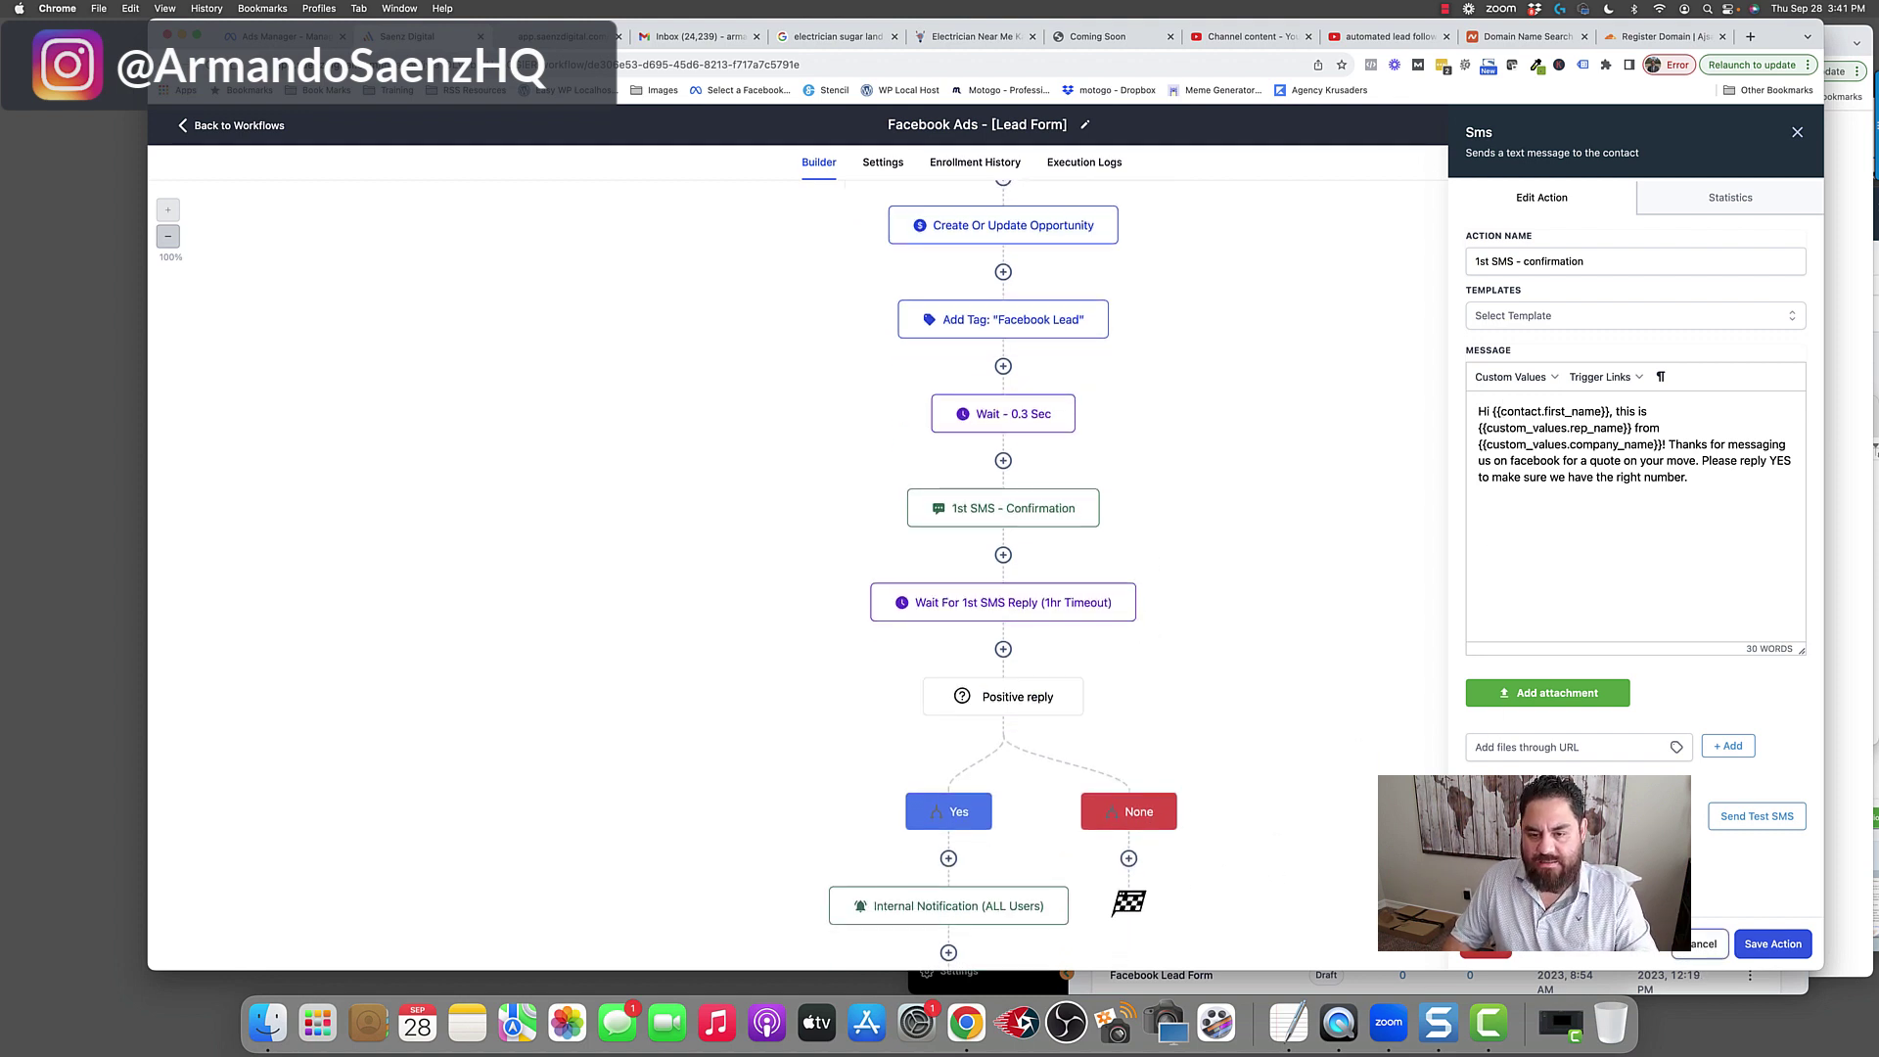
- Check the Positive reply condition's Yes branch rules and save the action
click(1057, 783)
click(1040, 649)
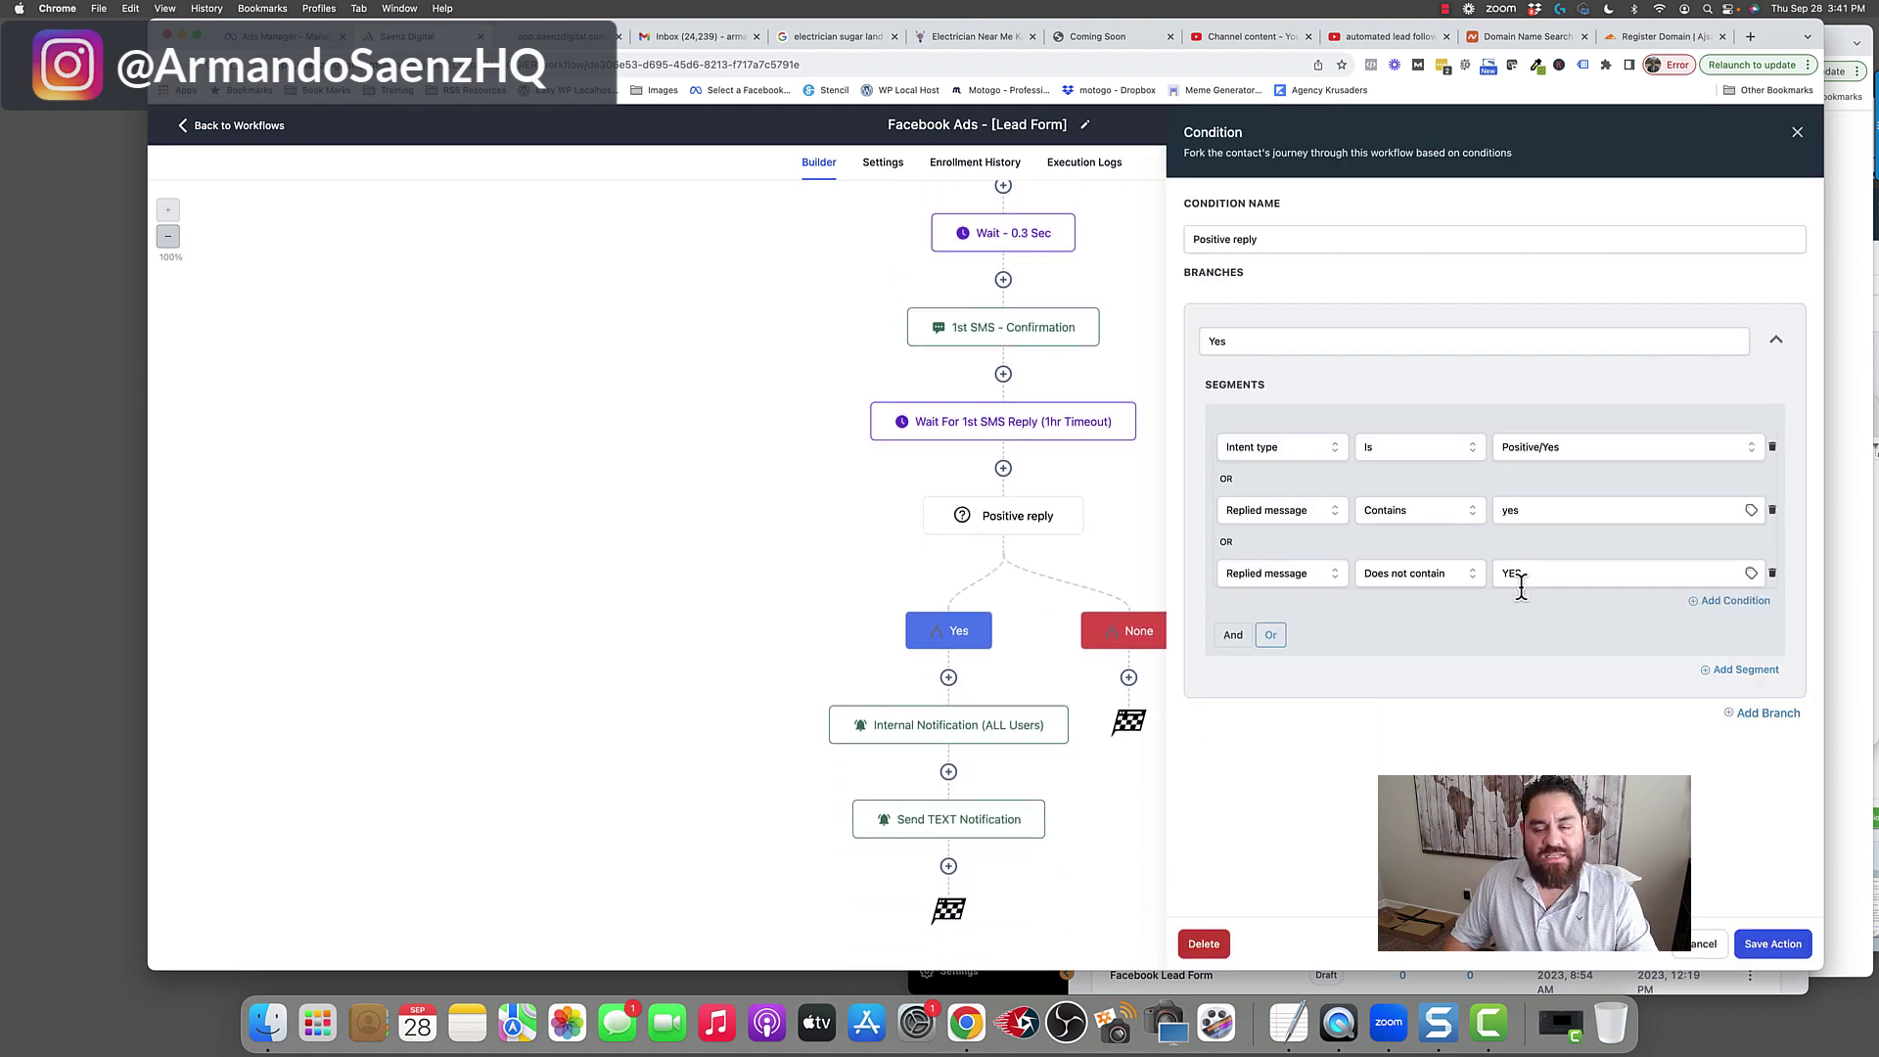
click(1752, 947)
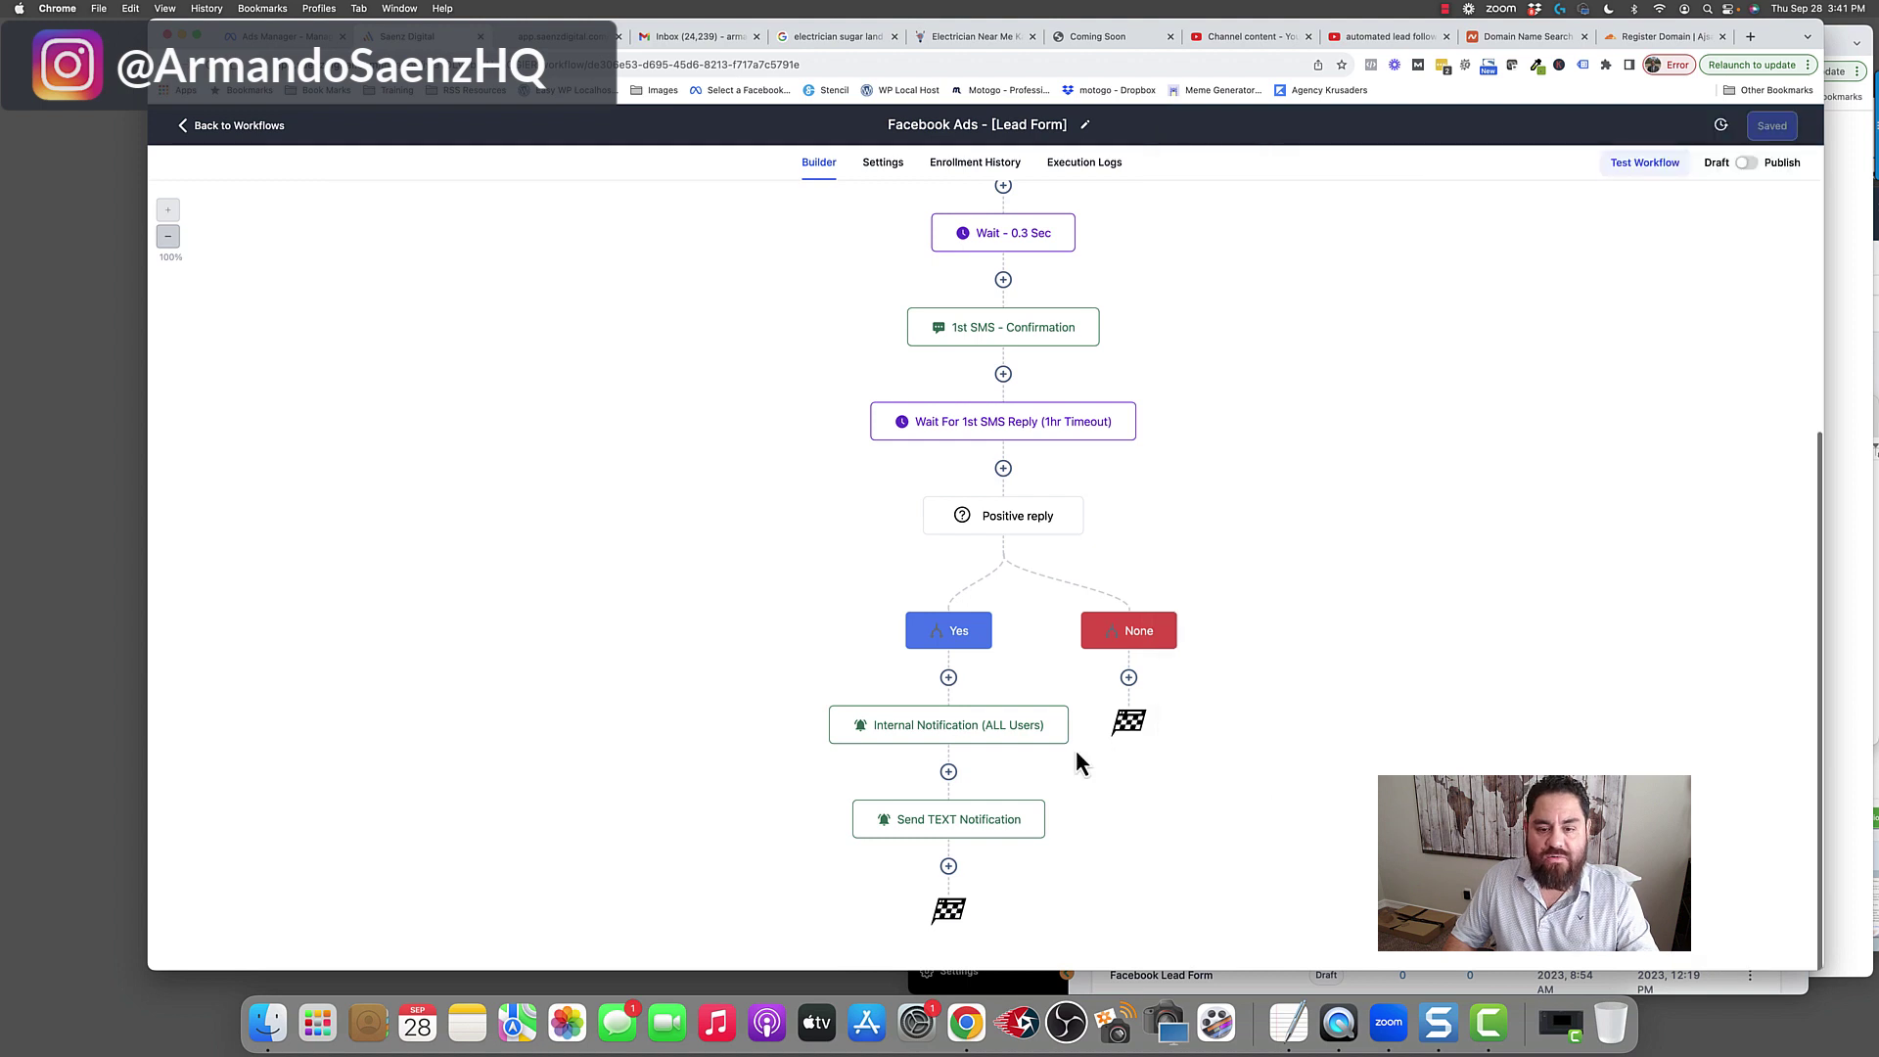
- Inspect the Internal Notification (ALL Users) step's settings
click(966, 734)
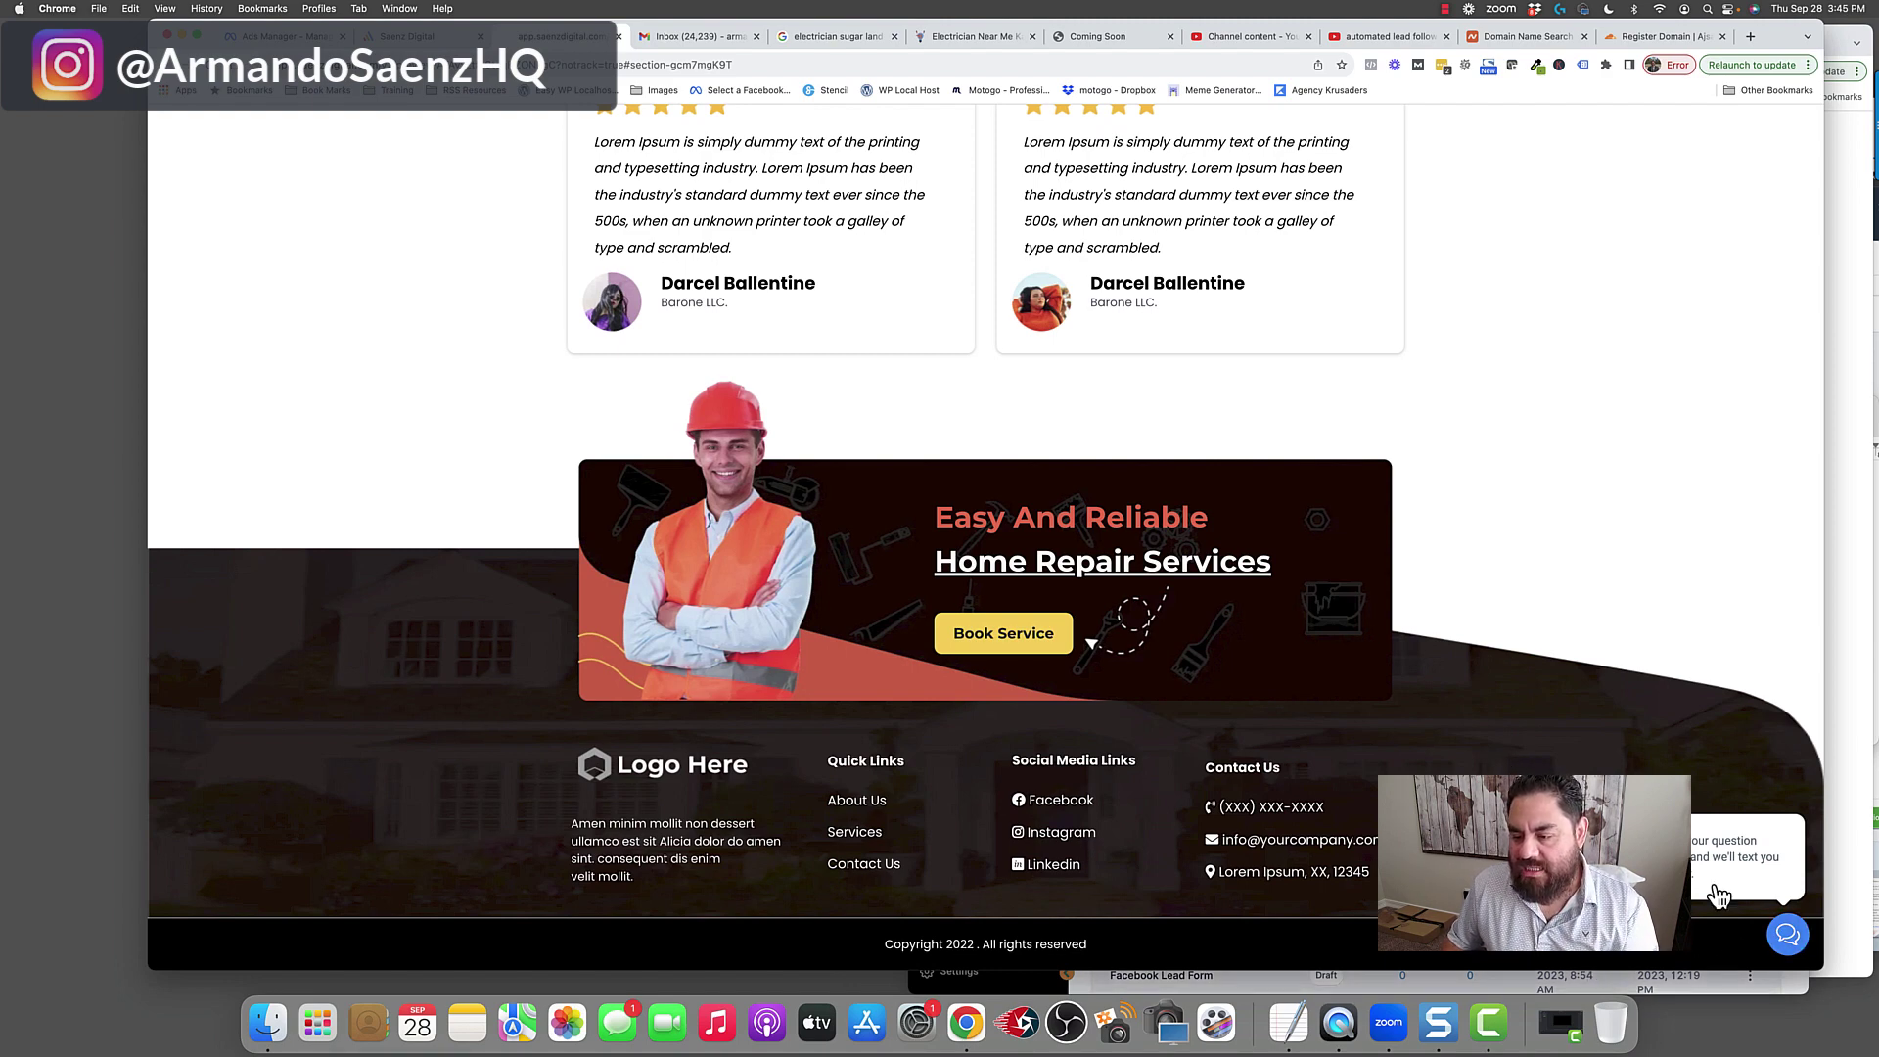
- Open the demo website's chat bubble to show the We'll Text You form
click(1783, 940)
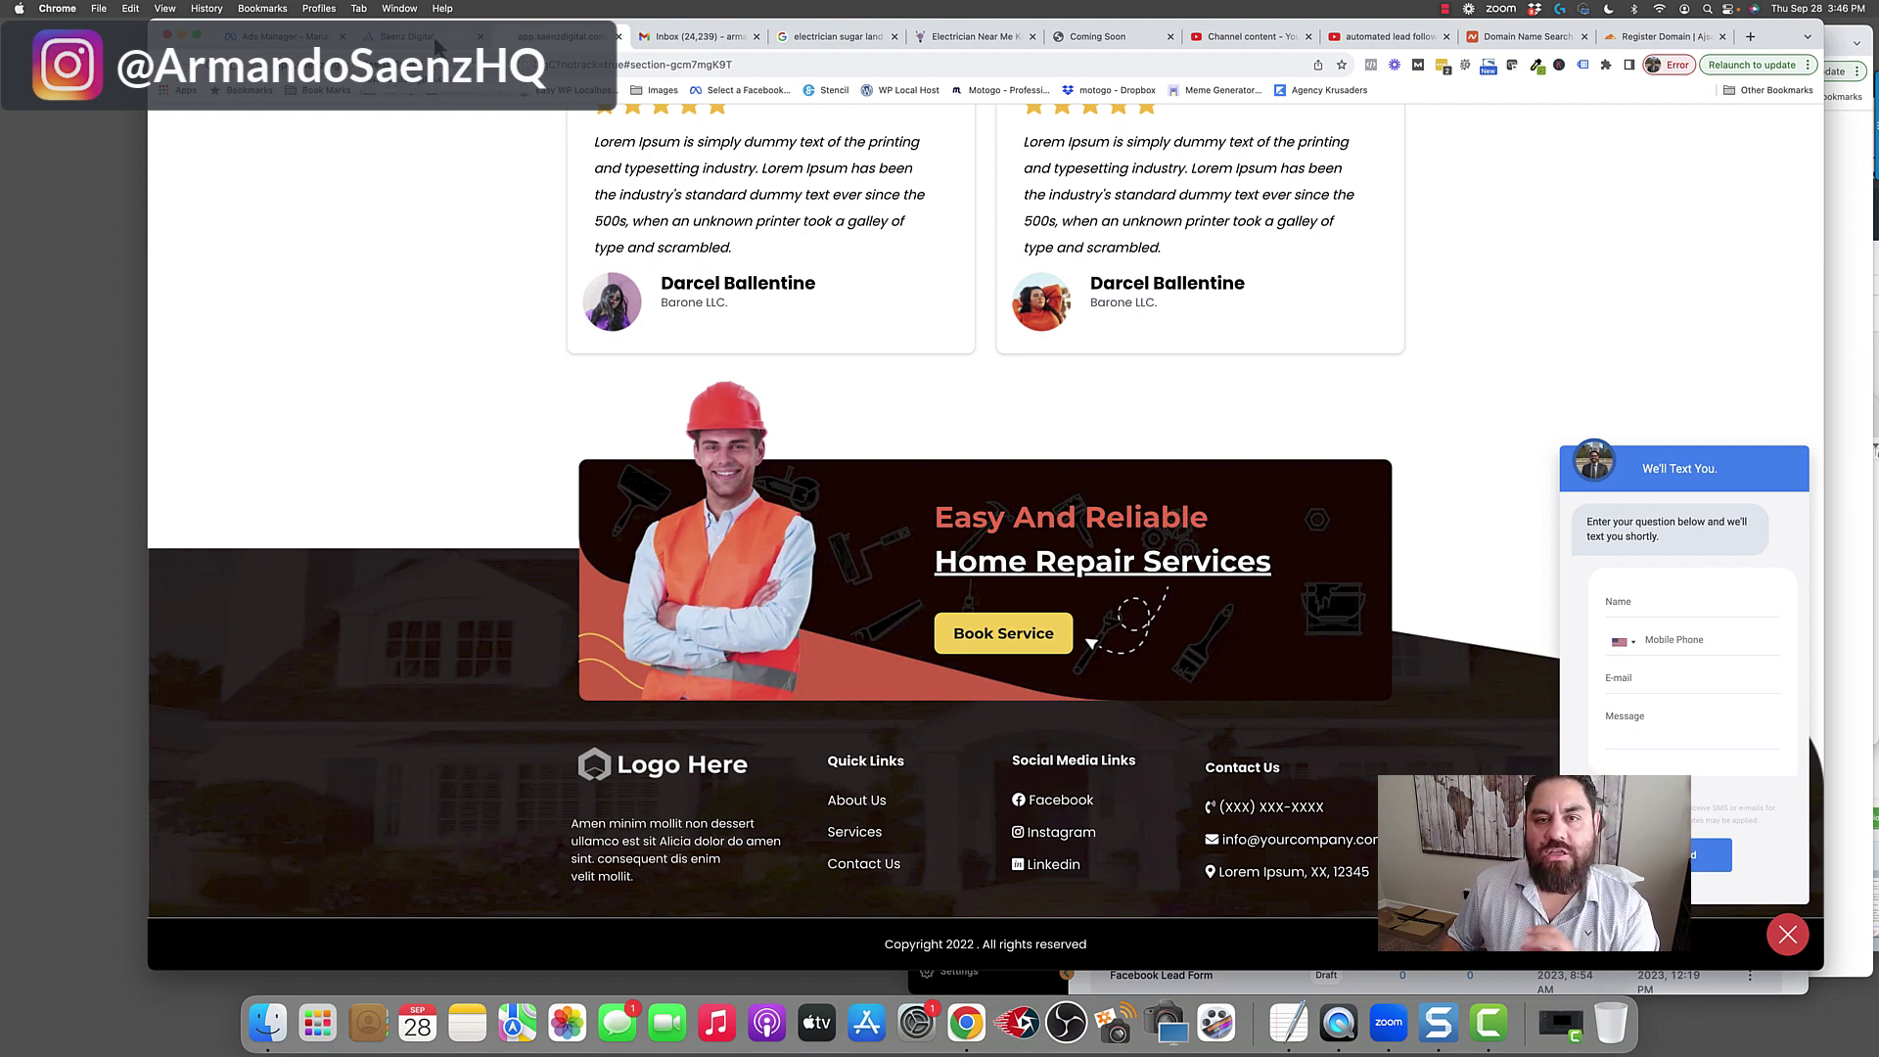
- Open the Webchat workflow from the workflow list, glancing at the website preview
click(437, 49)
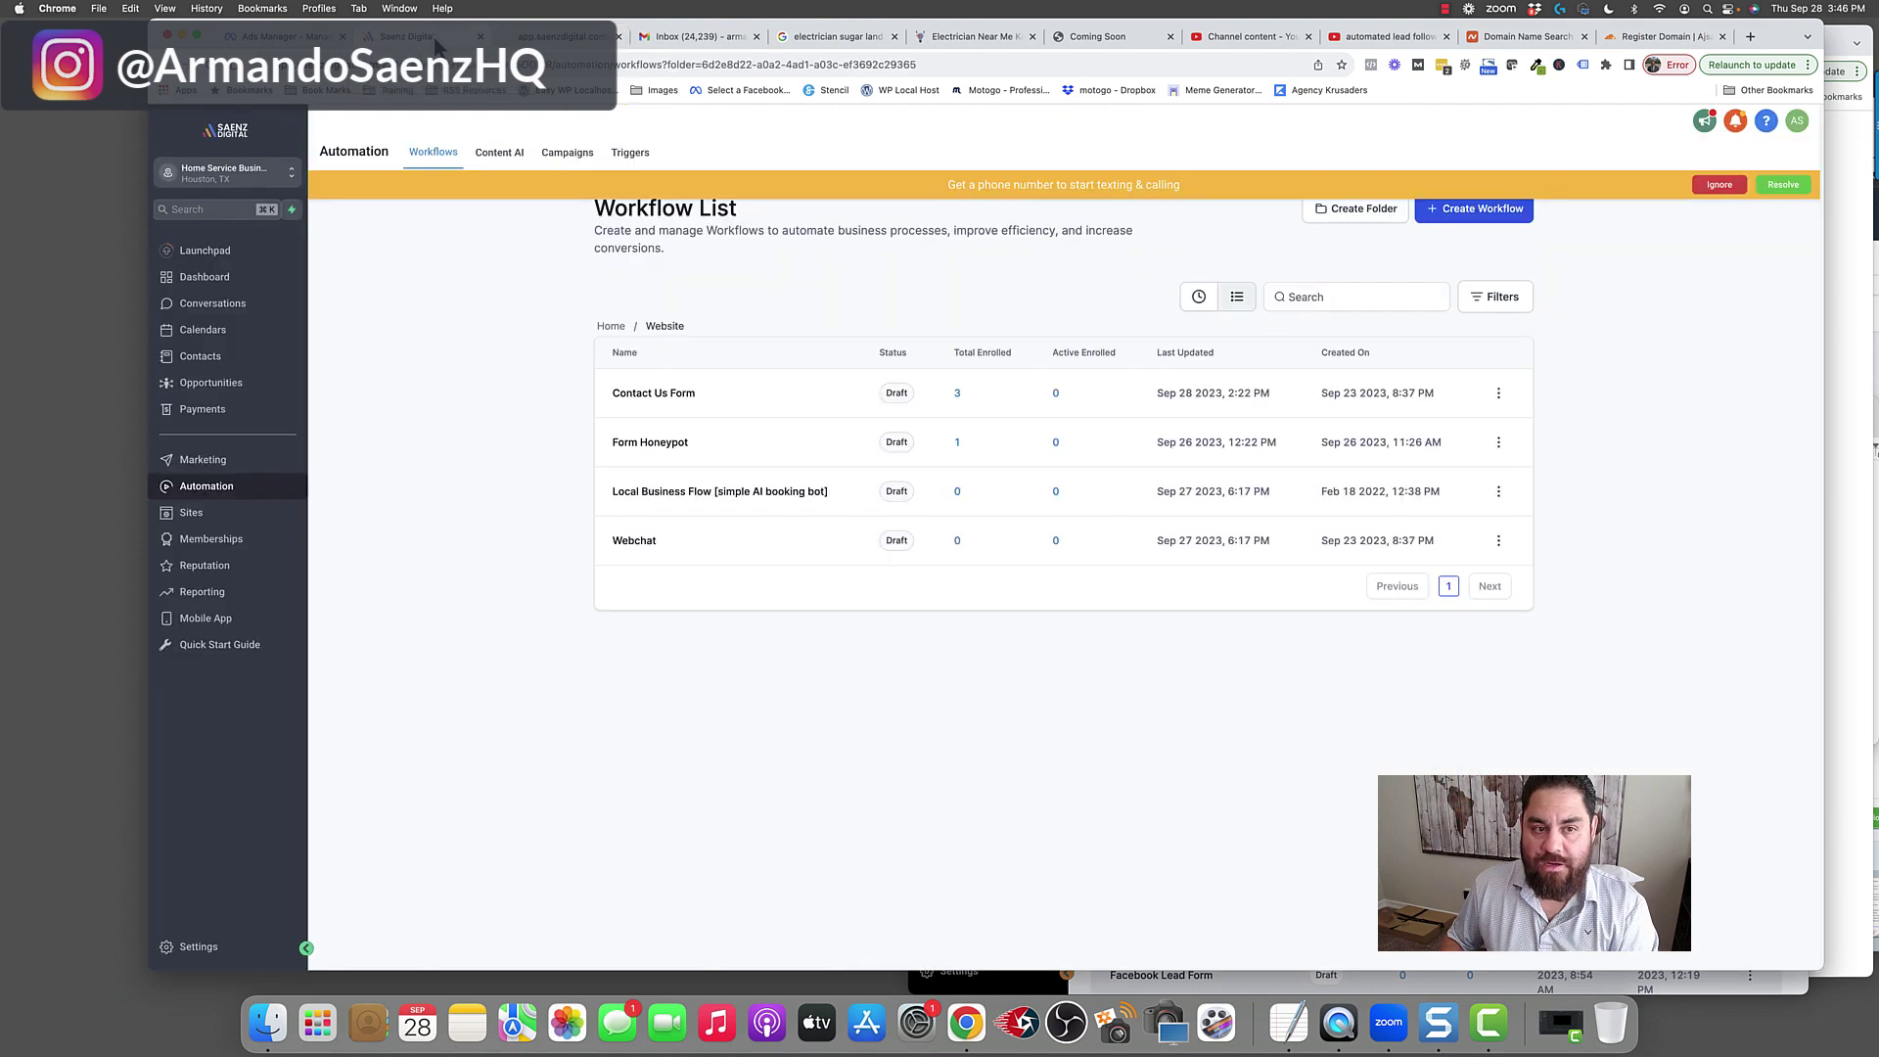
click(646, 544)
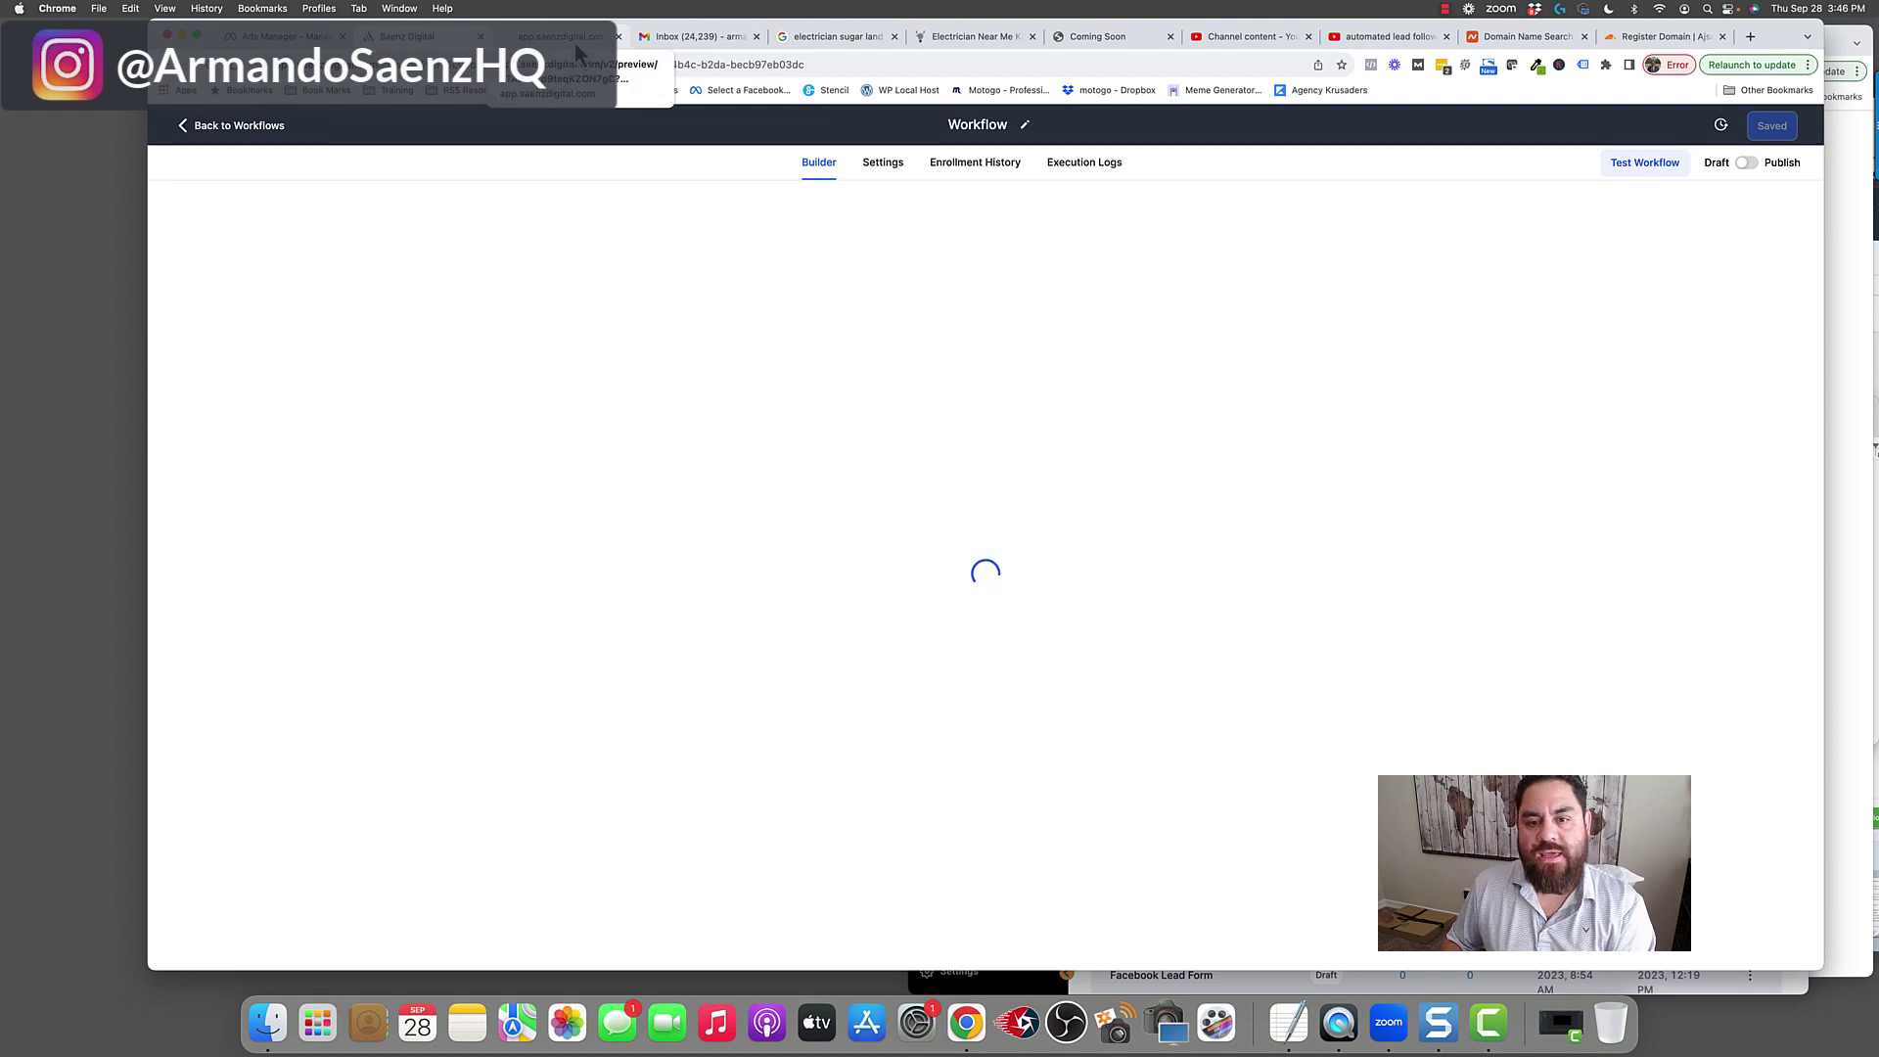
click(577, 49)
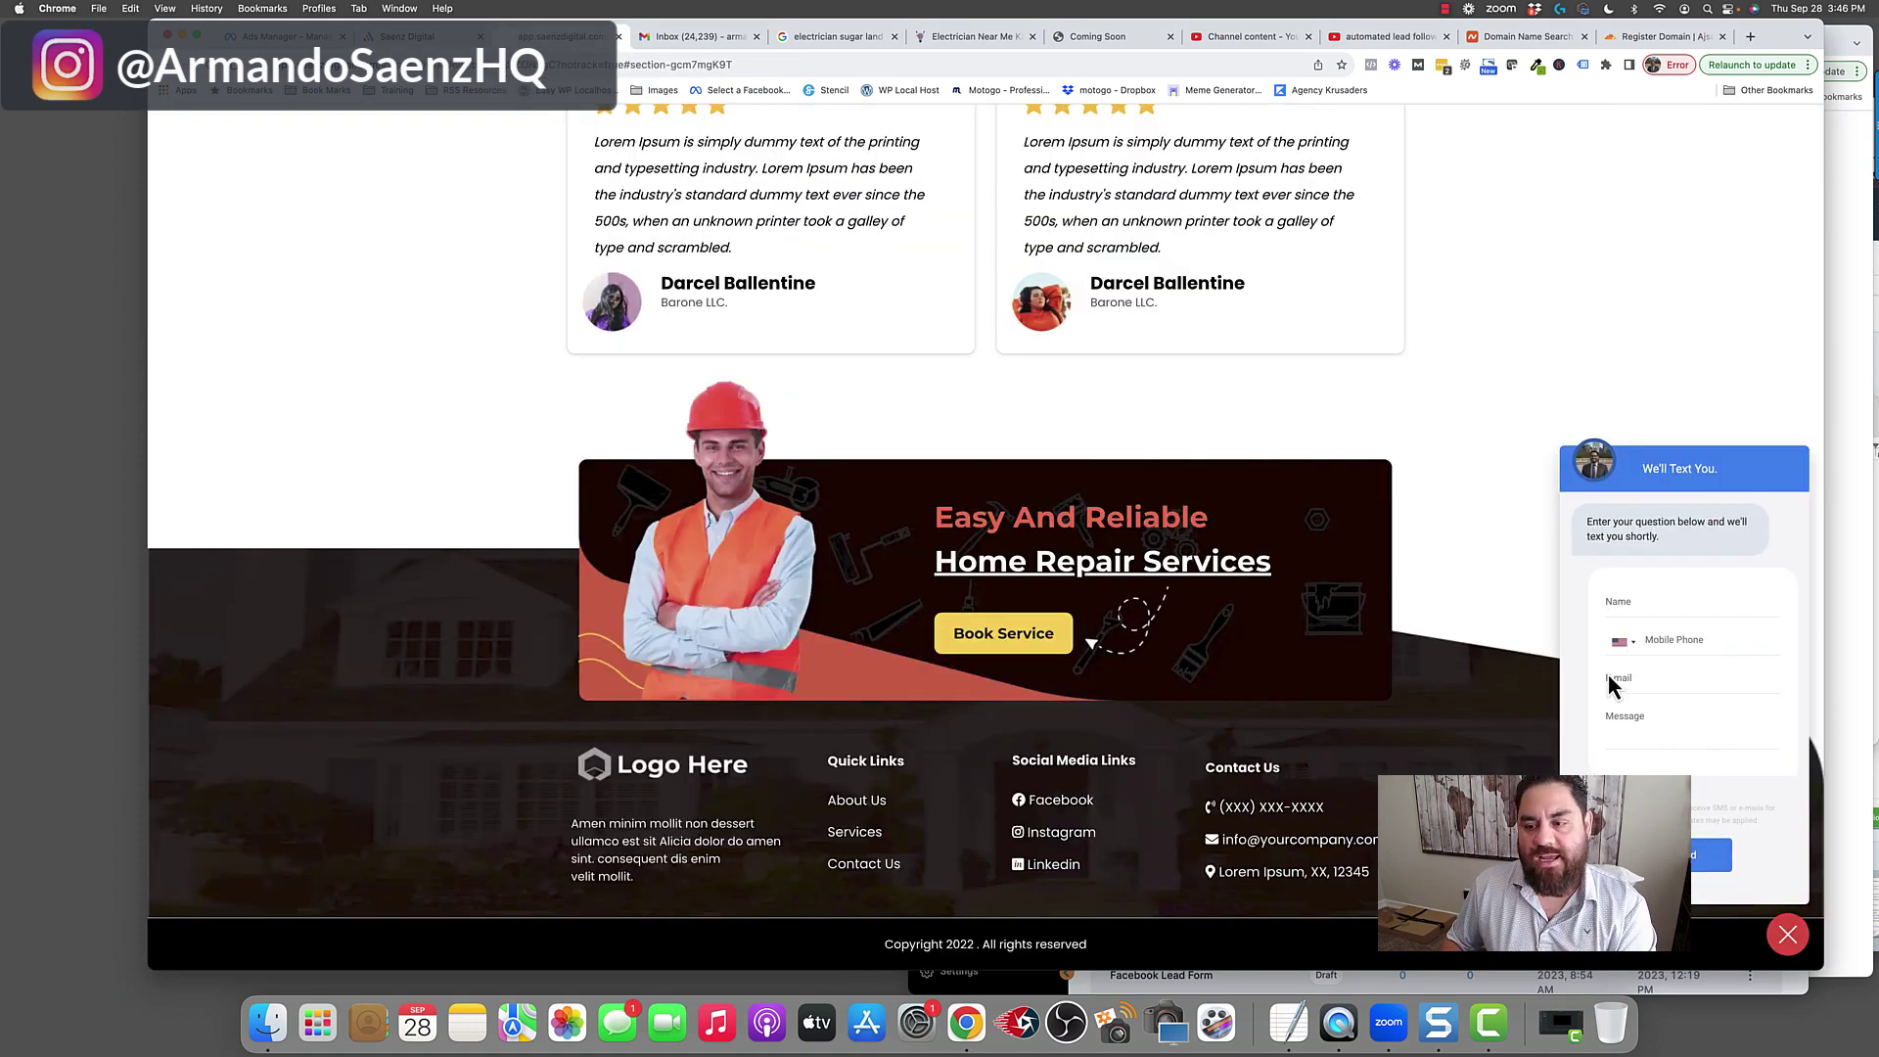
click(425, 41)
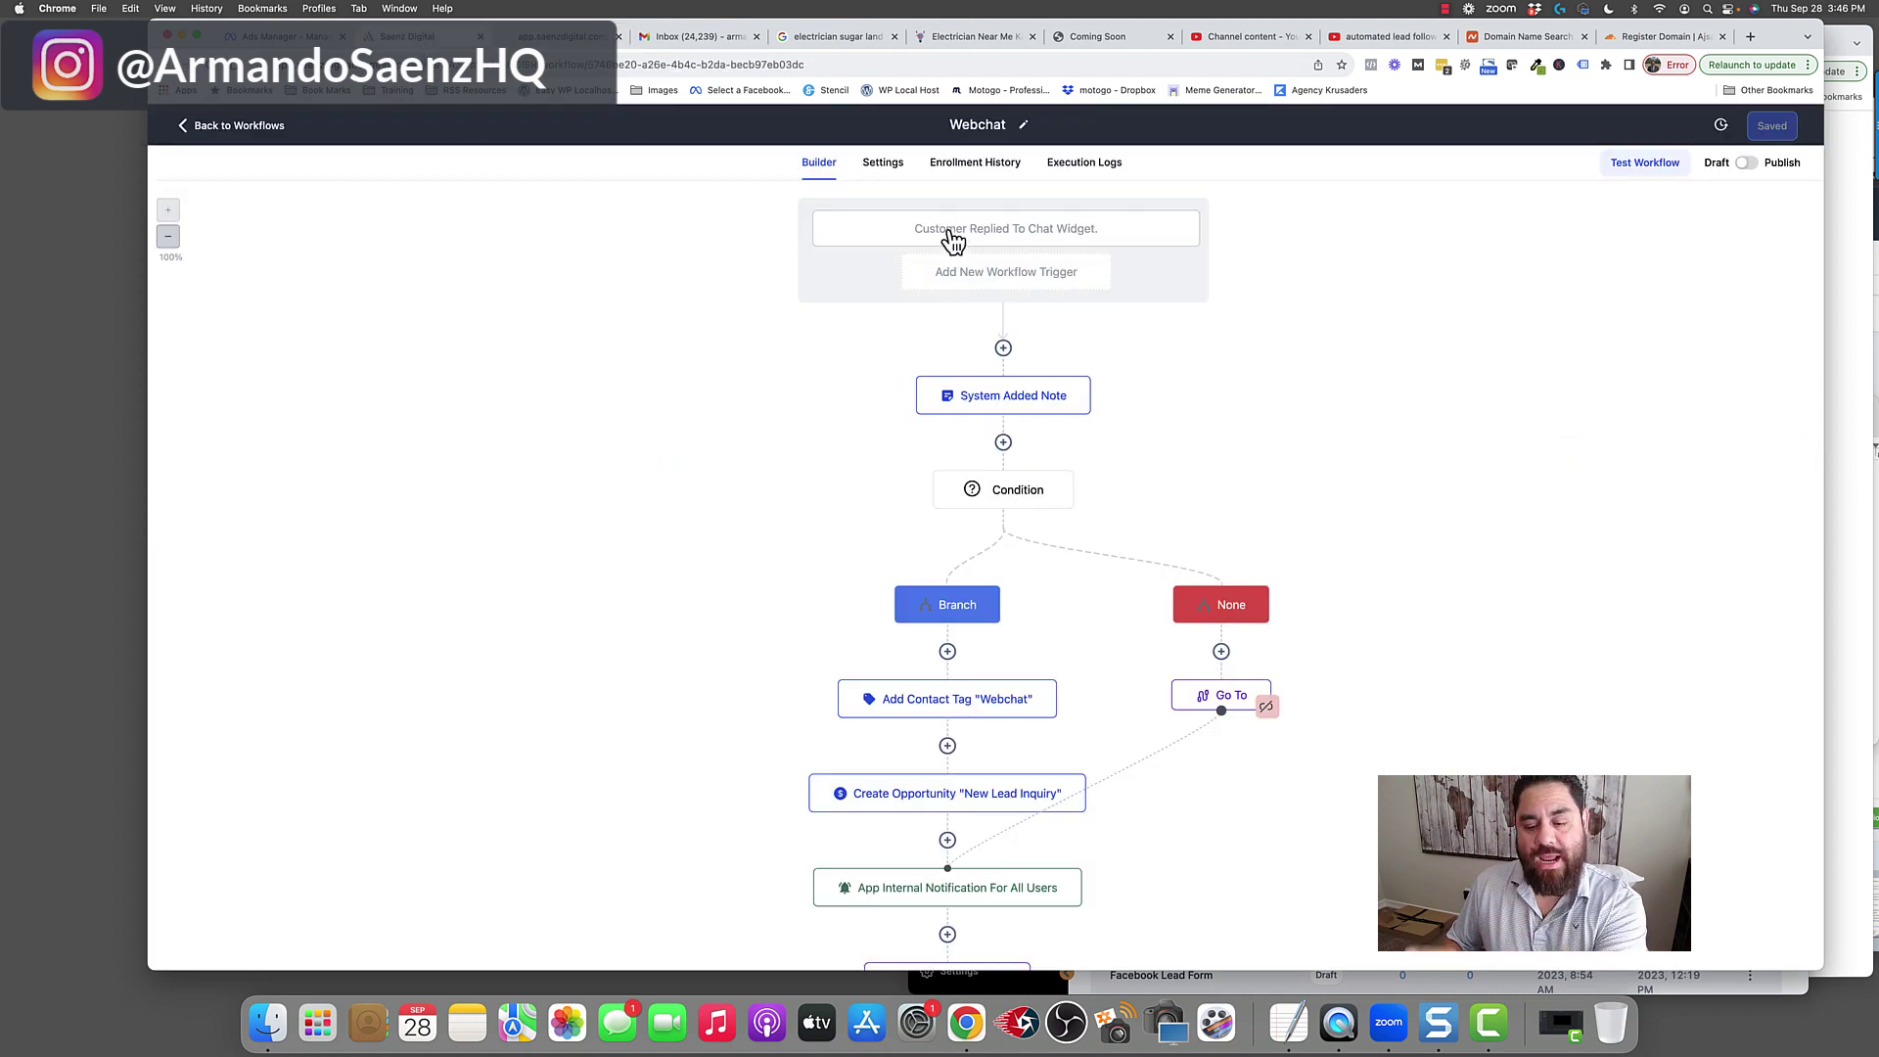
- Inspect the System Added Note and first Condition steps of the Webchat workflow
click(994, 397)
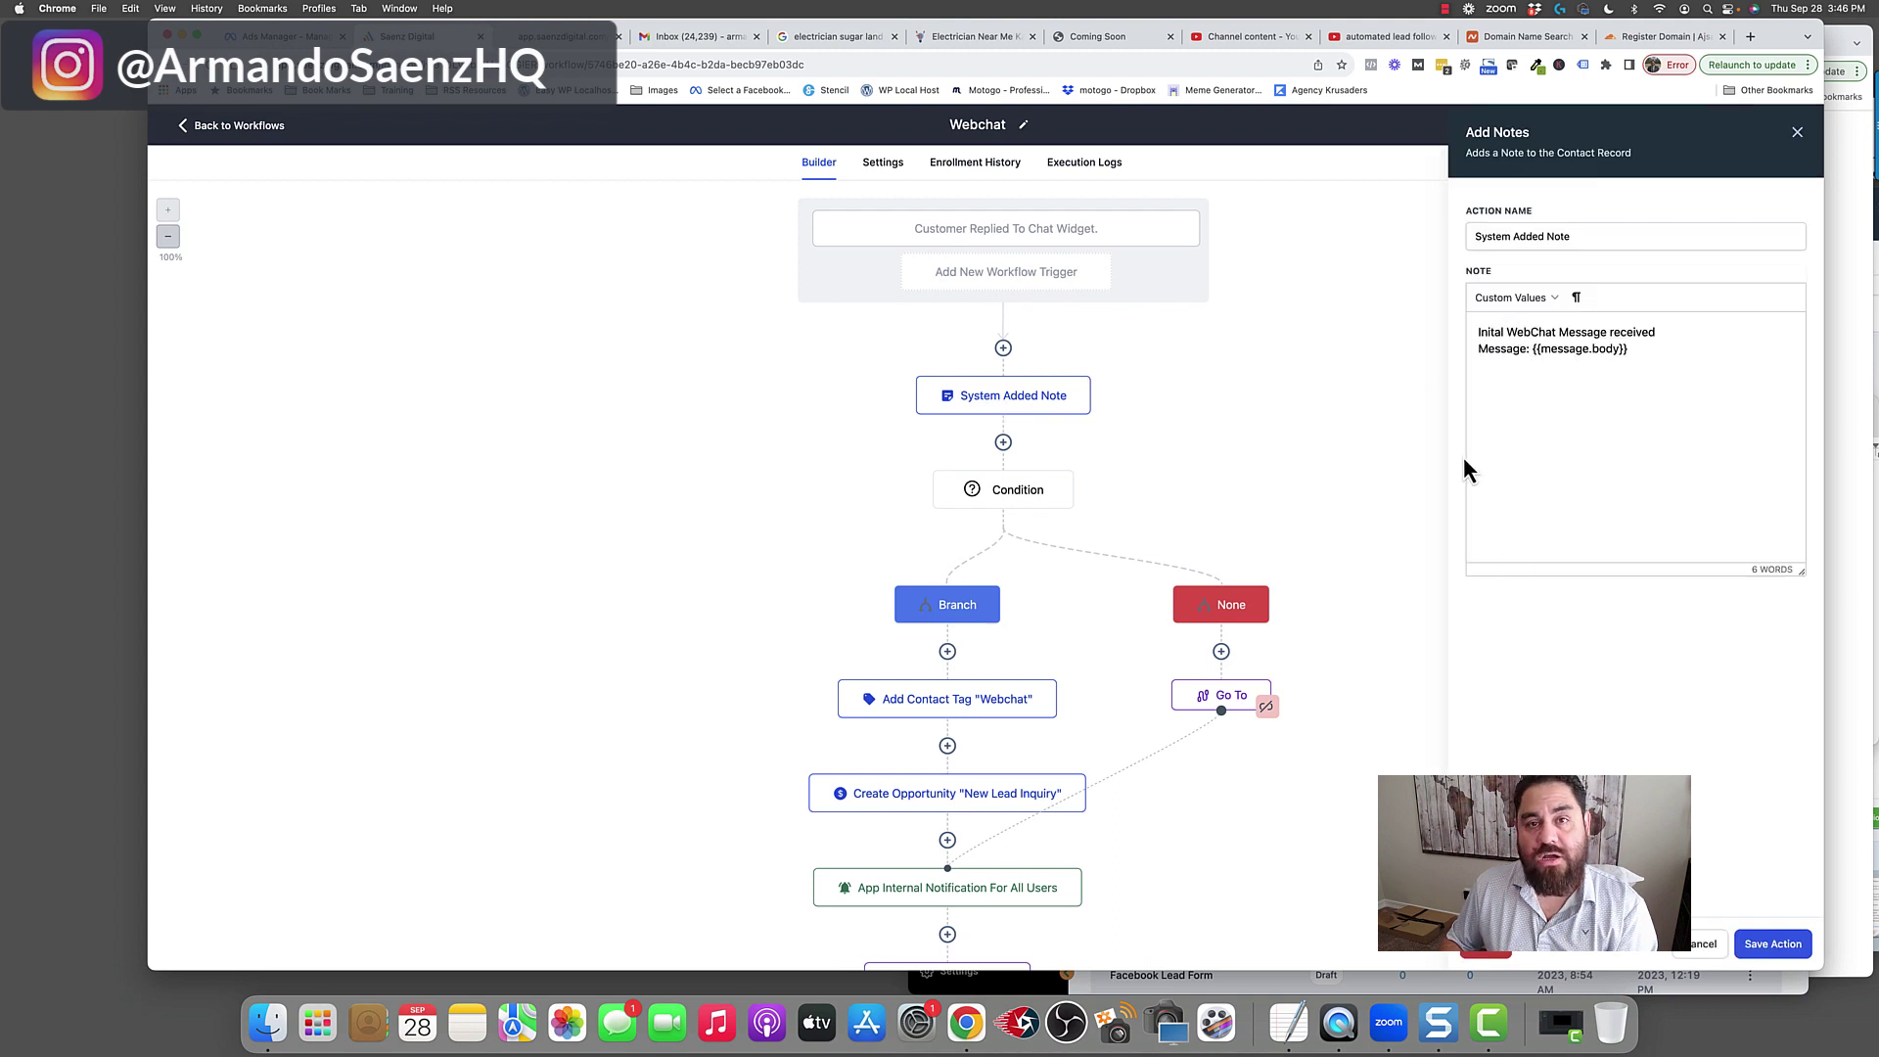
click(1013, 495)
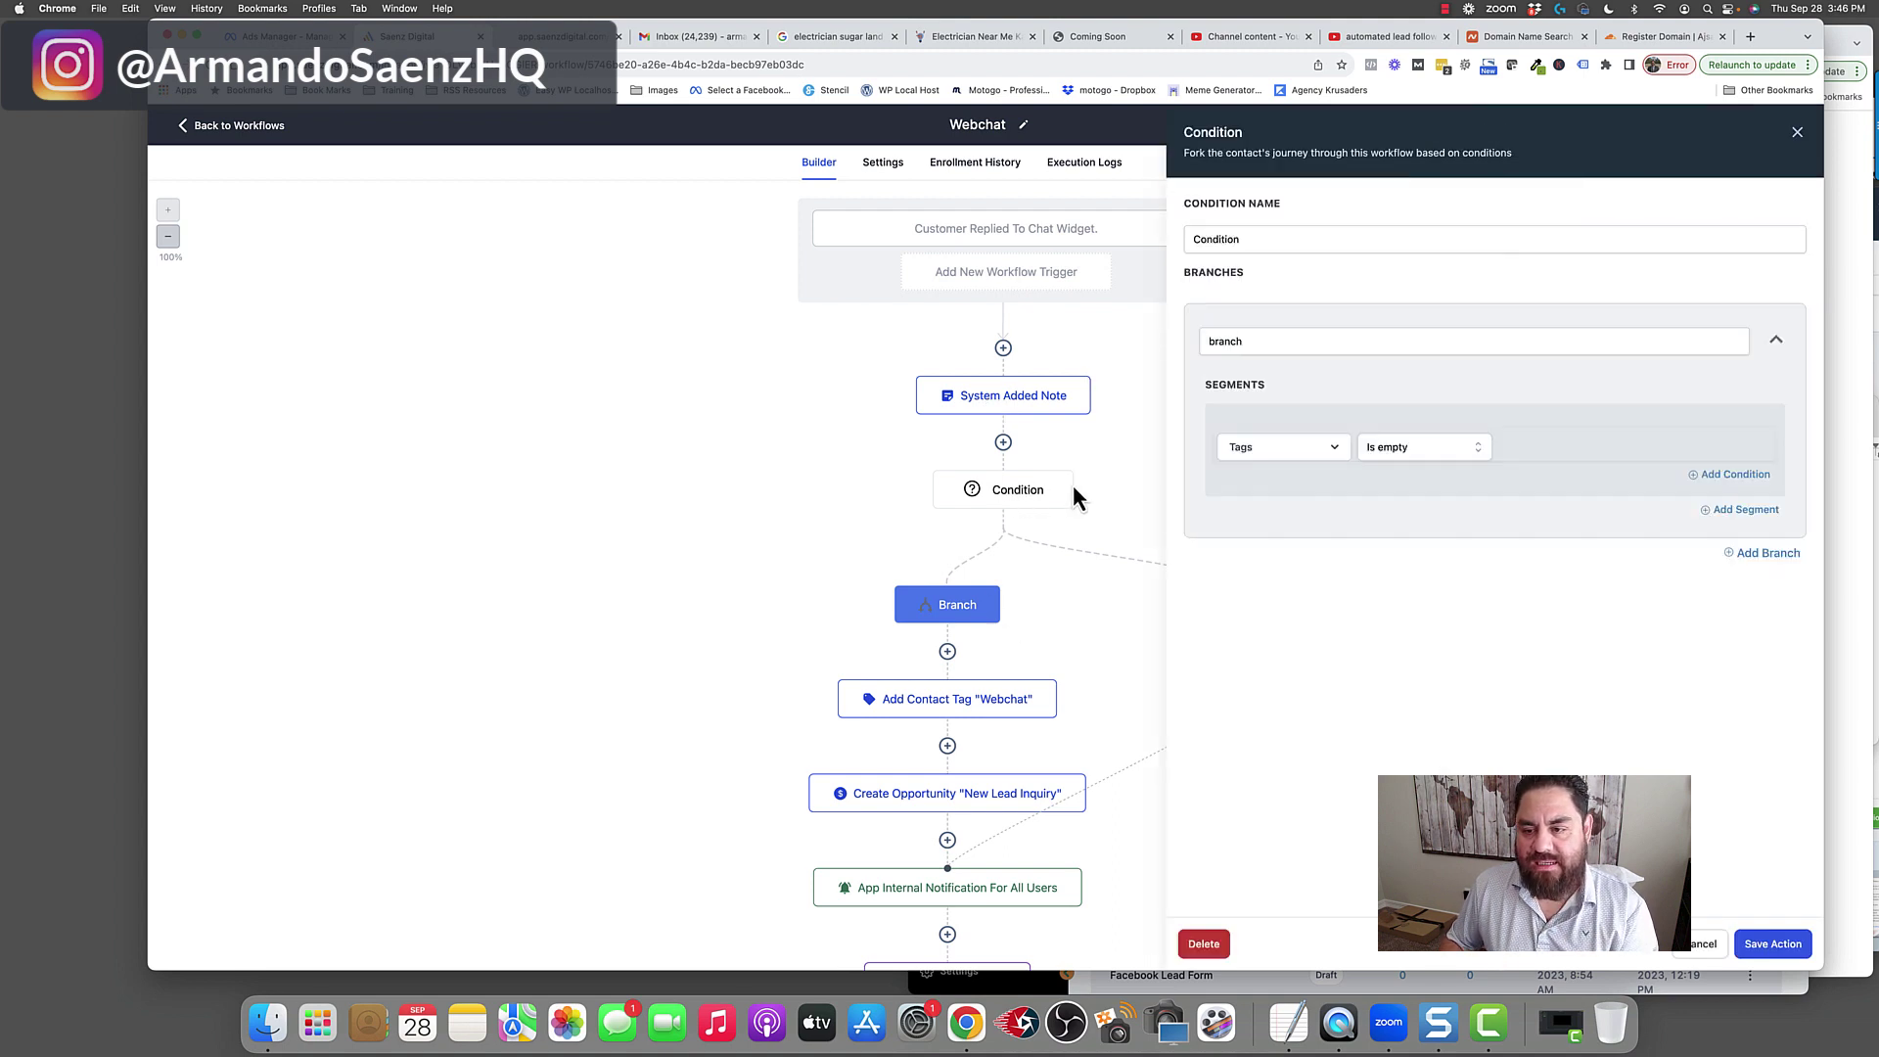
click(1703, 948)
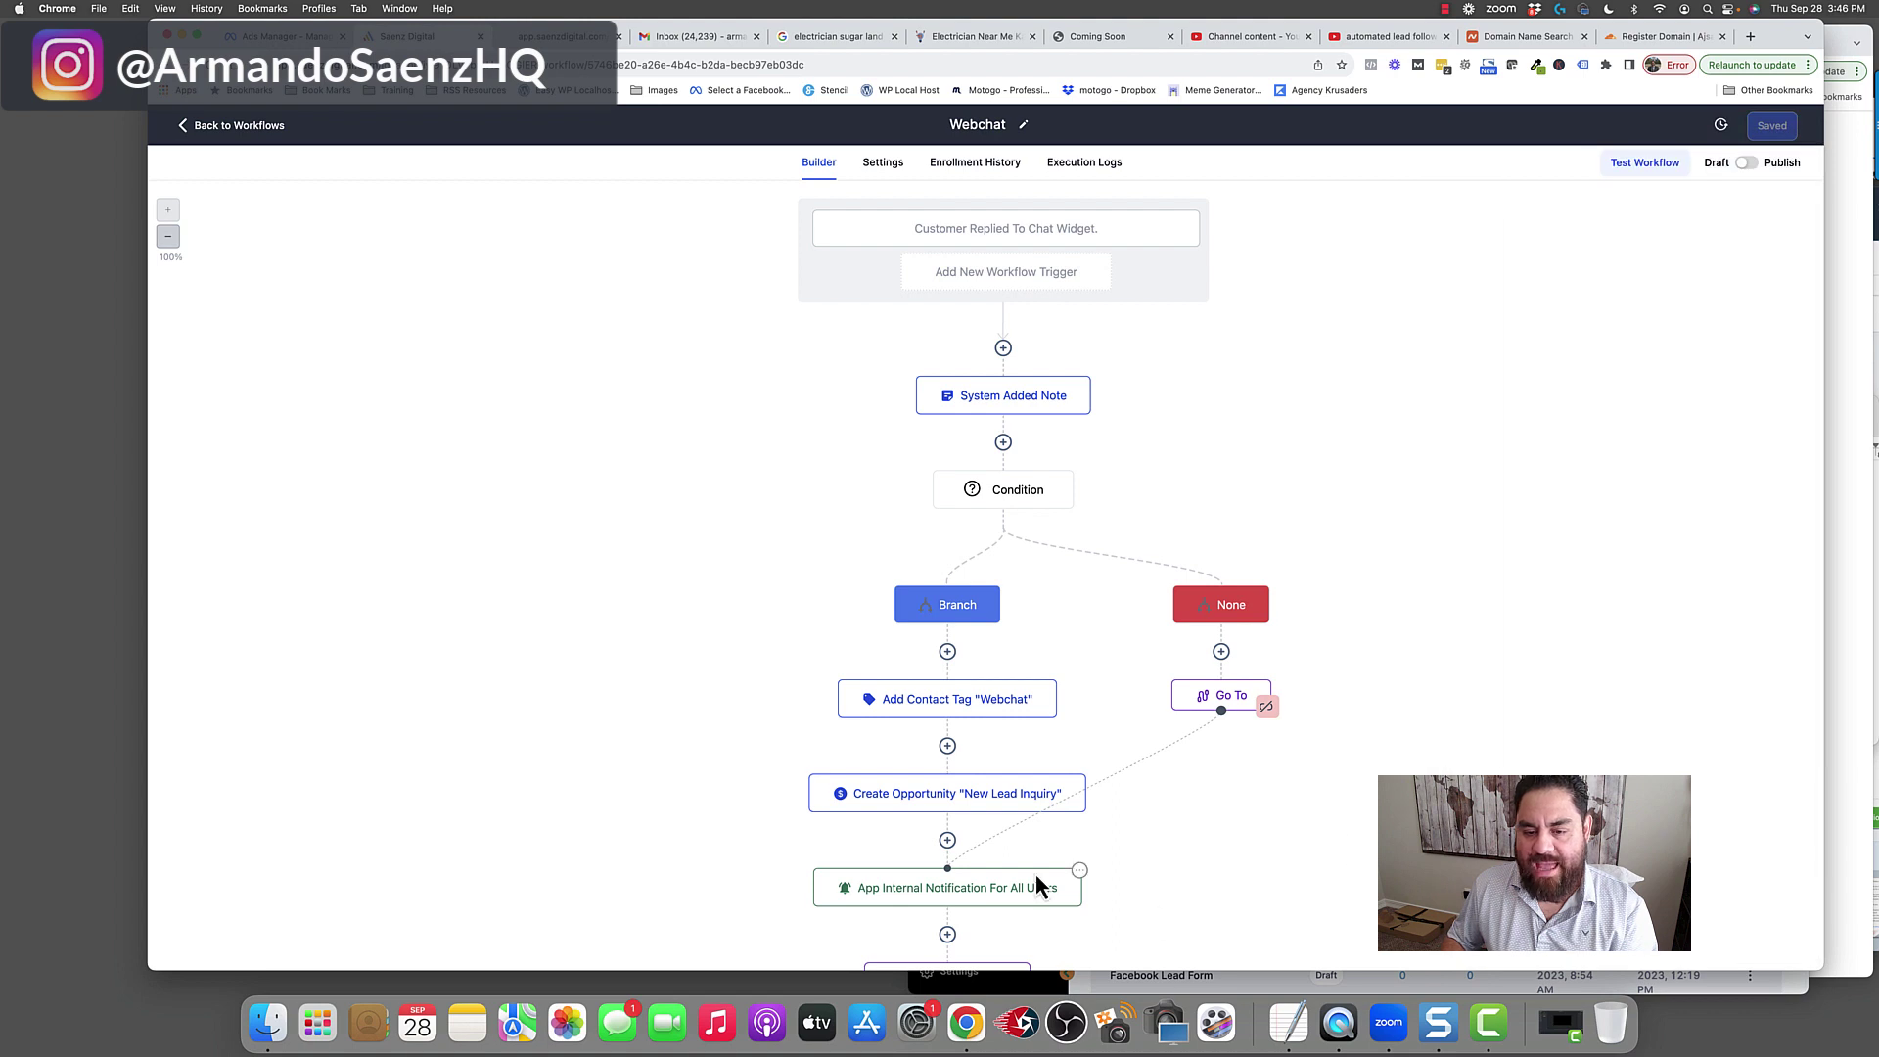
scroll(965, 646, down, 2)
scroll(959, 626, down, 5)
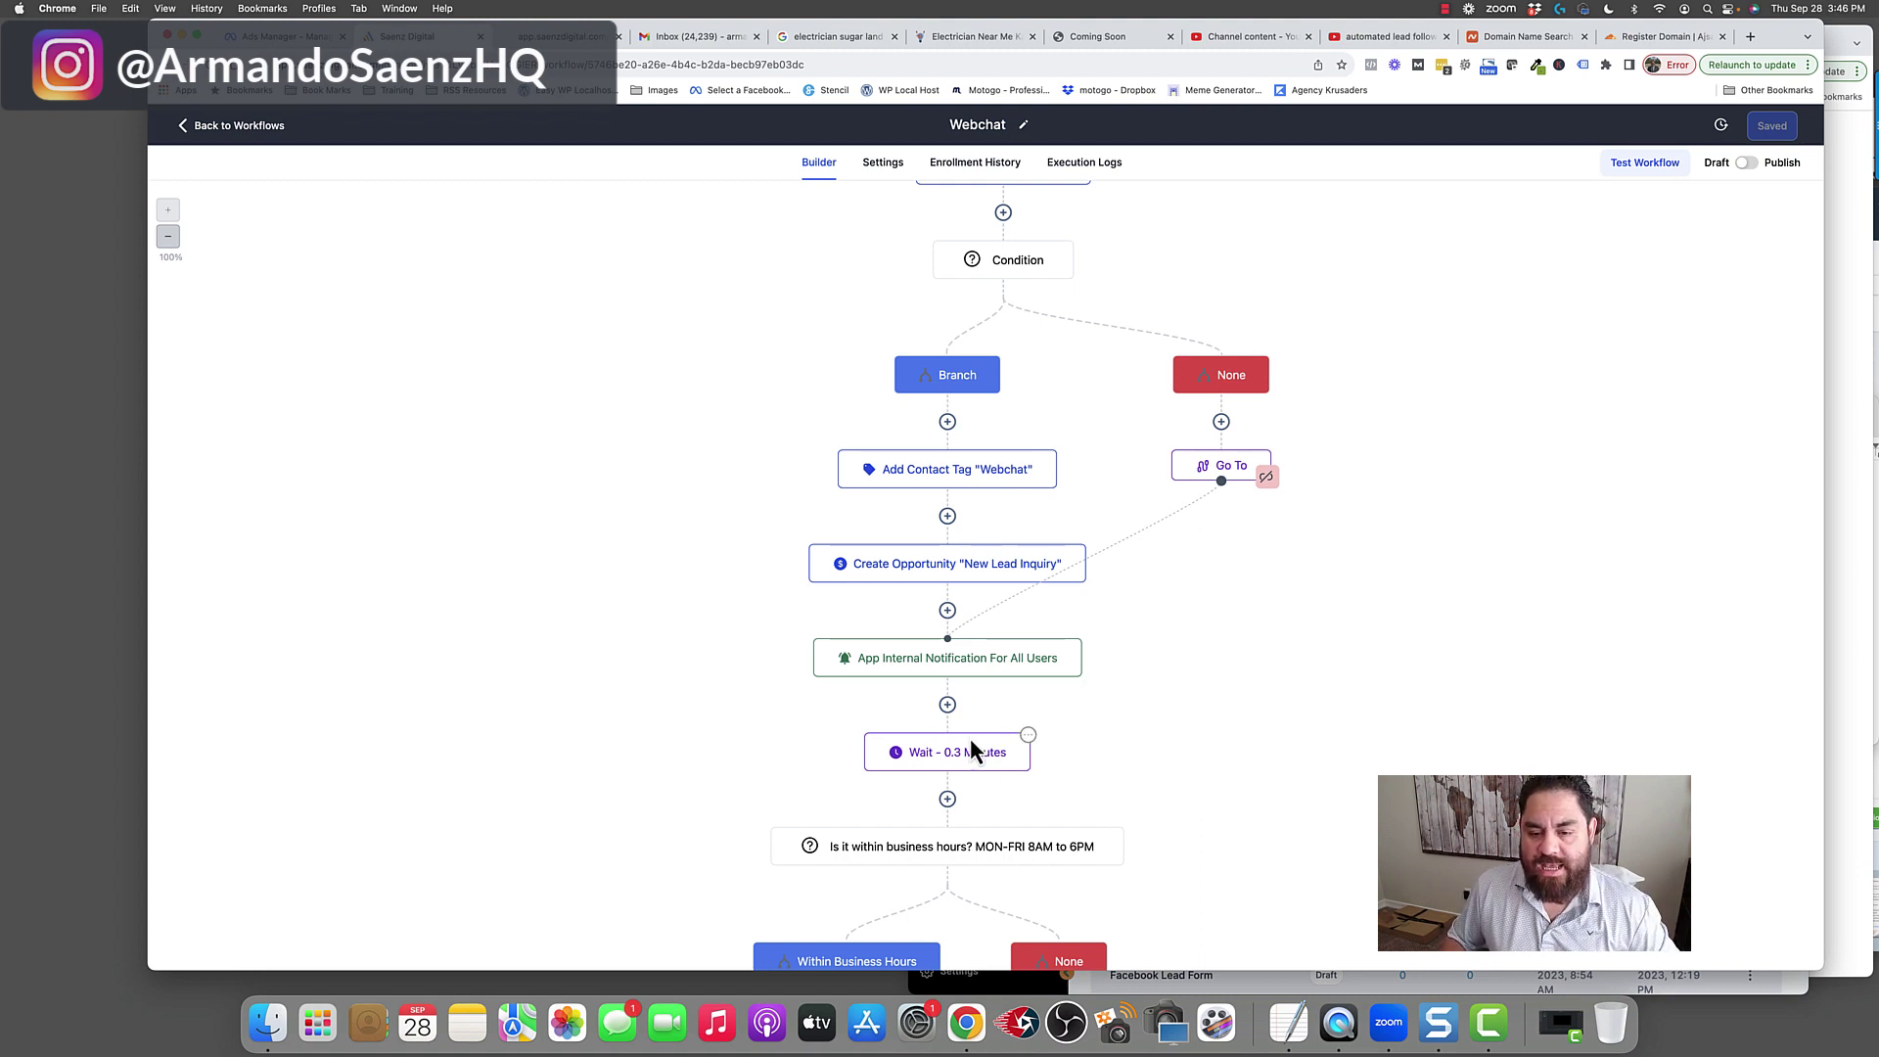
- Review the internal notification for all users and close it without saving
click(956, 674)
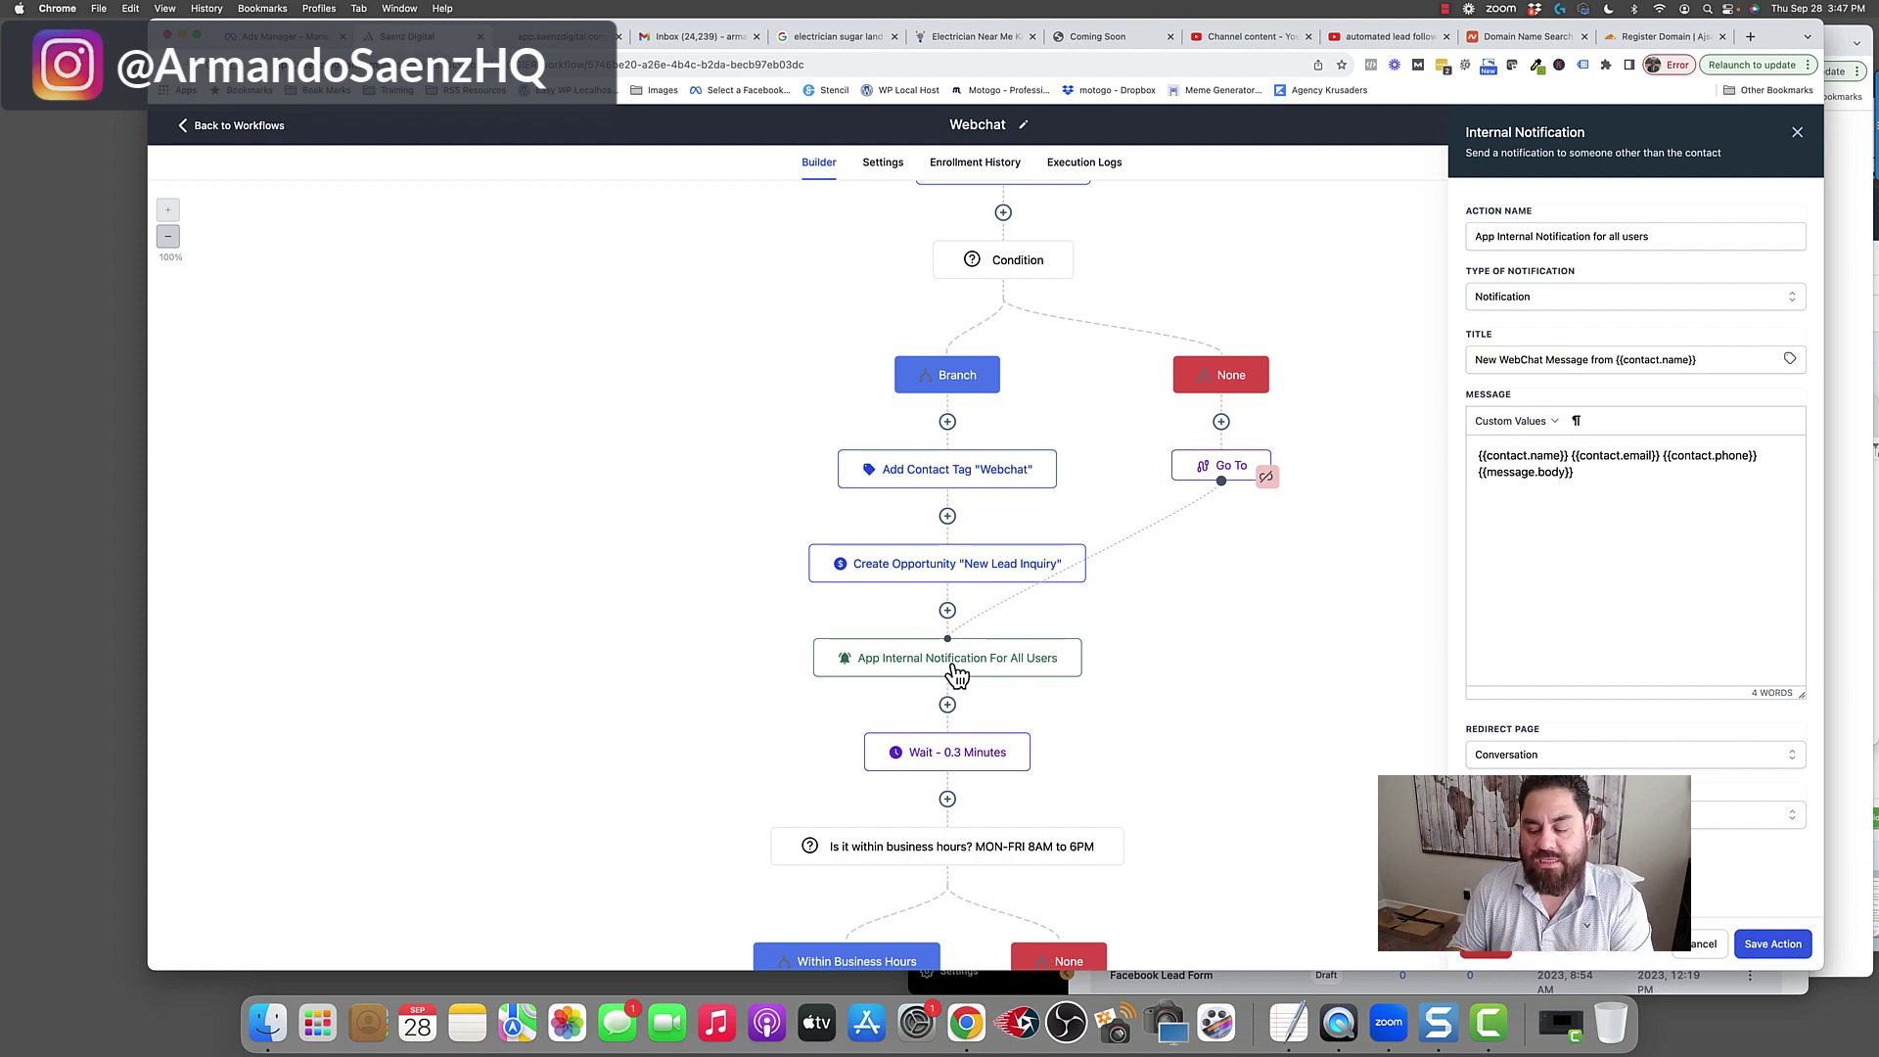
scroll(957, 674, down, 3)
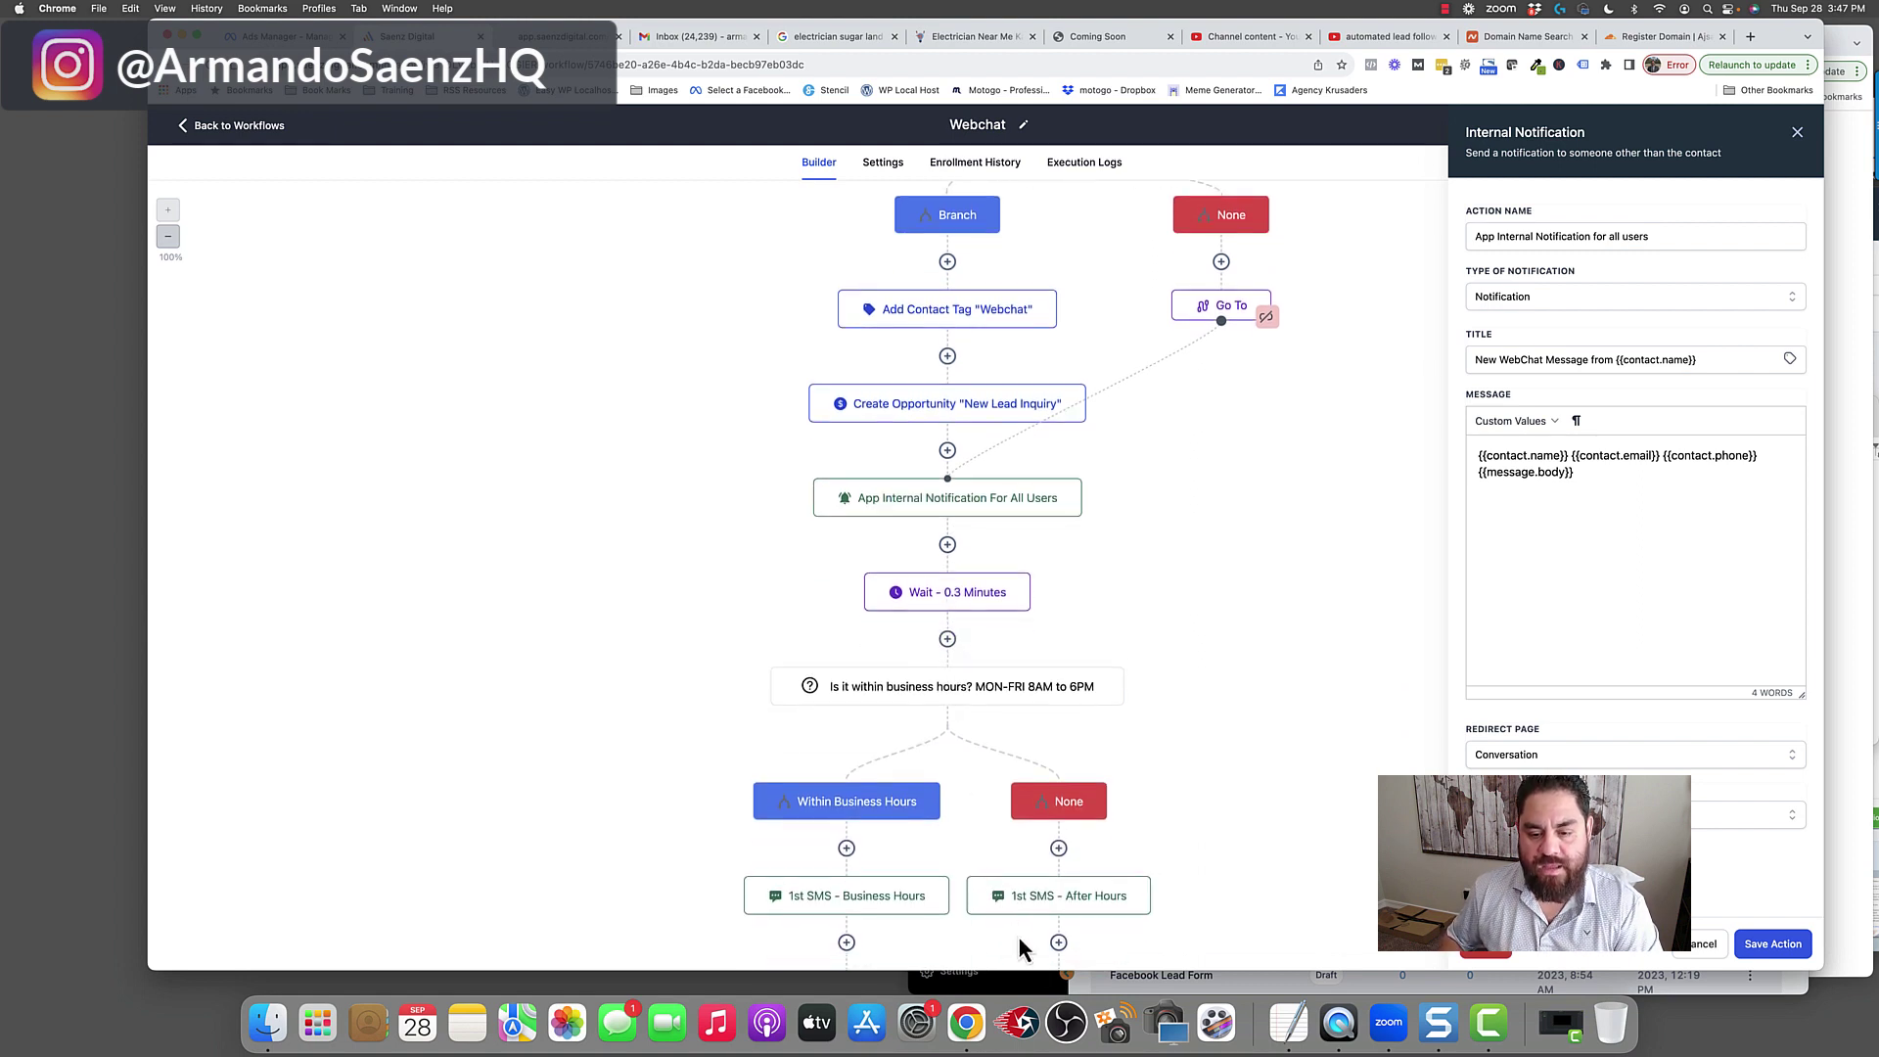
scroll(1020, 830, down, 2)
scroll(1020, 830, down, 3)
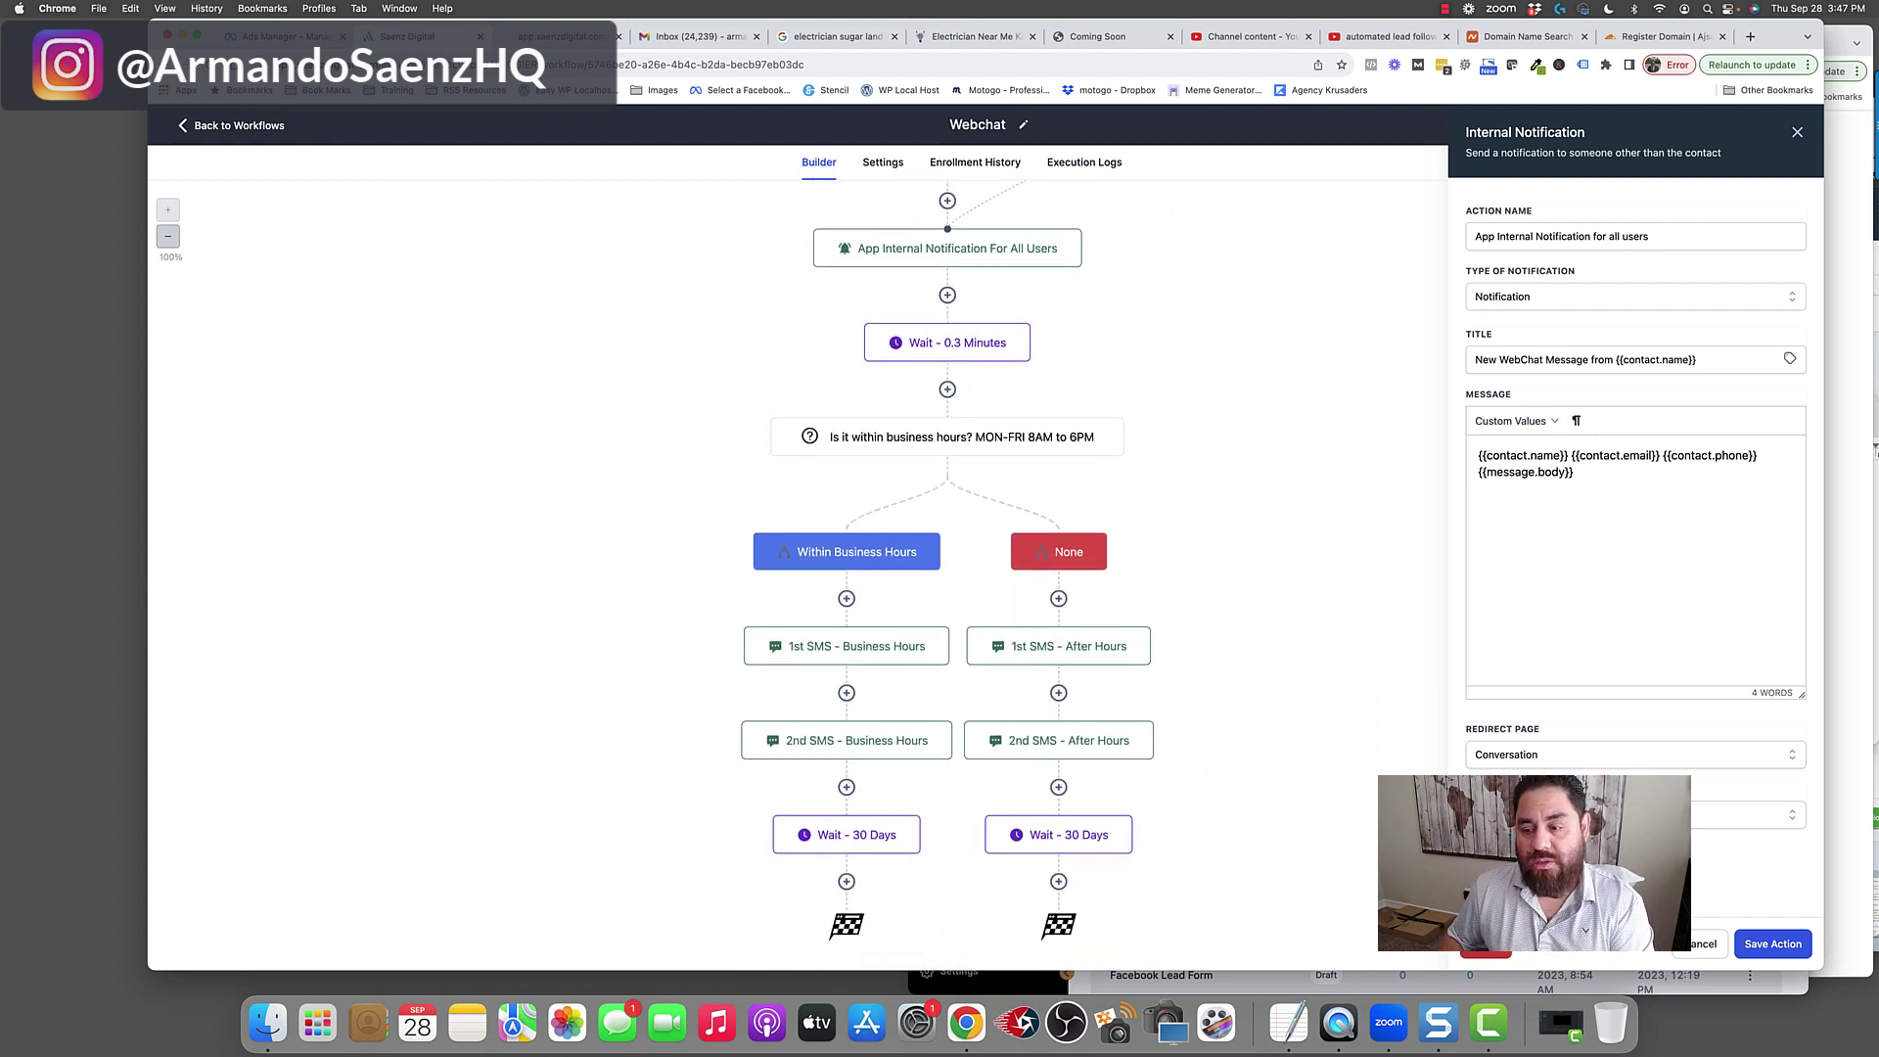
click(1709, 949)
- Check the Monday–Friday 8 AM–6 PM condition, then view the 1st SMS - Business Hours
click(988, 450)
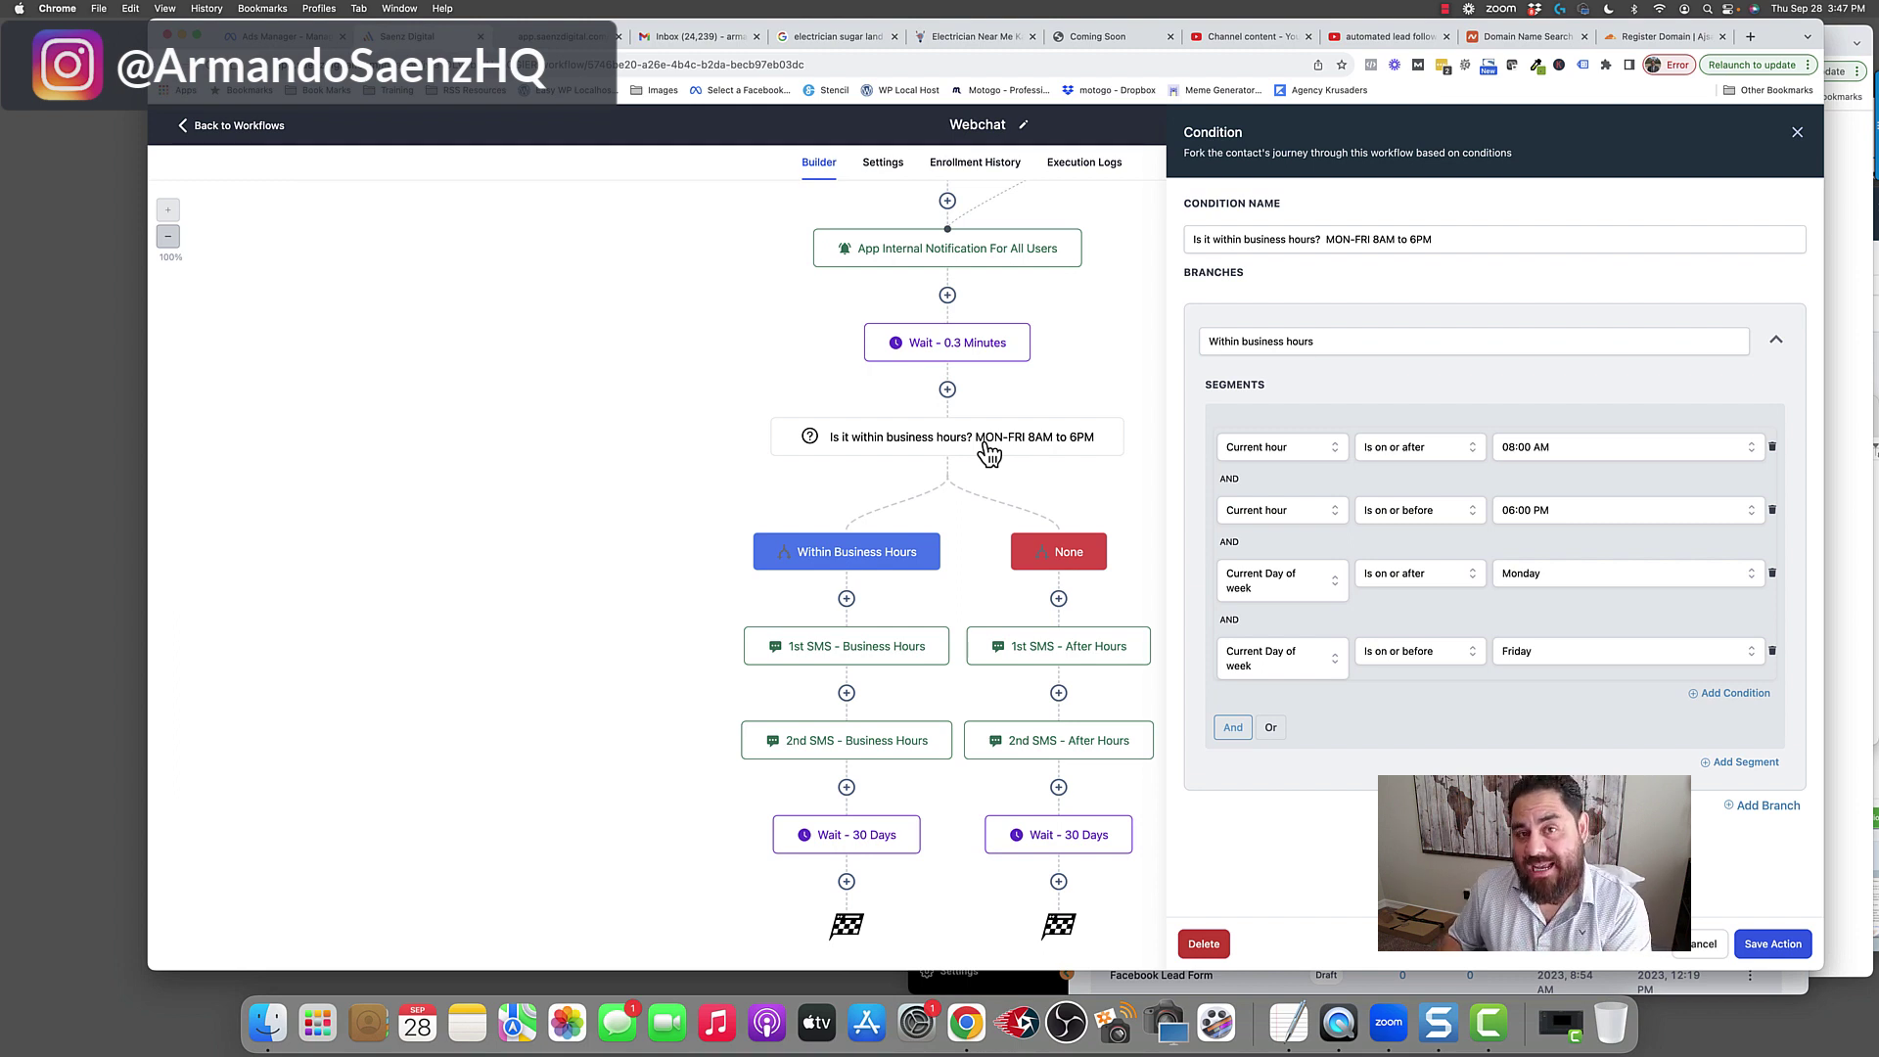
click(1687, 943)
scroll(979, 646, down, 1)
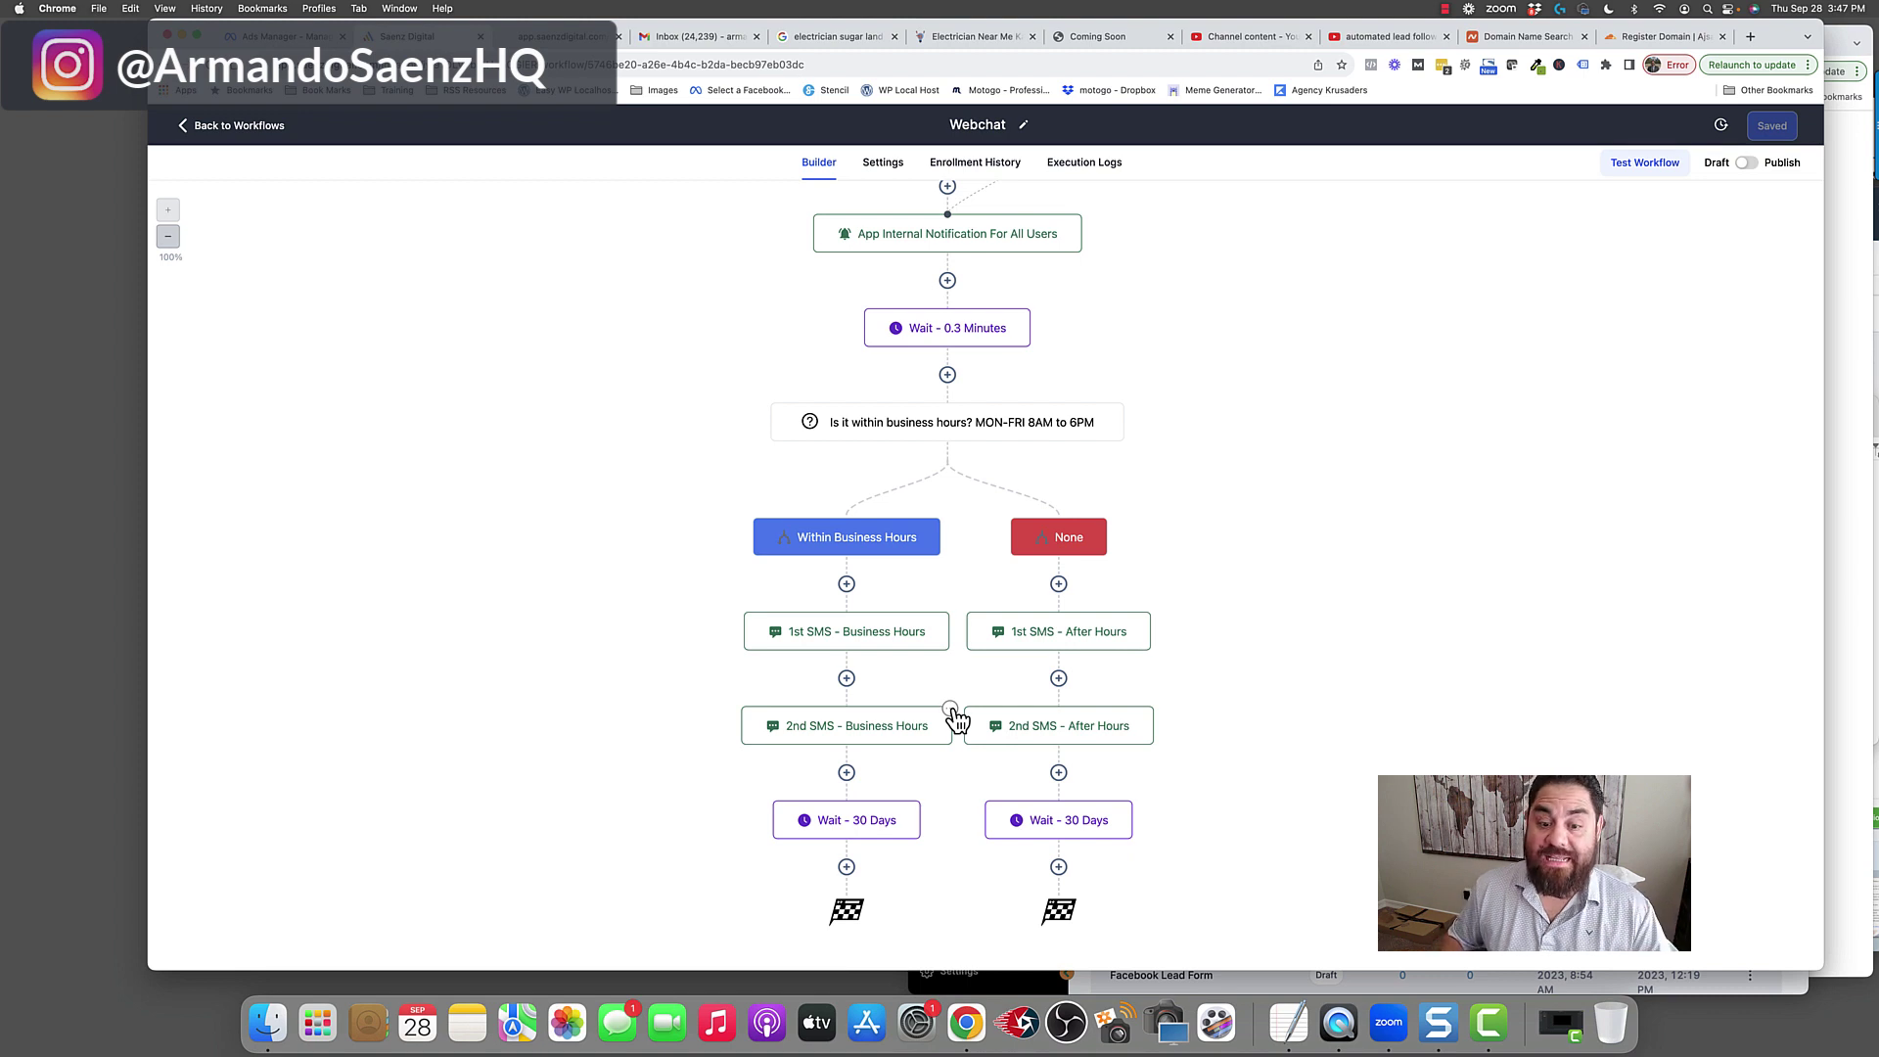
click(882, 638)
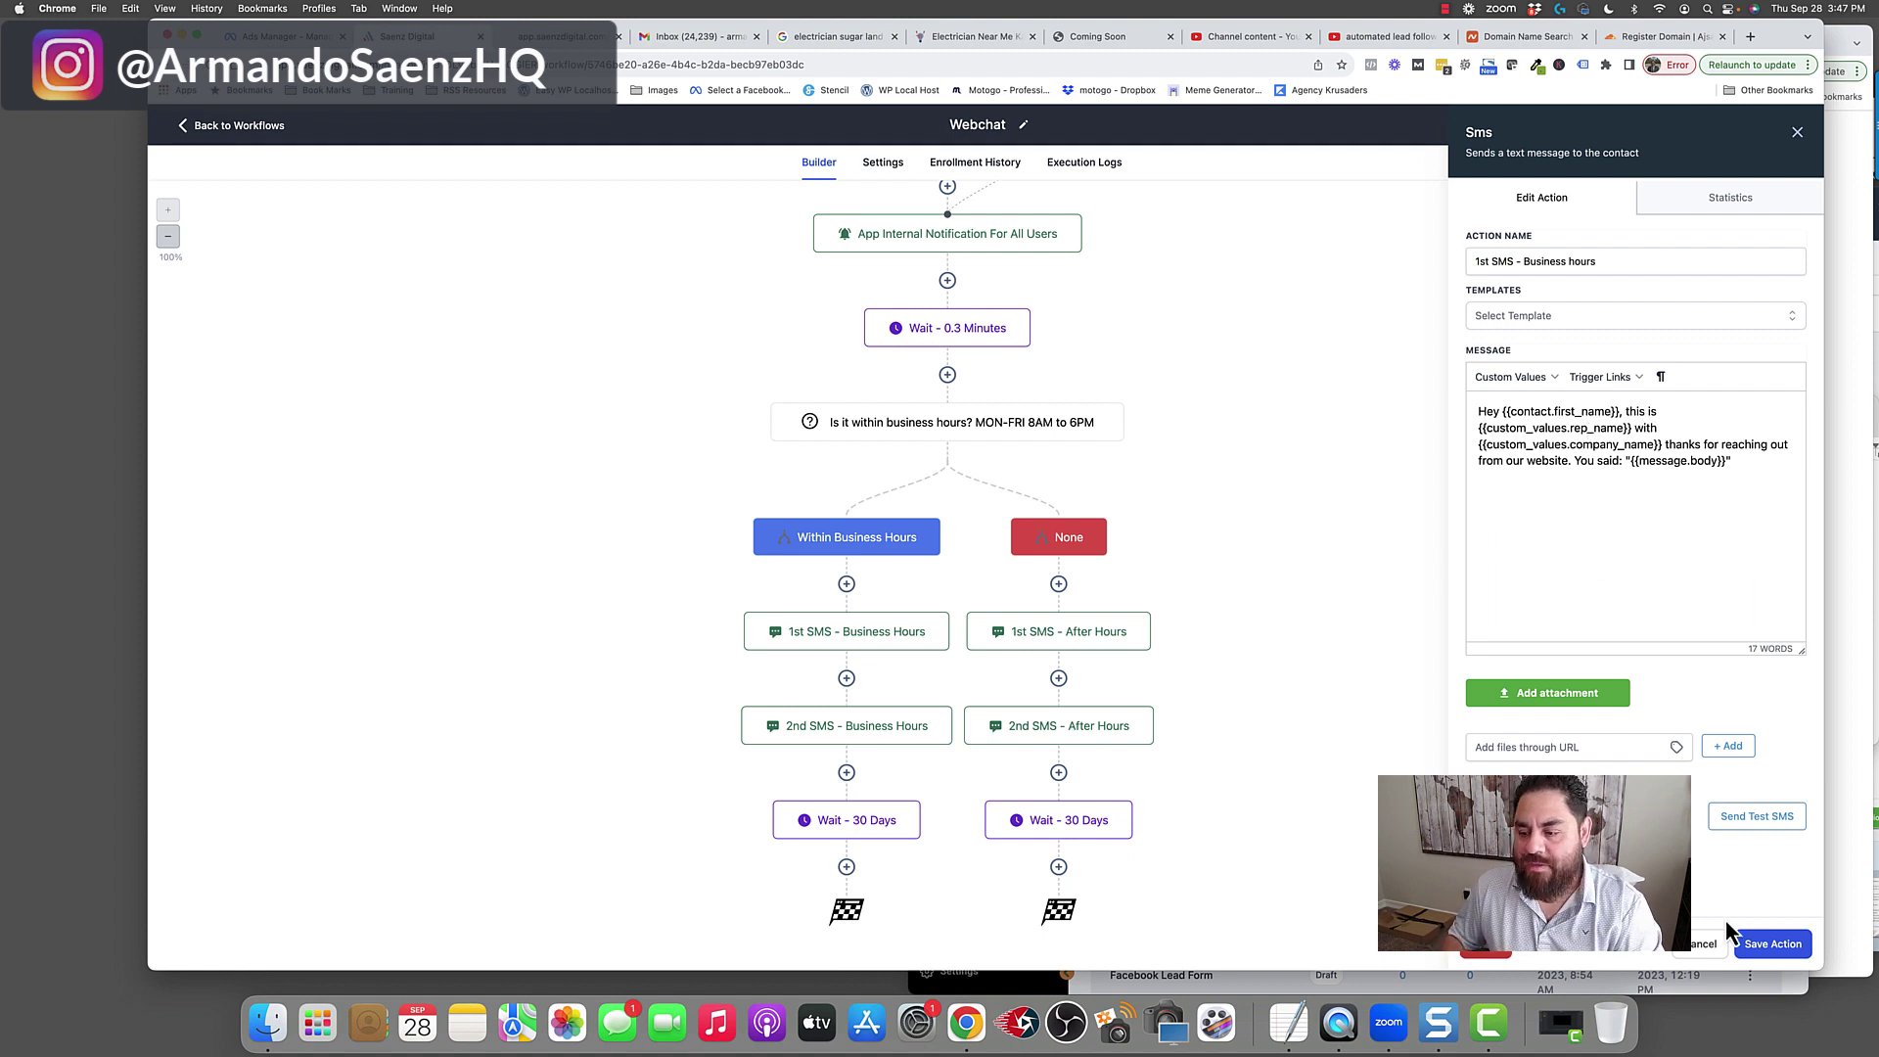
- Highlight the {{message.body}} placeholder, then view the 2nd SMS - Business Hours message
drag(1630, 461, 1727, 464)
click(885, 729)
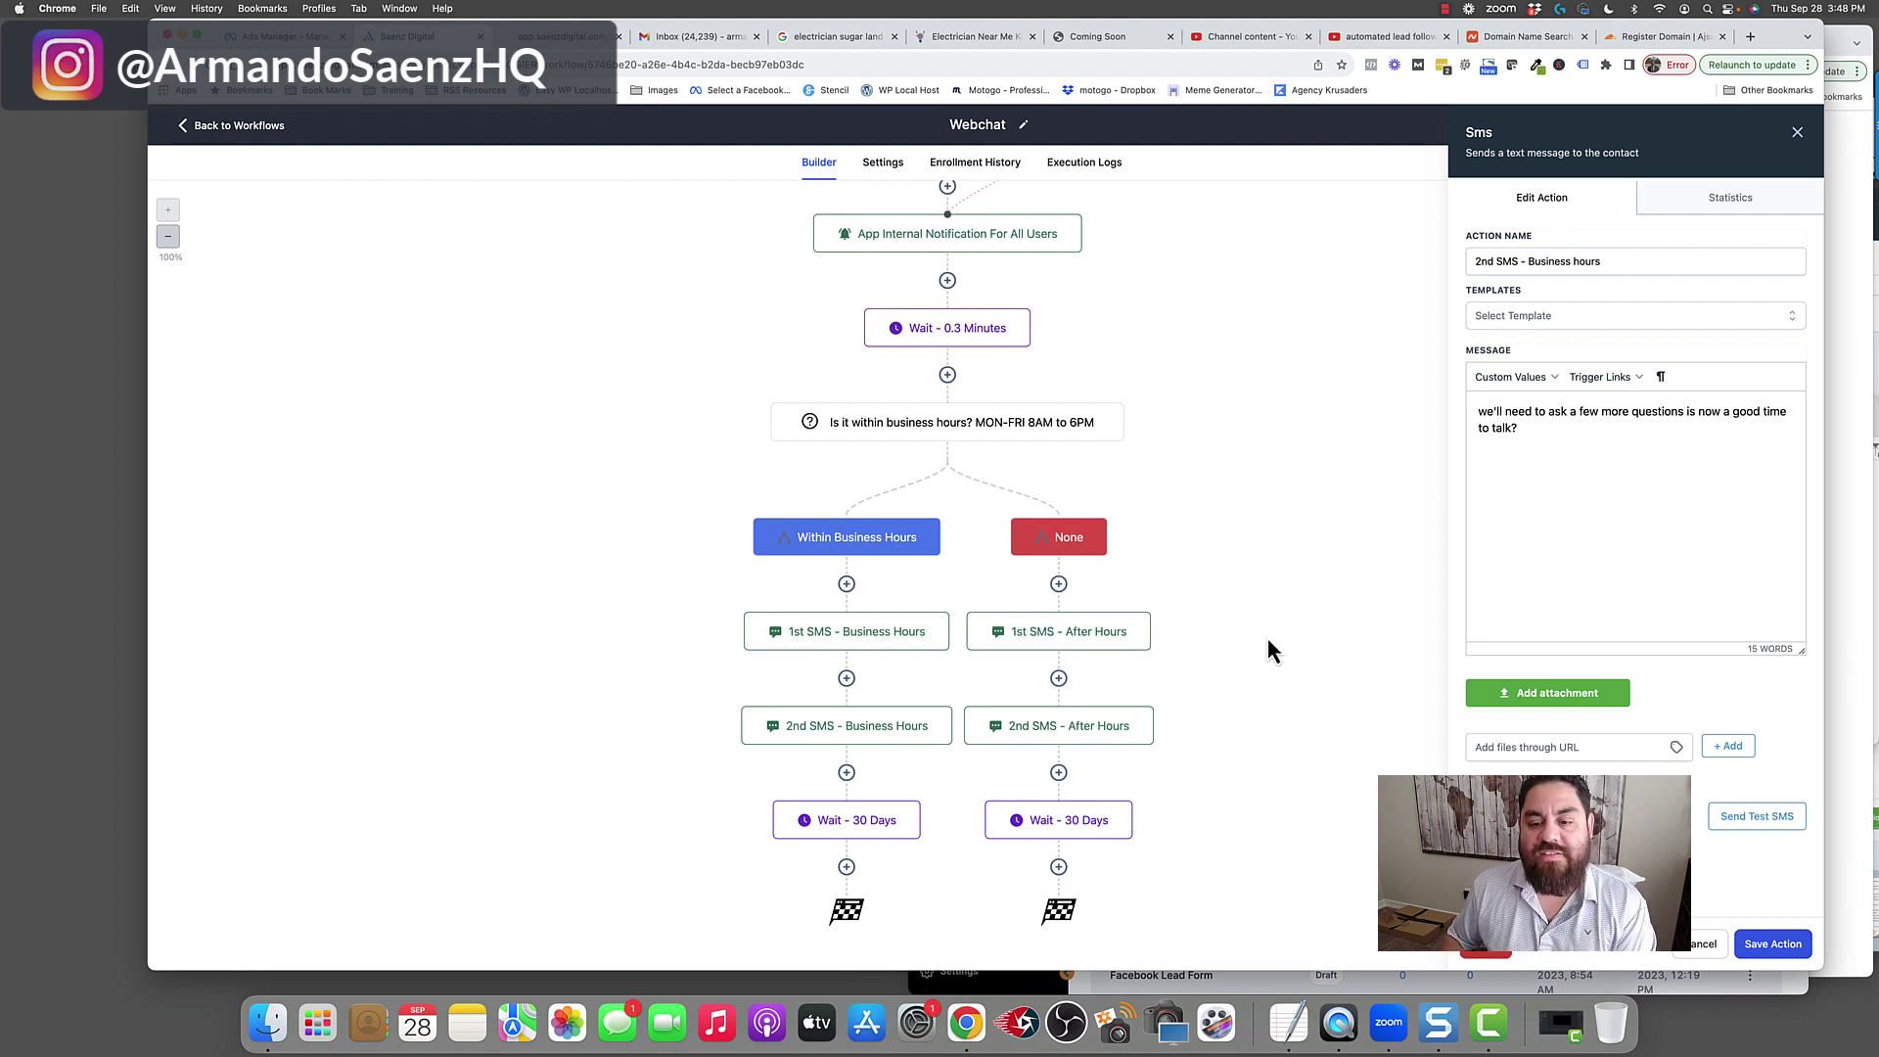
- Read the 1st and 2nd Webchat after-hours SMS, the second offering a call tomorrow morning or a call-back
click(1057, 633)
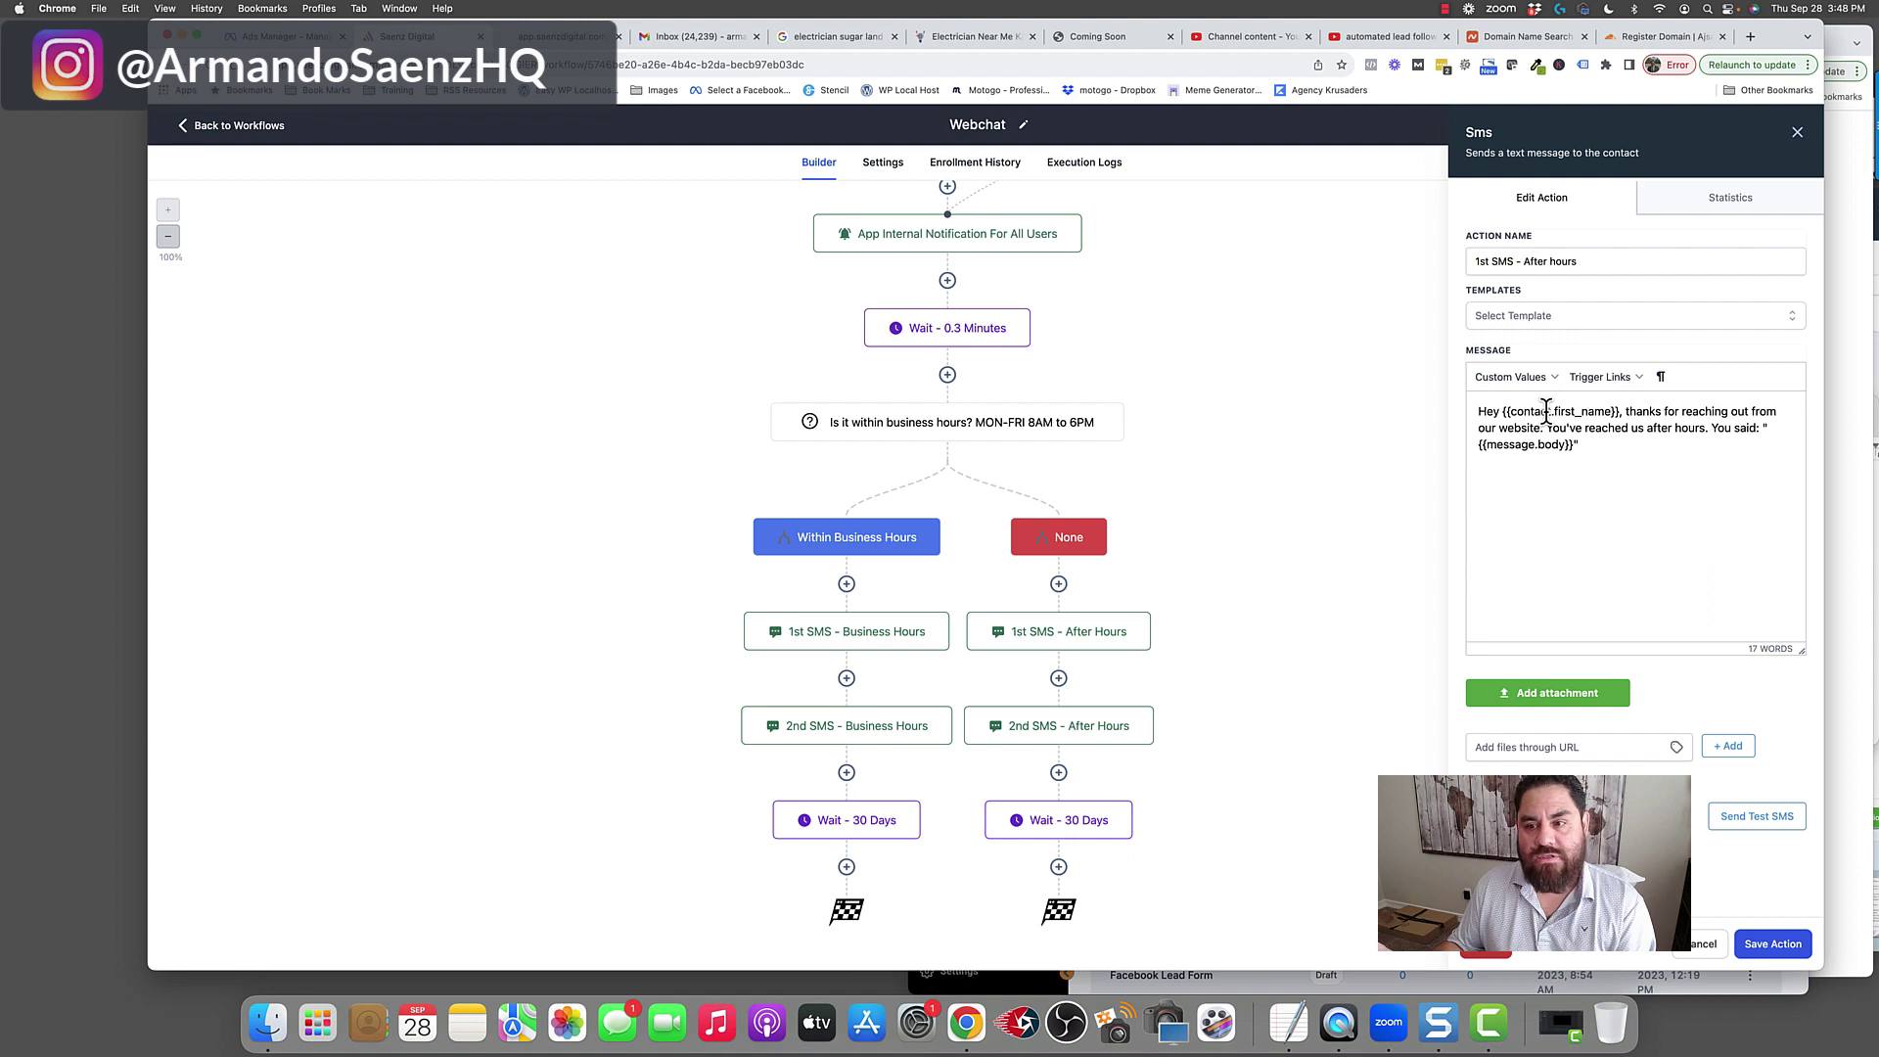
drag(1554, 445, 1480, 458)
click(1082, 721)
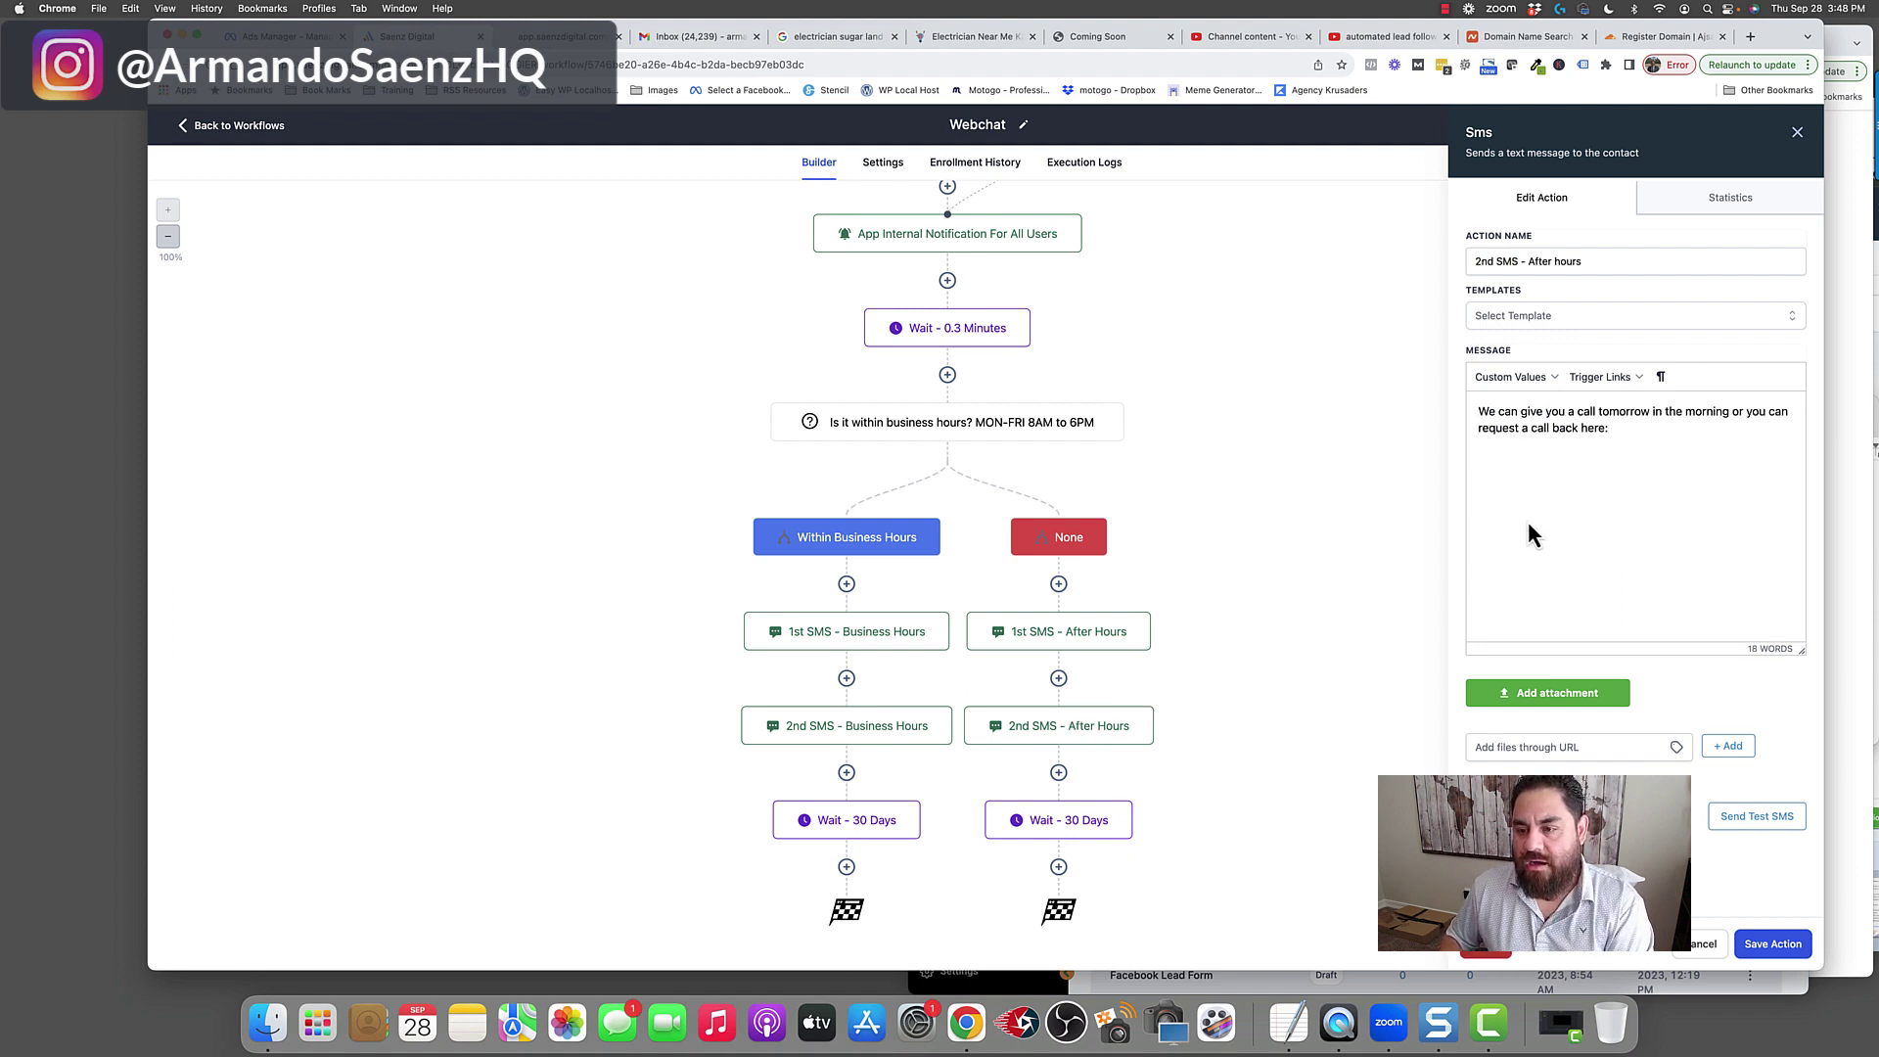